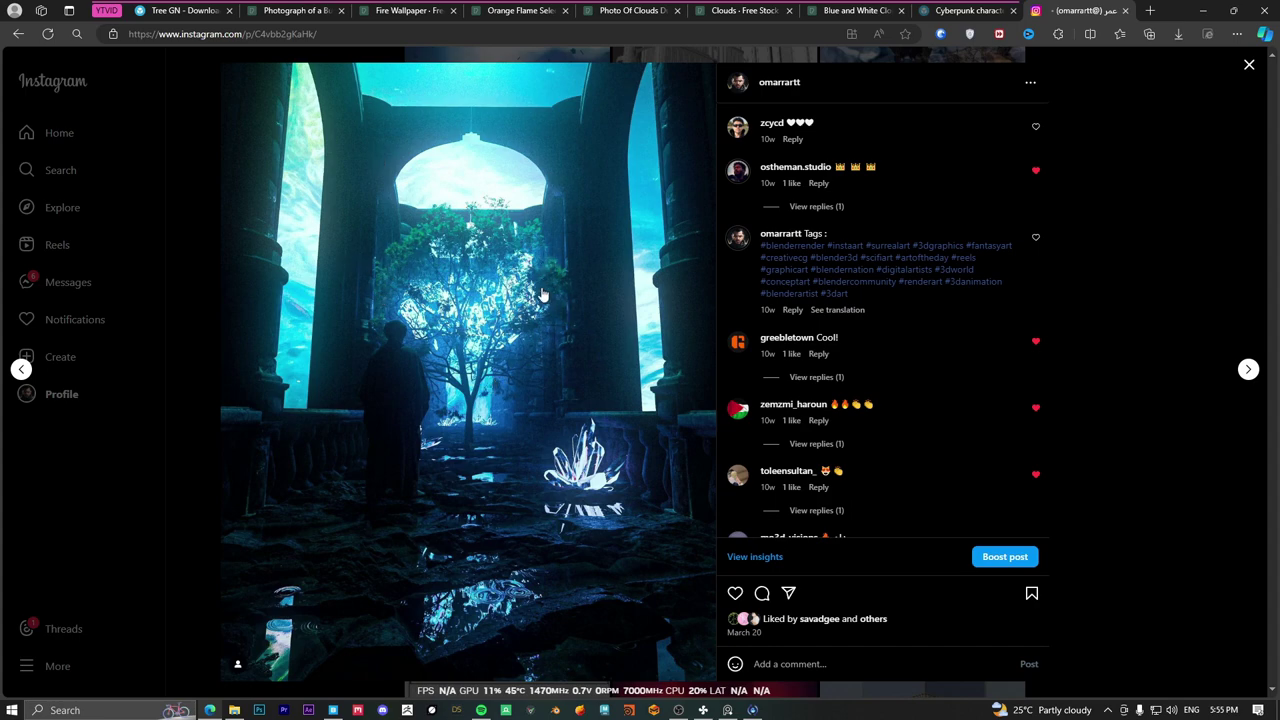
Orbit the Tree GN model to inspect it from above and see its trunk and roots.
click(185, 13)
mouse_move(330, 200)
mouse_down()
mouse_move(423, 354)
mouse_move(491, 363)
mouse_move(498, 352)
mouse_move(426, 343)
mouse_move(434, 354)
mouse_move(409, 386)
mouse_up()
mouse_move(372, 254)
mouse_down()
mouse_move(271, 266)
mouse_move(409, 323)
mouse_move(447, 314)
mouse_move(443, 351)
mouse_up()
Look through the burning fire, fire wallpaper and orange flame photos on Pexels.
click(297, 10)
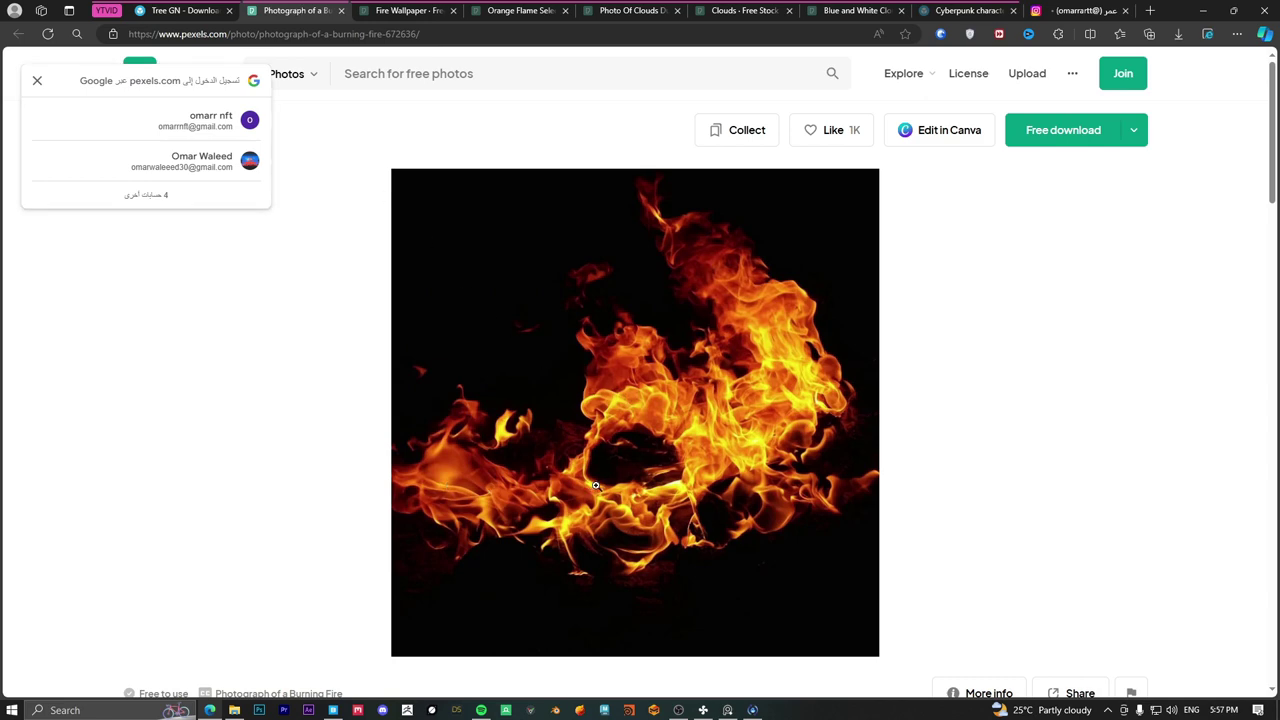
click(410, 10)
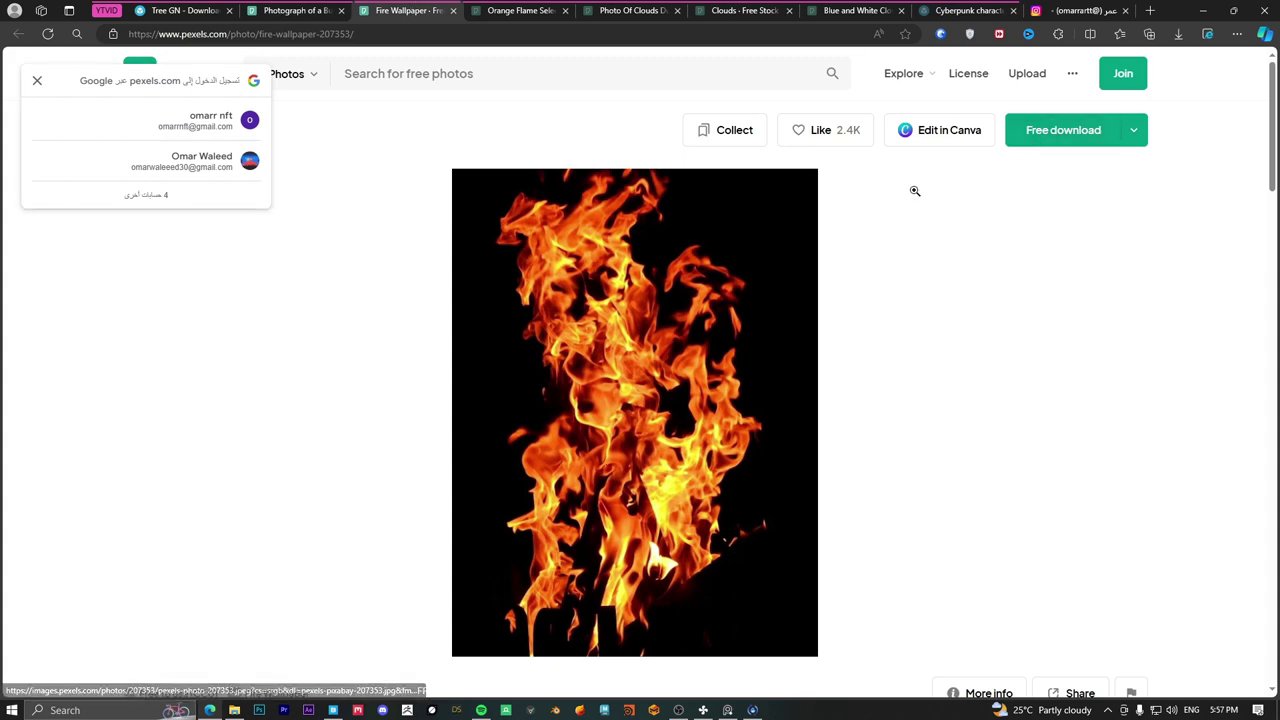
click(517, 12)
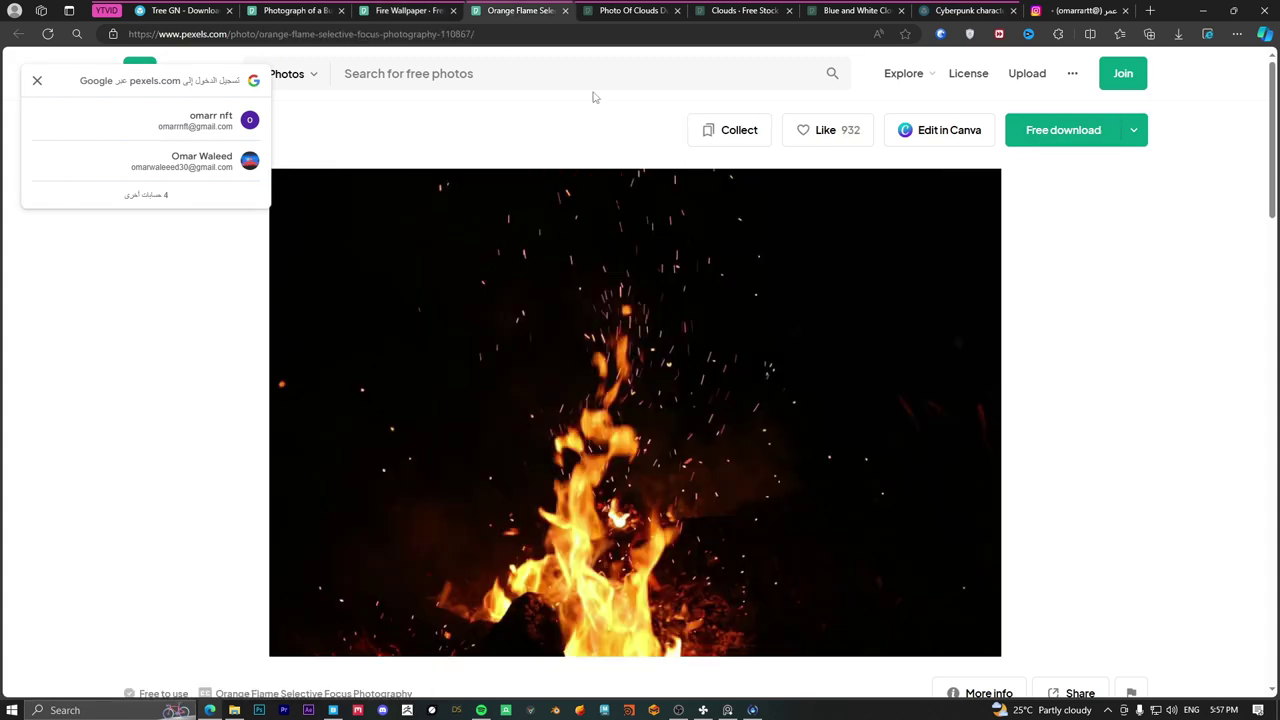
Move on to the Instagram reference post, then rotate the Cyberpunk character model on Sketchfab.
key(ctrl+Tab)
key(ctrl+9)
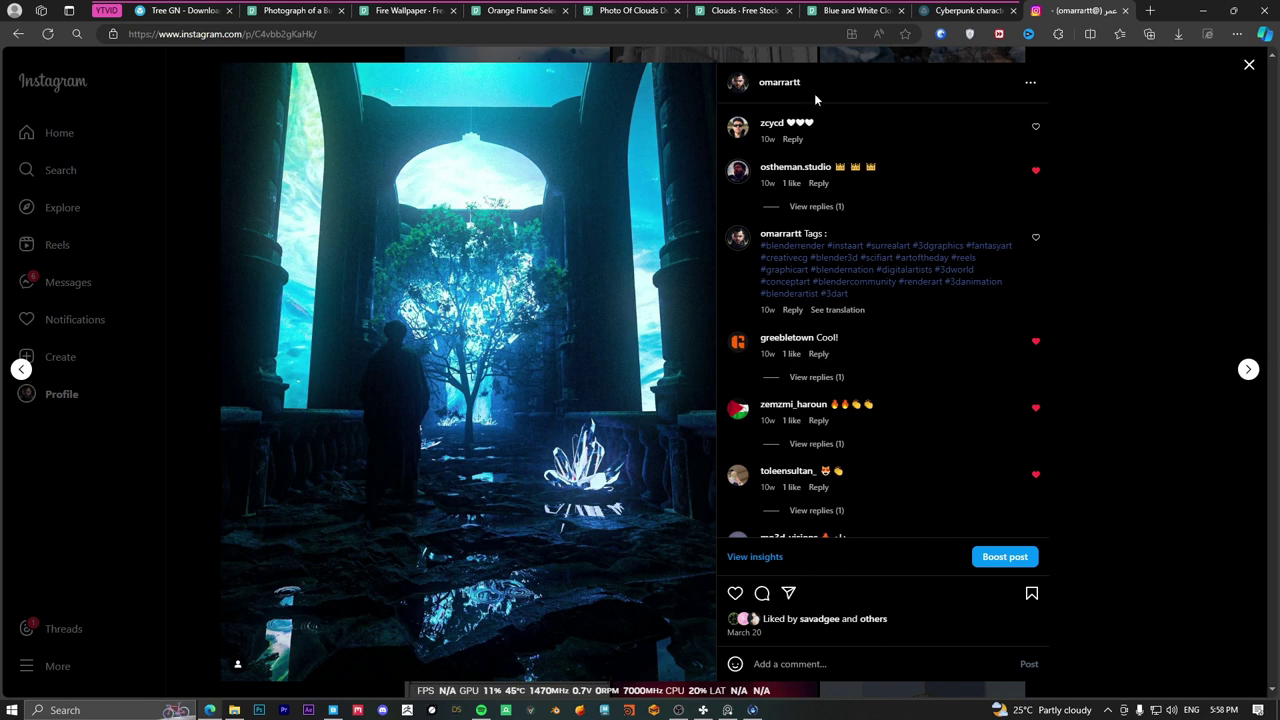
click(958, 12)
mouse_move(453, 269)
mouse_down()
mouse_move(374, 286)
mouse_move(520, 293)
mouse_up()
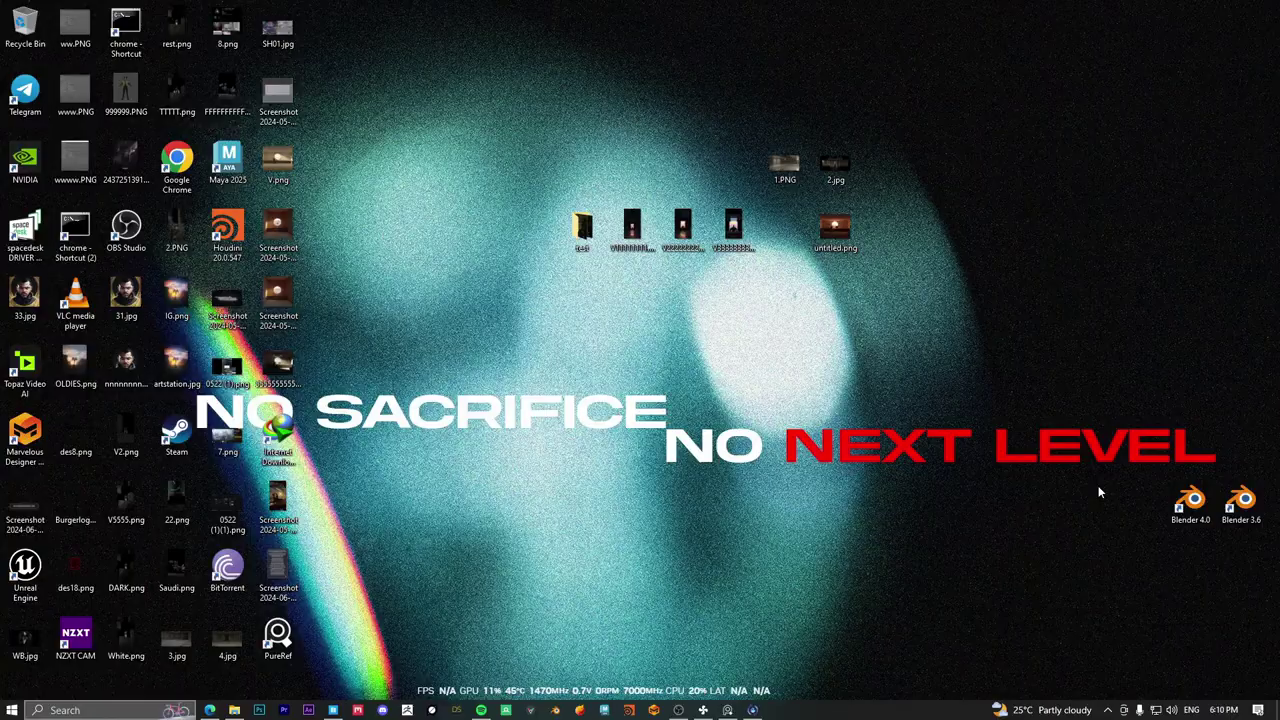
Launch Blender 4.0 and replace the default camera and cube with a large scaled-up plane.
double_click(1190, 502)
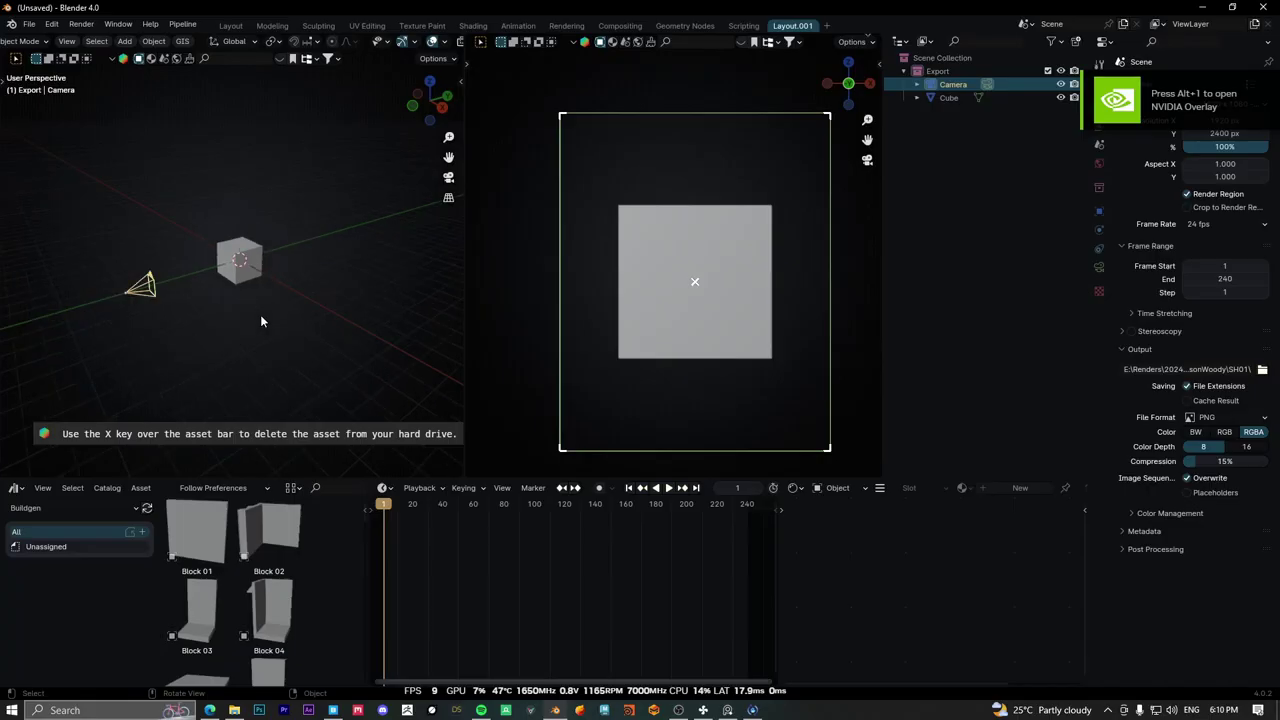
drag(128, 342, 328, 194)
key(Delete)
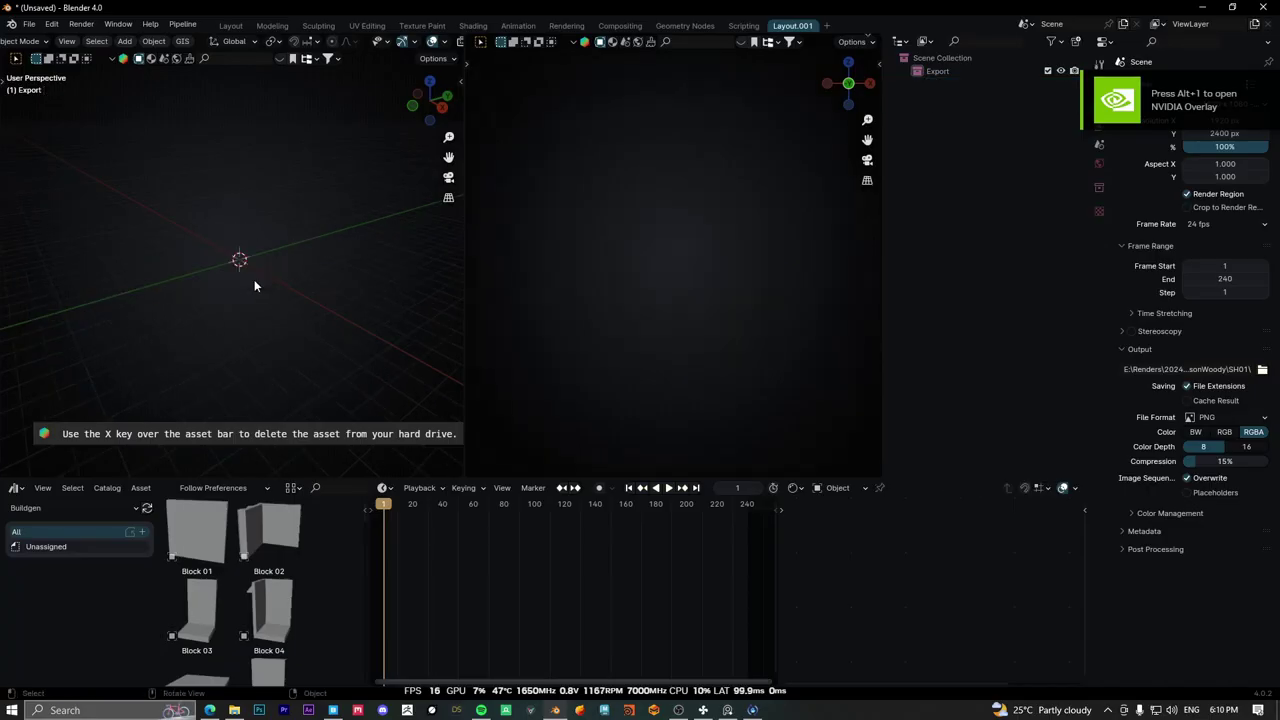
key(shift+a)
mouse_move(185, 277)
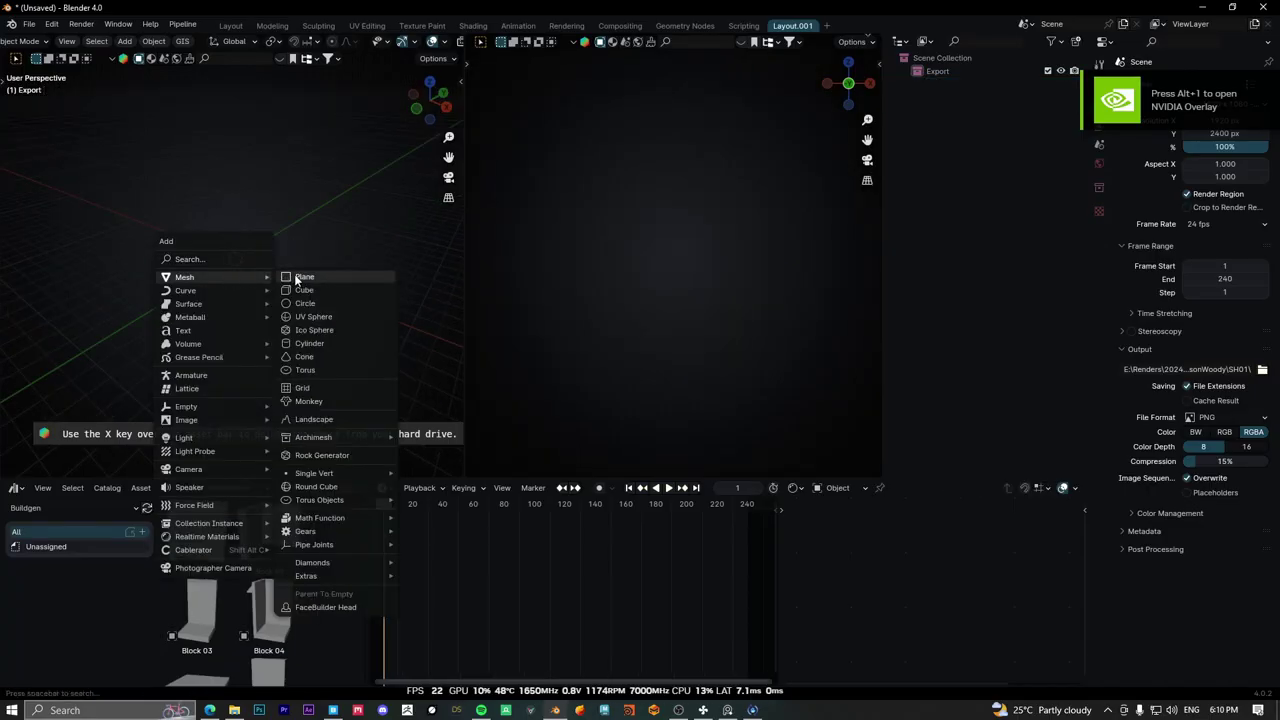
click(295, 279)
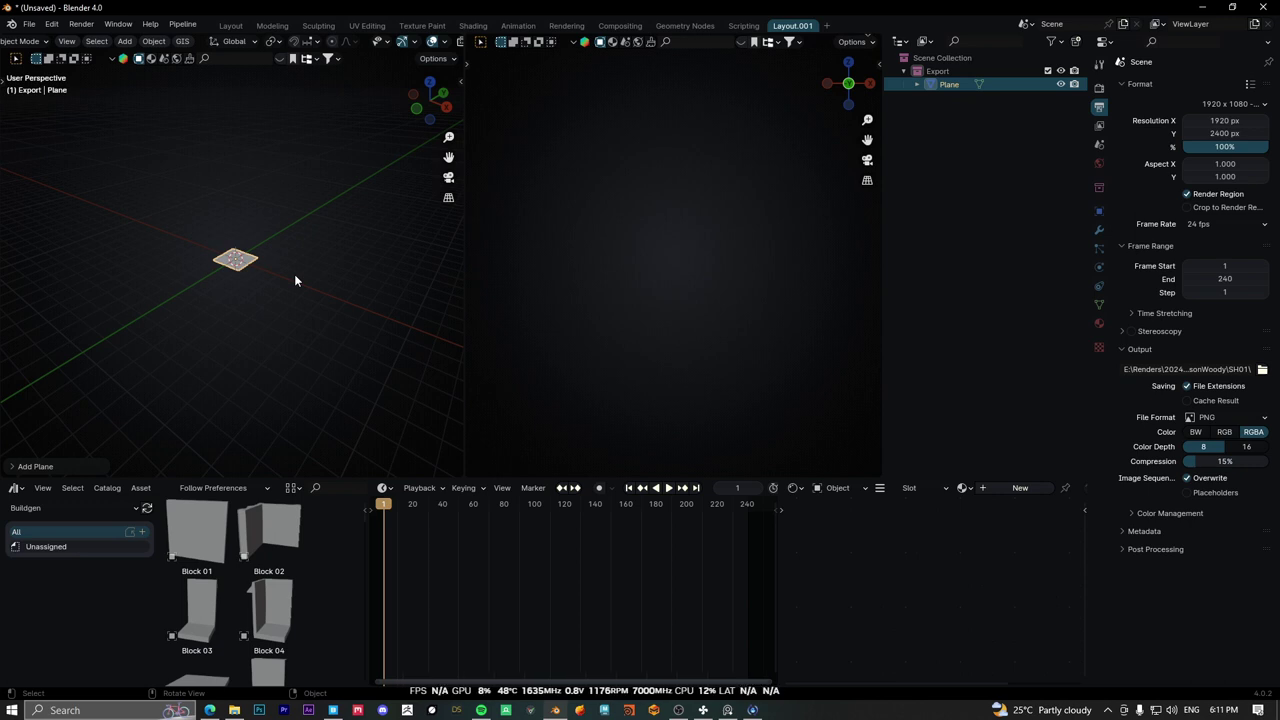
key(s)
click(704, 125)
Set the Cycles render Feature Set to Experimental.
click(1099, 88)
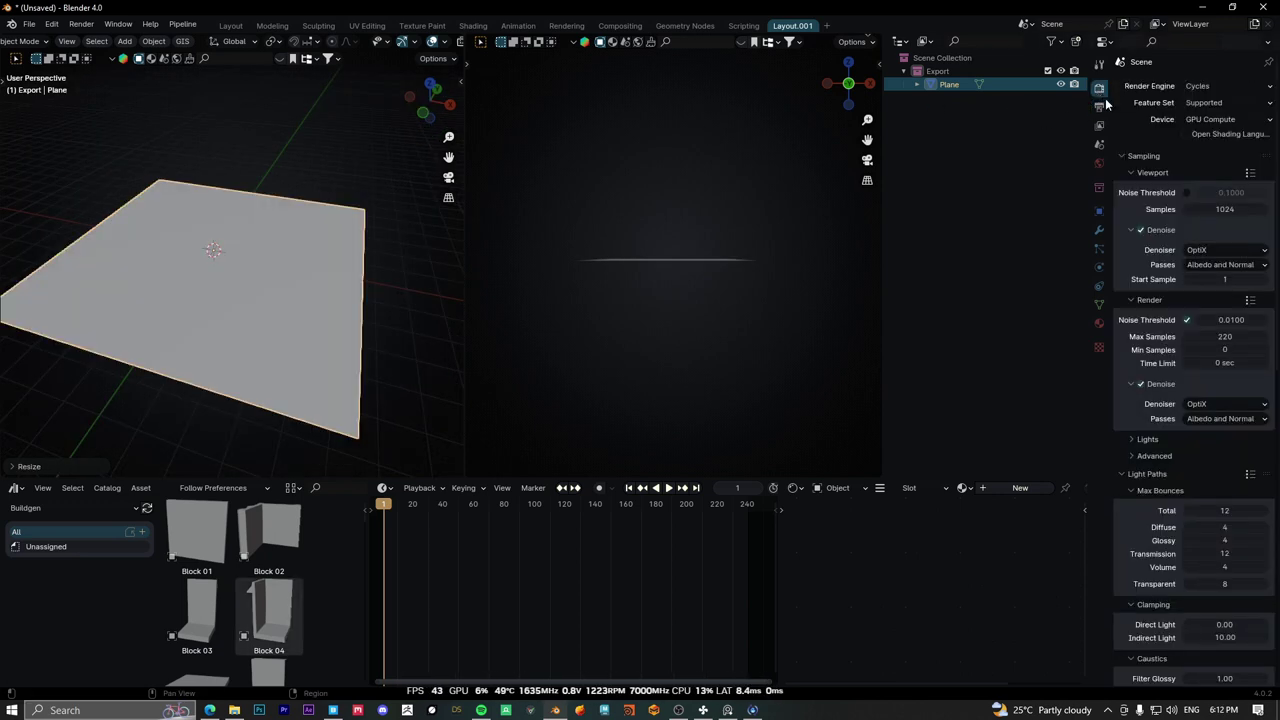
click(1190, 103)
click(1182, 119)
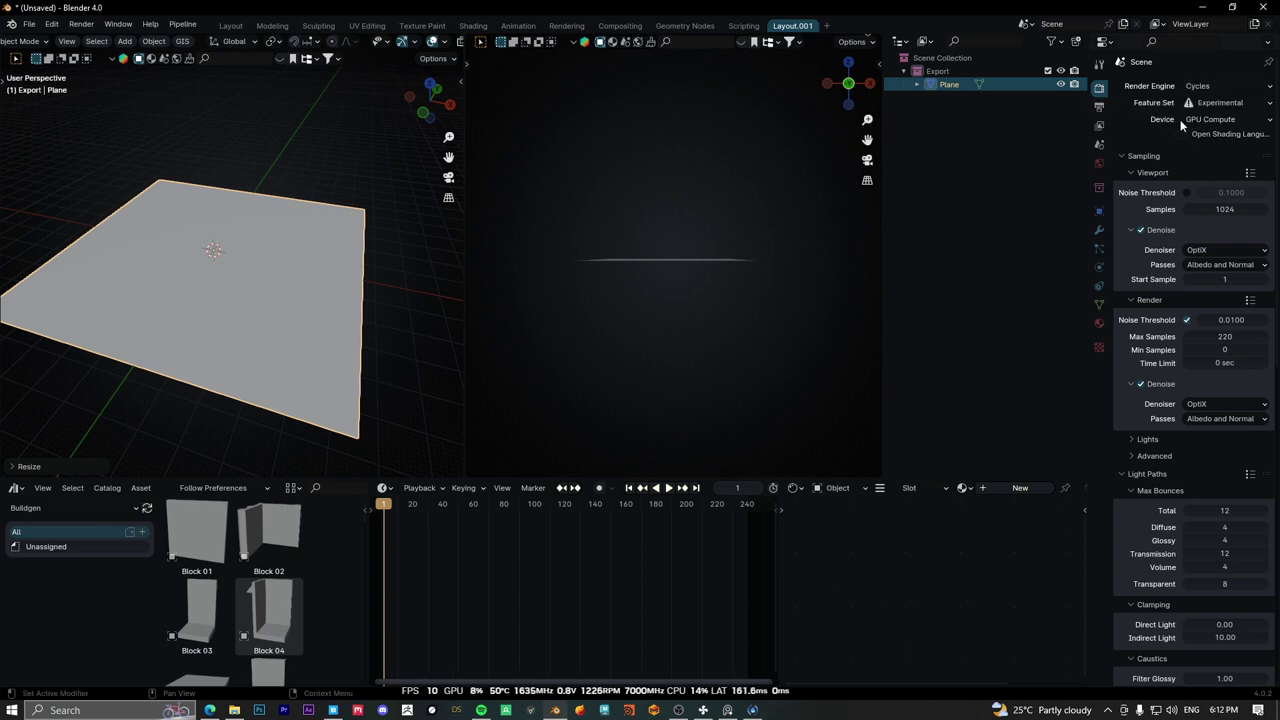
Give the plane a Subdivision Surface modifier set to Simple with Adaptive subdivision on.
click(1099, 230)
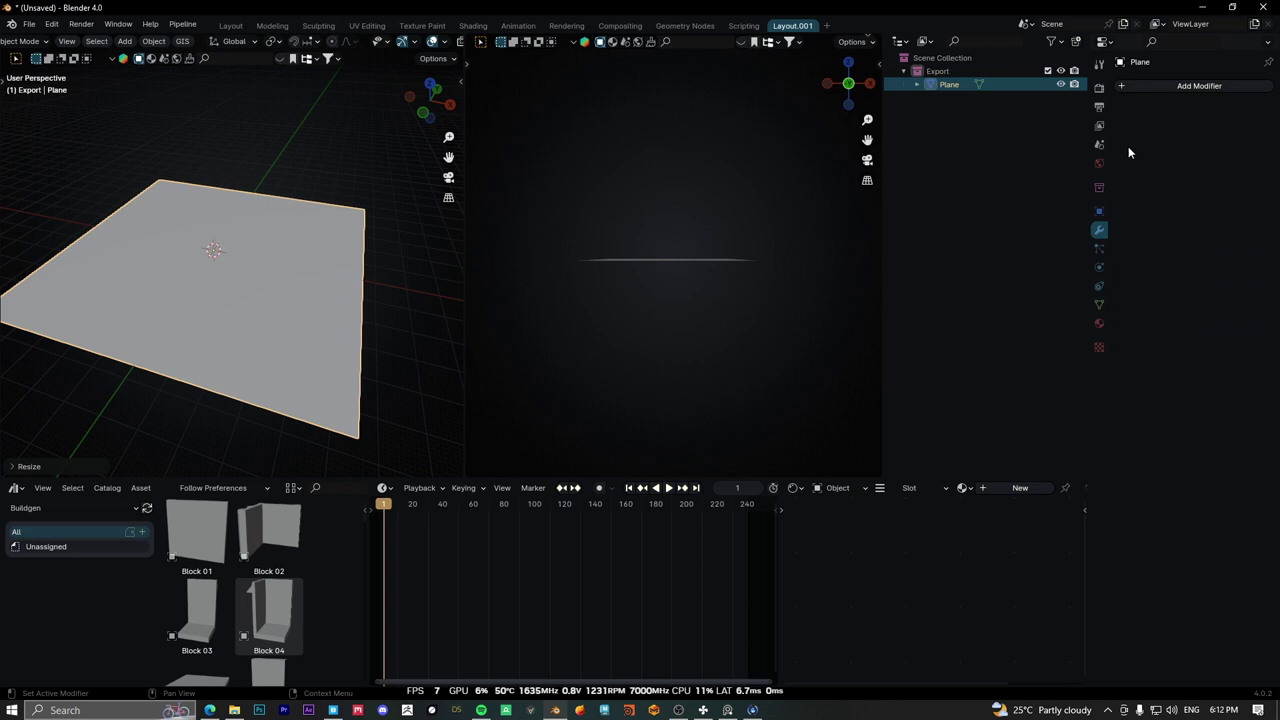
click(1161, 92)
text(subd)
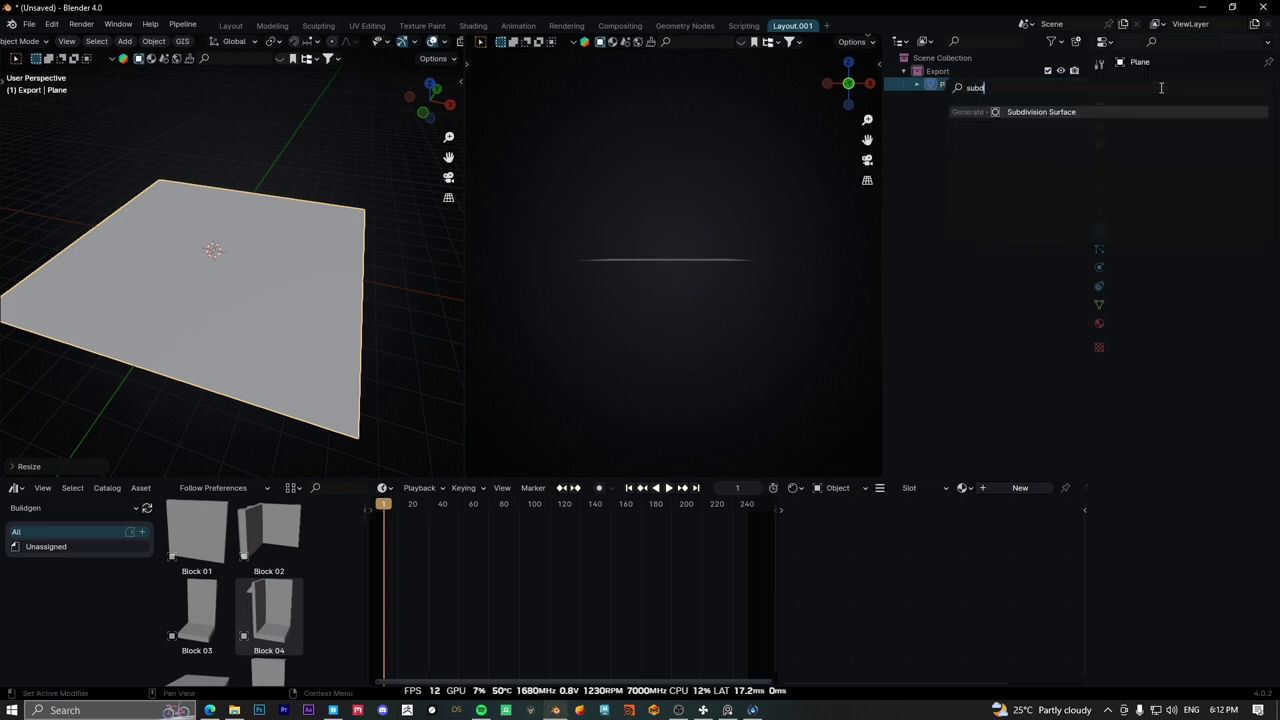
key(Return)
click(1210, 127)
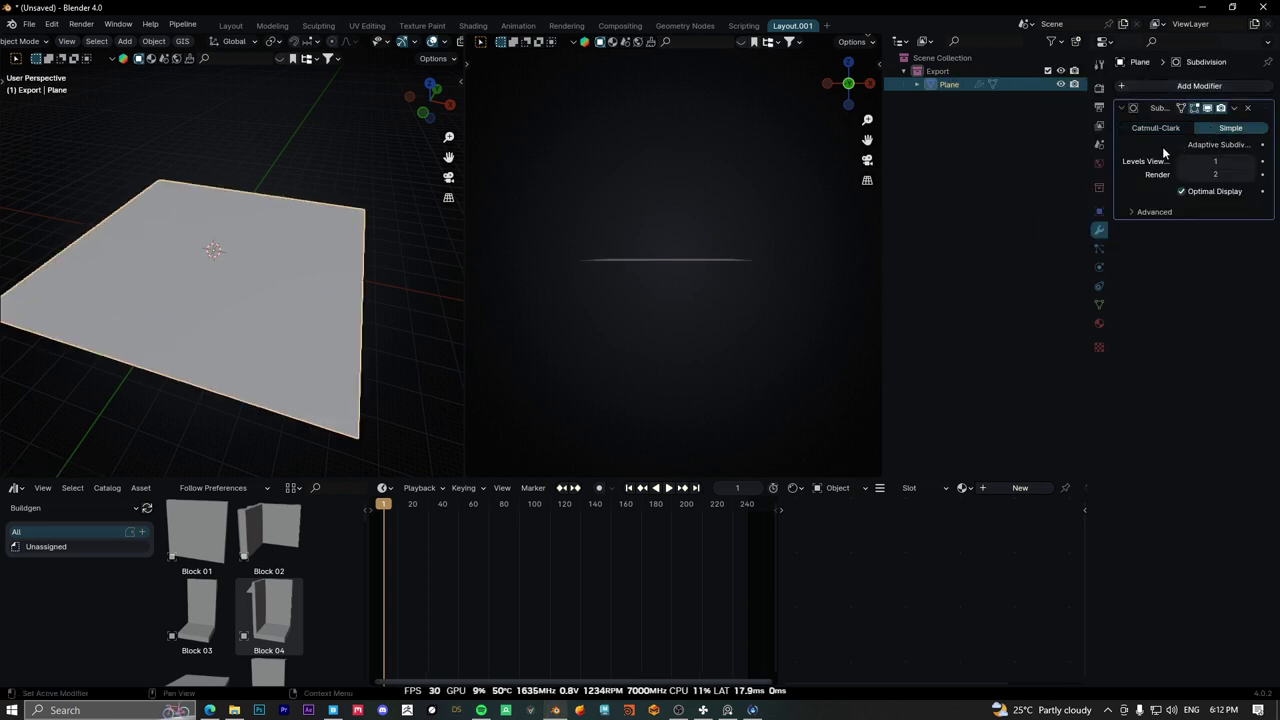
click(1182, 145)
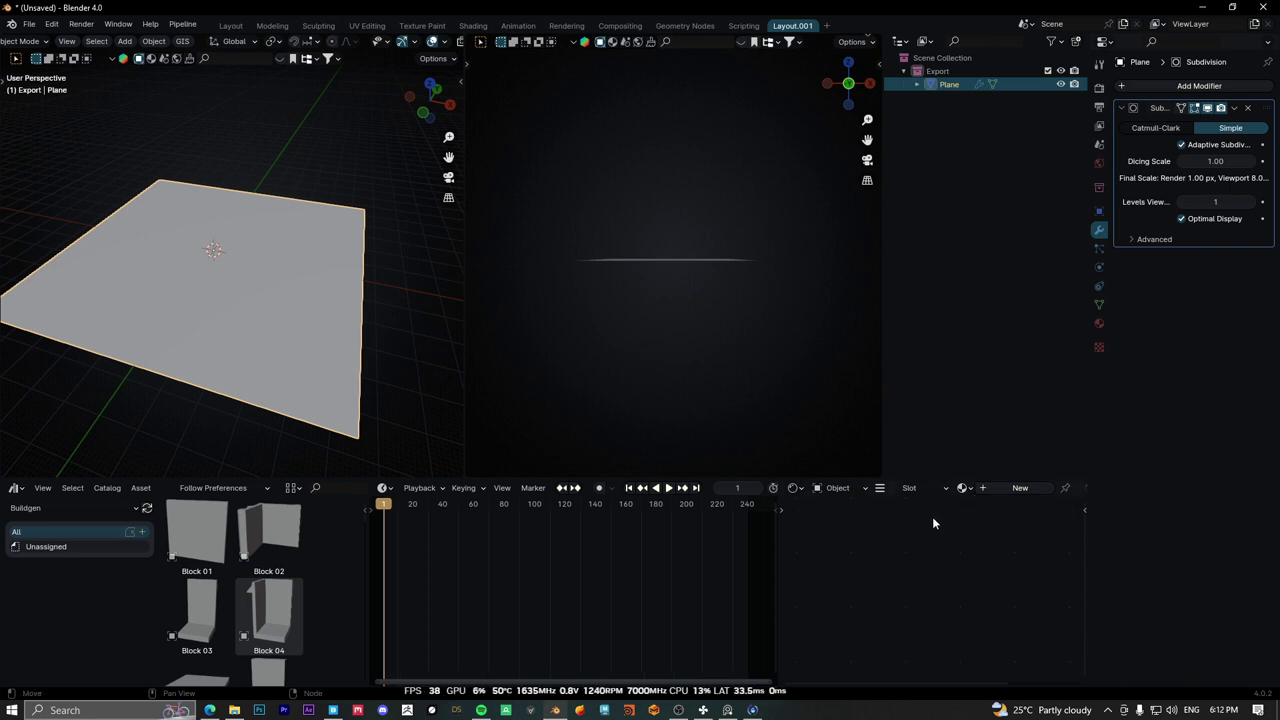
scroll(224, 294, up, 3)
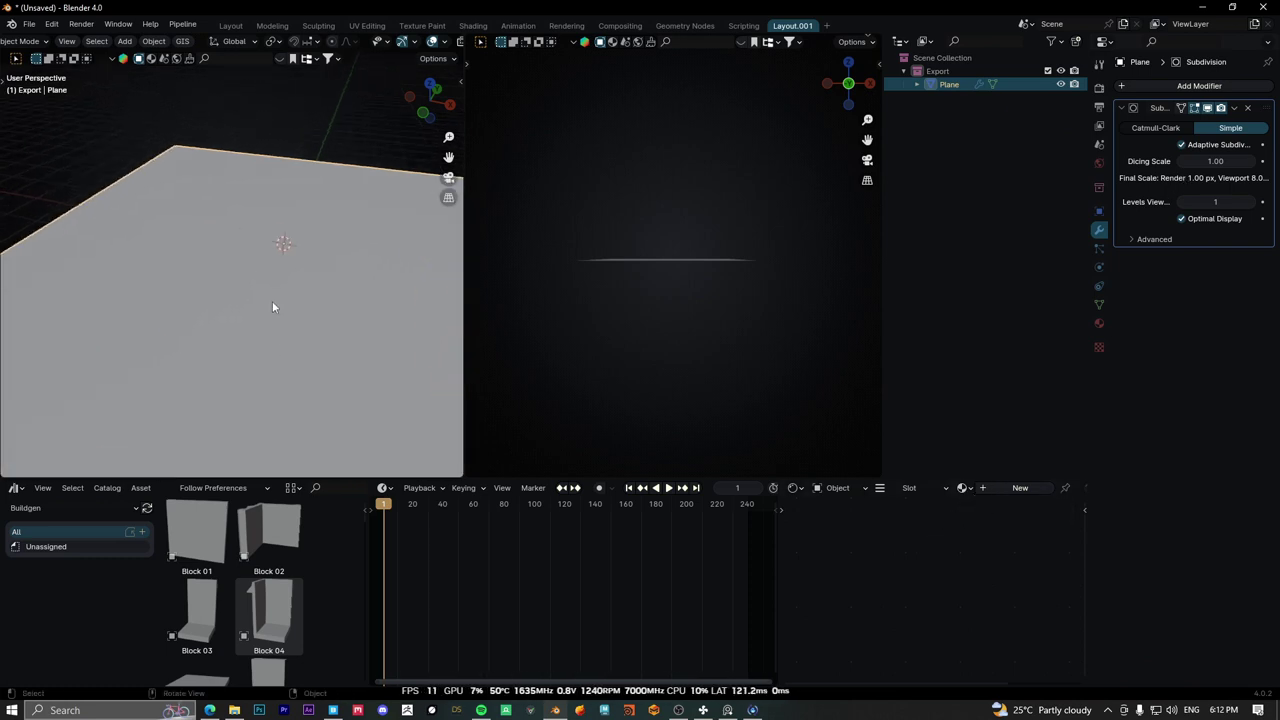
mouse_move(272, 300)
middle_down()
mouse_move(294, 306)
mouse_move(284, 287)
mouse_move(343, 254)
mouse_move(283, 291)
mouse_move(266, 334)
mouse_move(300, 420)
middle_up()
scroll(294, 306, down, 4)
Open the Cracked Nordic Coastal Rock files folder via Go to Files in Quixel Bridge, then go back to Blender.
click(333, 710)
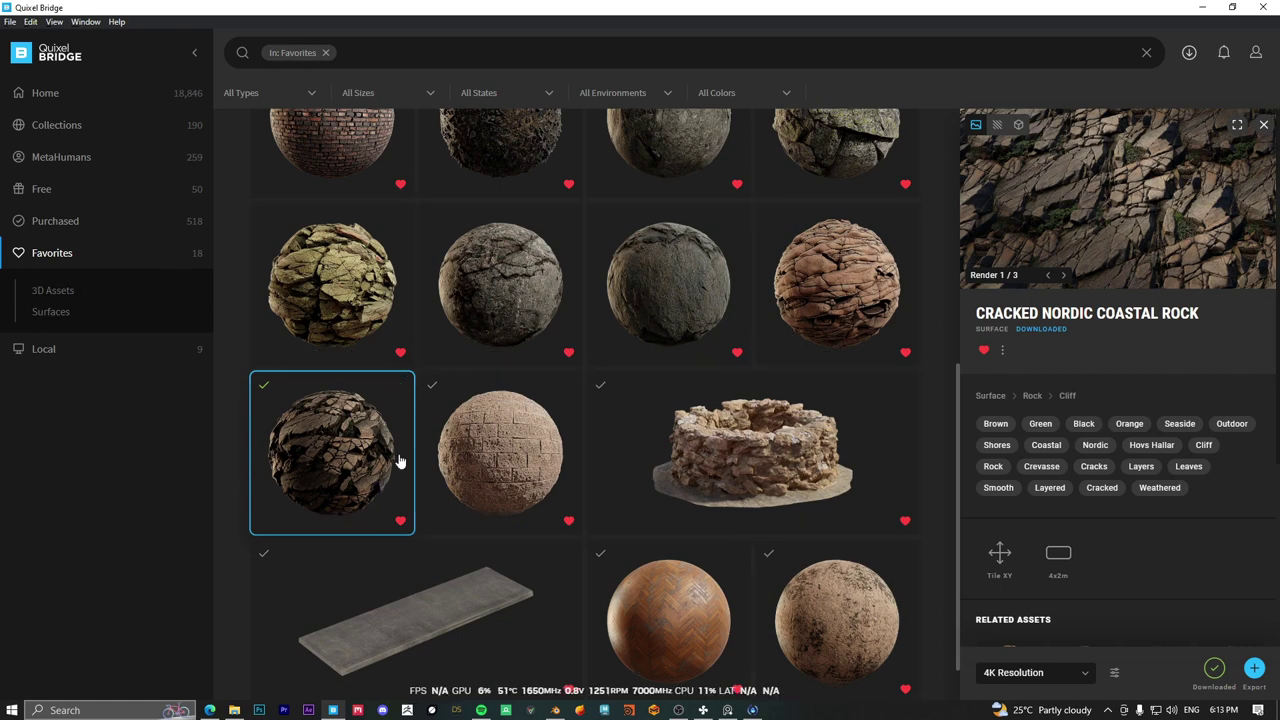
right_click(355, 442)
click(372, 450)
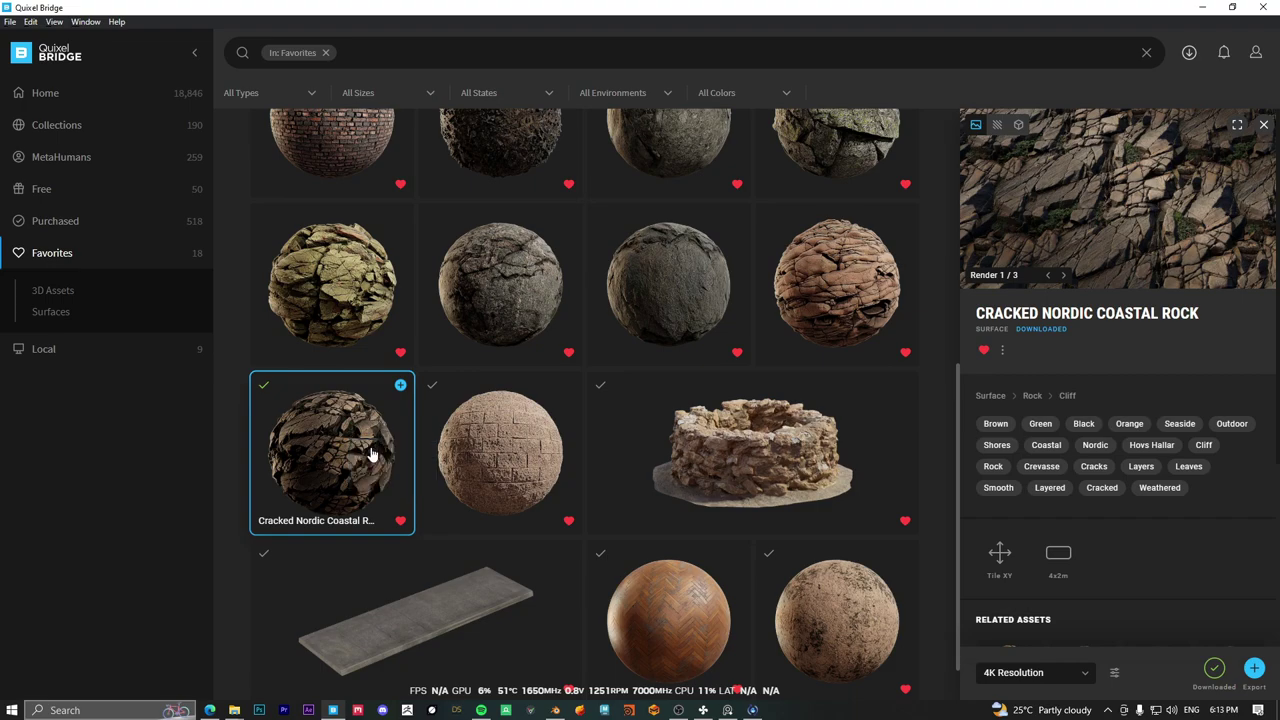
click(563, 711)
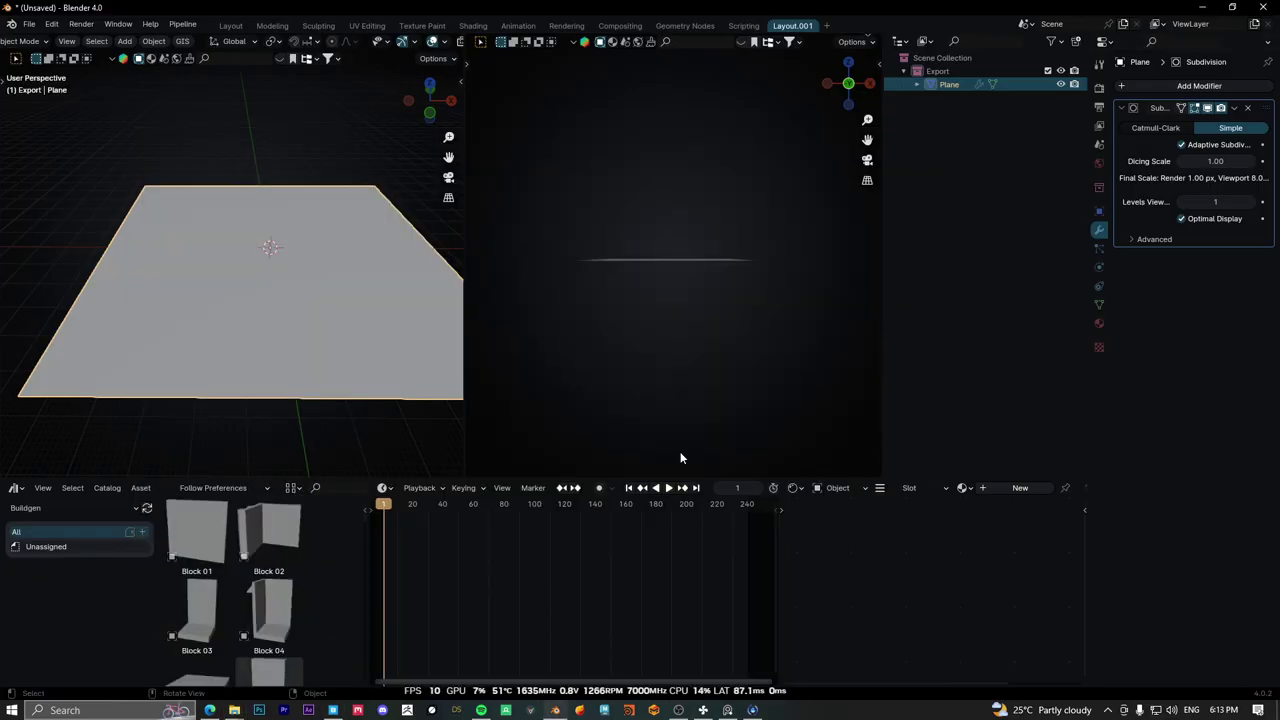
Show the Shader Editor and drag the rock's AO, Albedo and Roughness textures in as image nodes.
click(795, 490)
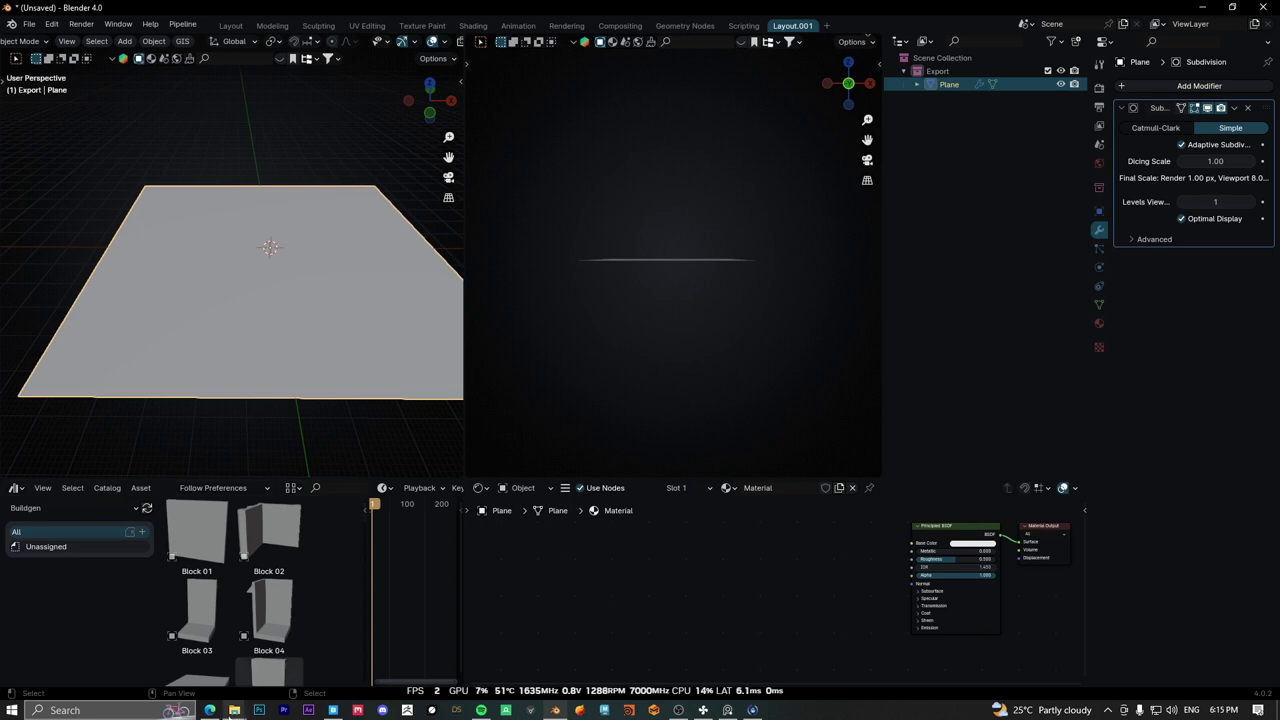
mouse_move(234, 710)
click(295, 655)
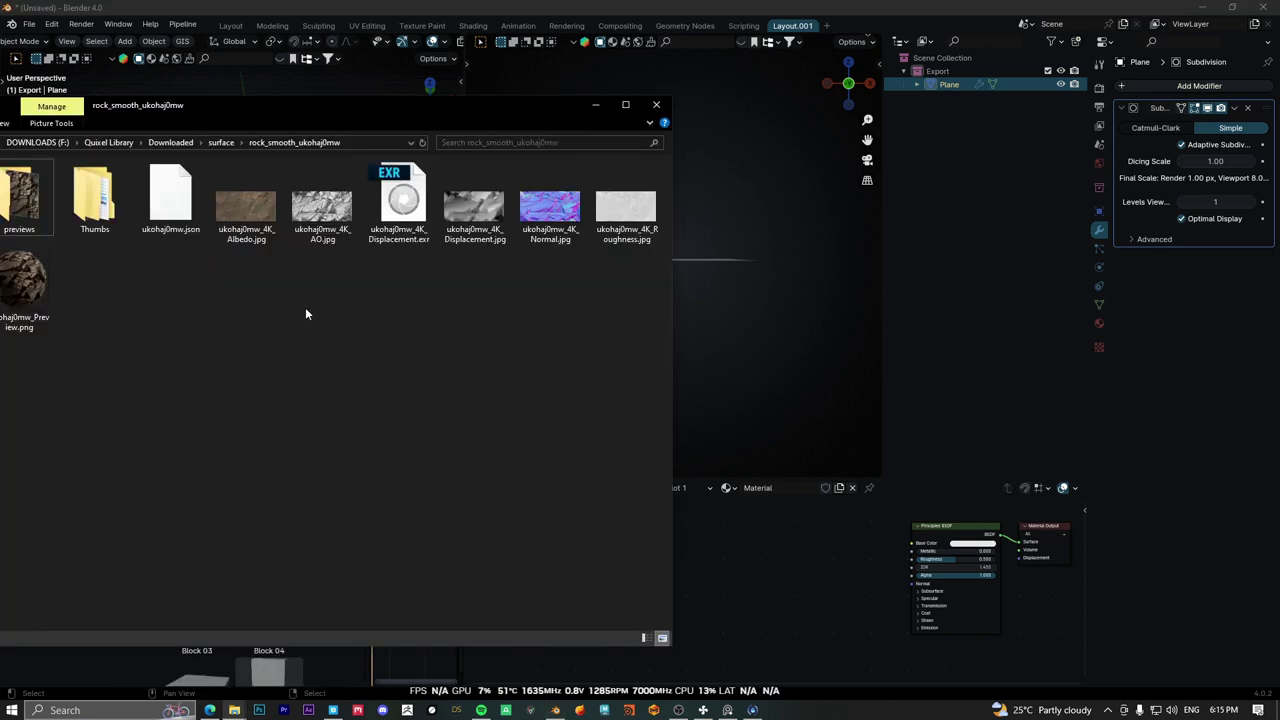
mouse_move(626, 205)
mouse_down()
mouse_move(720, 560)
mouse_move(793, 542)
mouse_up()
click(790, 568)
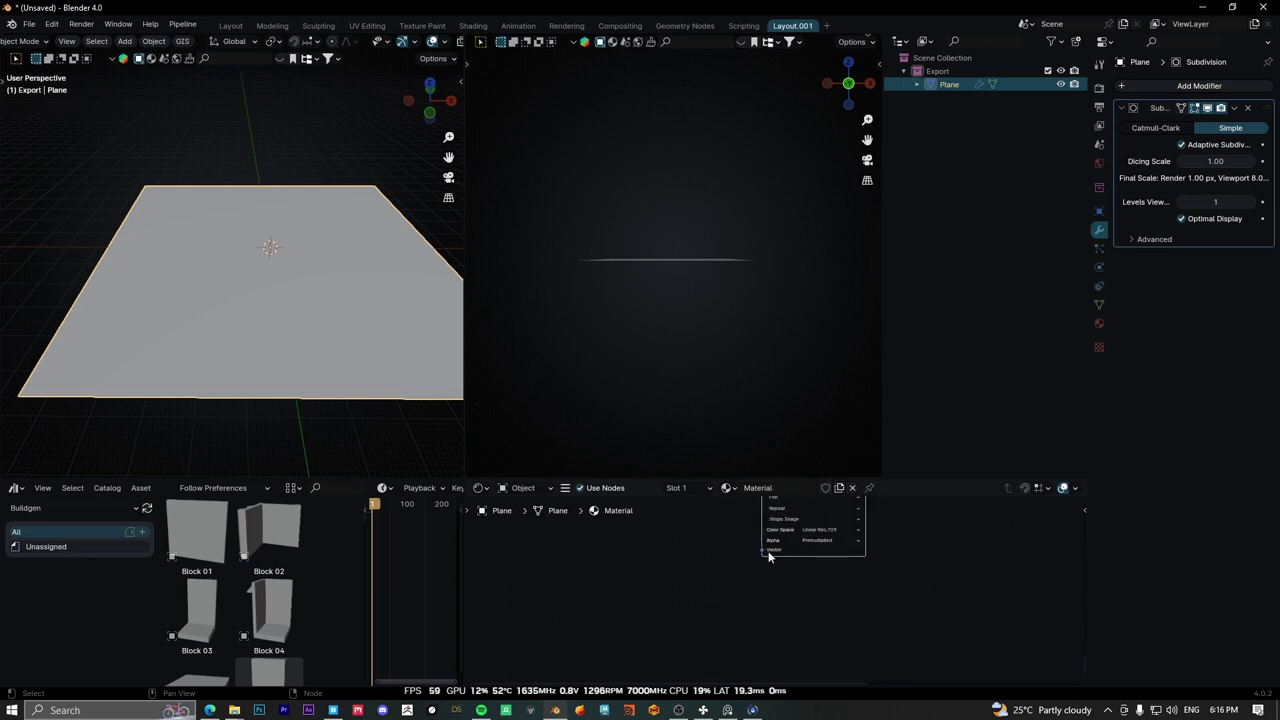
click(800, 530)
Add a Mix node combining AO (A) and Albedo (B), feeding the shader's Base Color.
key(ctrl+space)
key(shift+a)
text(mix)
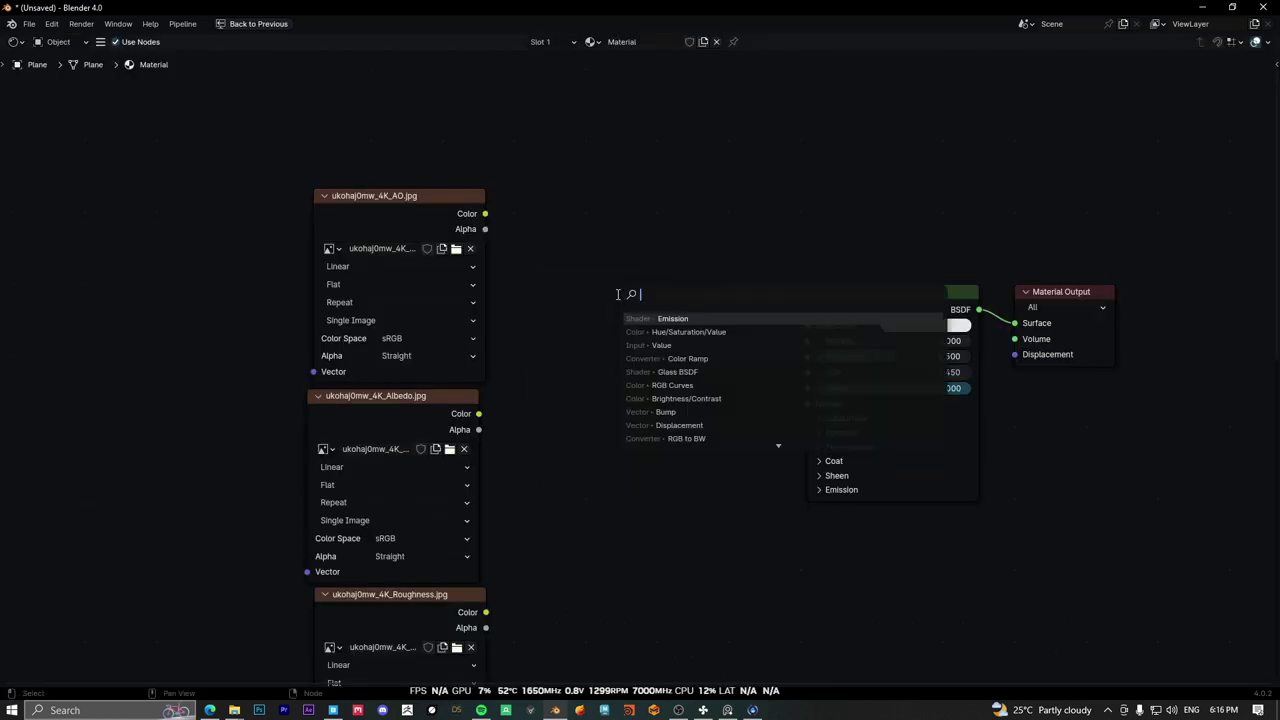
click(640, 317)
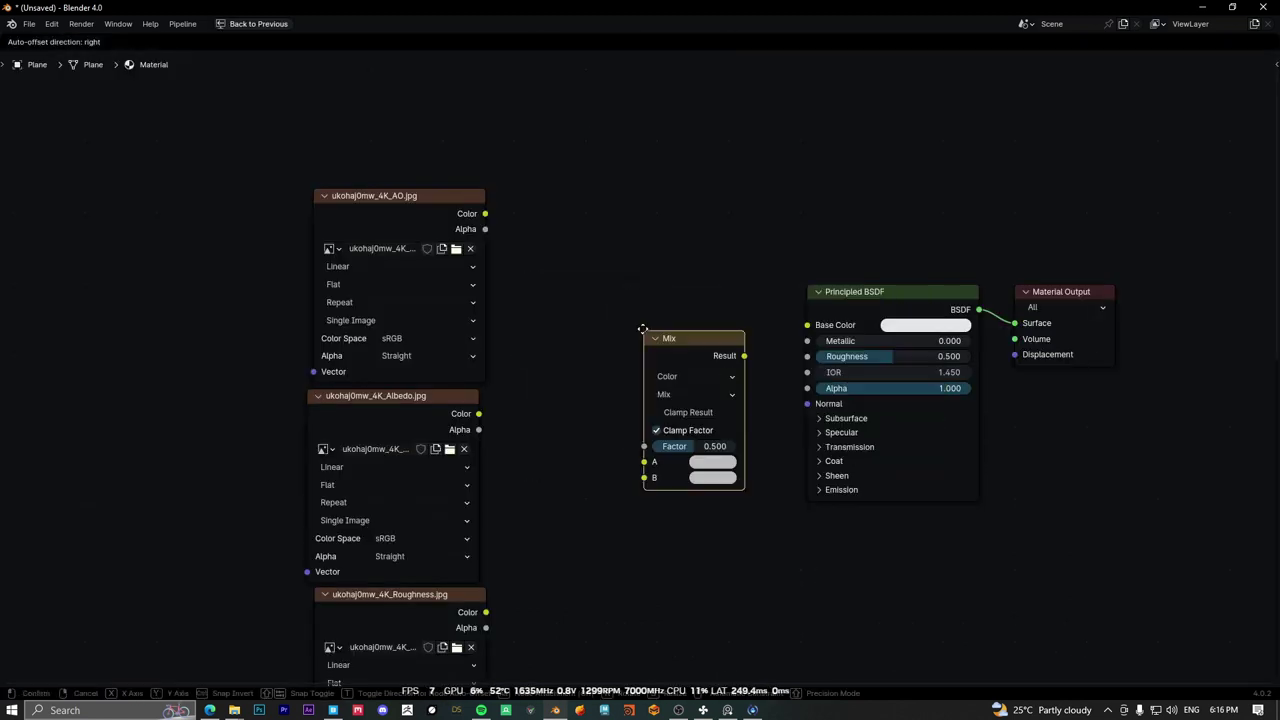
click(612, 268)
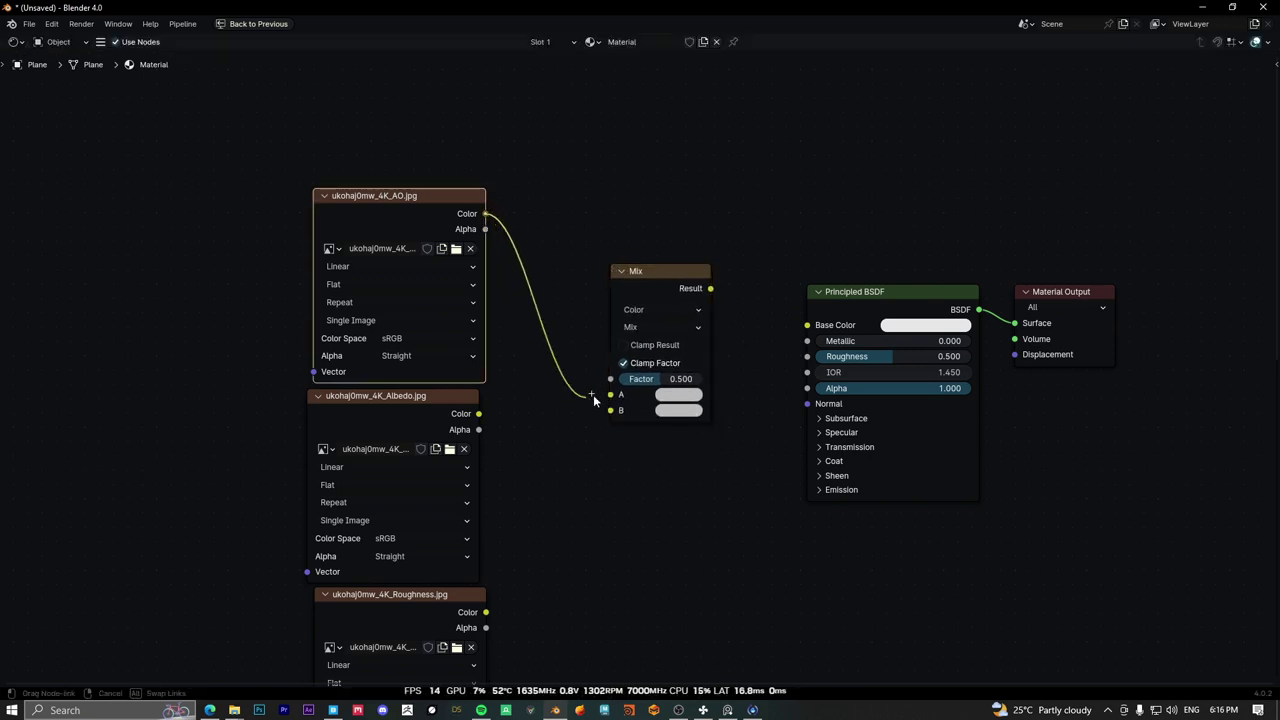
drag(485, 214, 610, 394)
drag(478, 414, 610, 411)
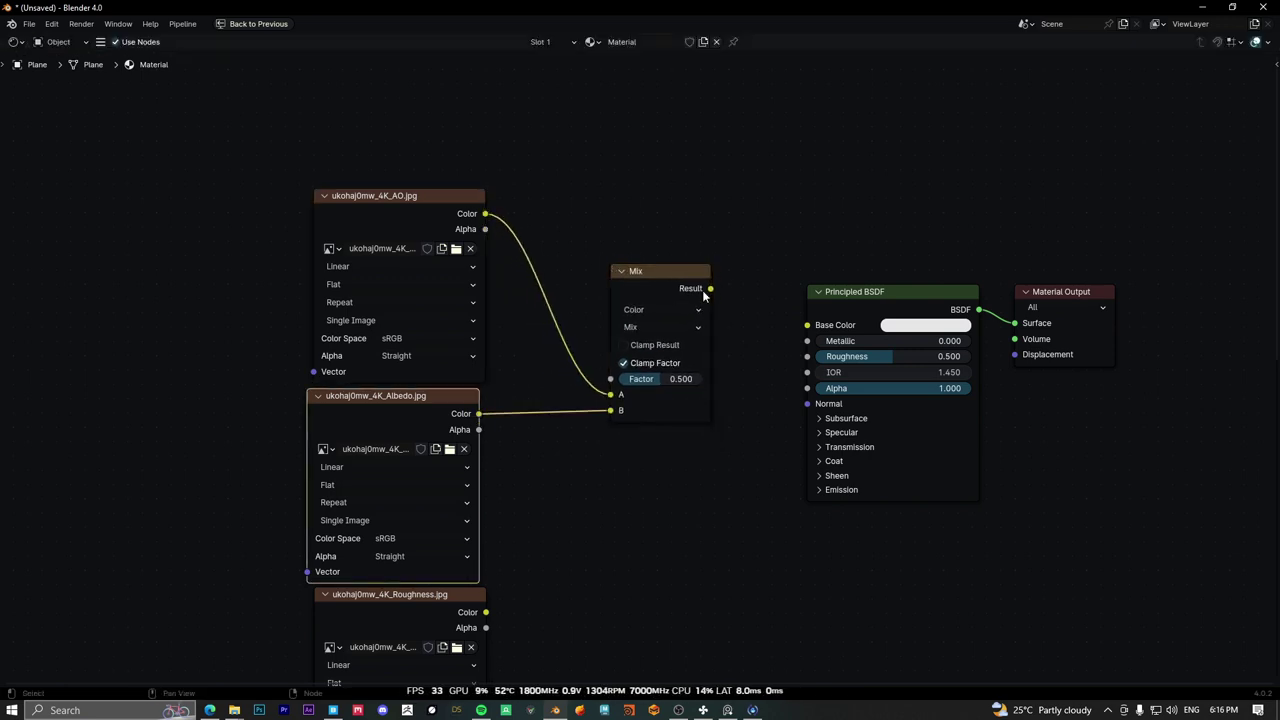
drag(710, 288, 810, 325)
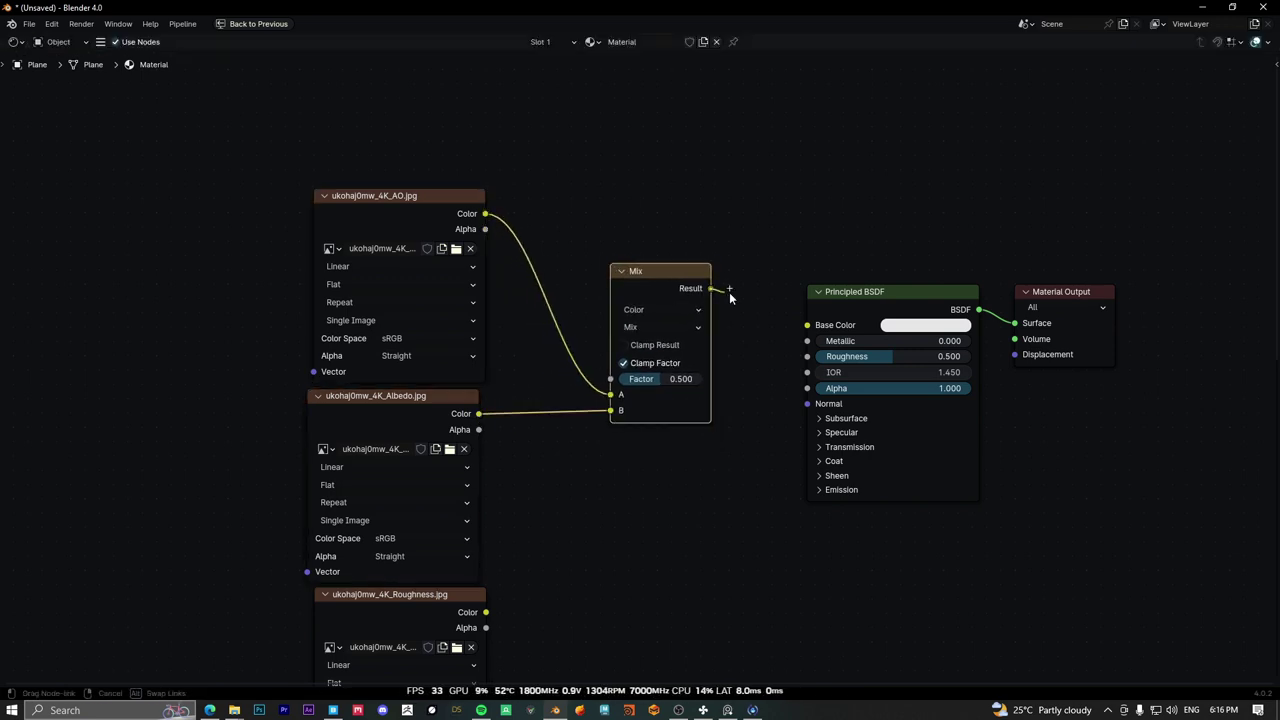
Set the Mix node to Multiply at factor 0.283 and plug the roughness image into Roughness.
click(632, 327)
click(640, 400)
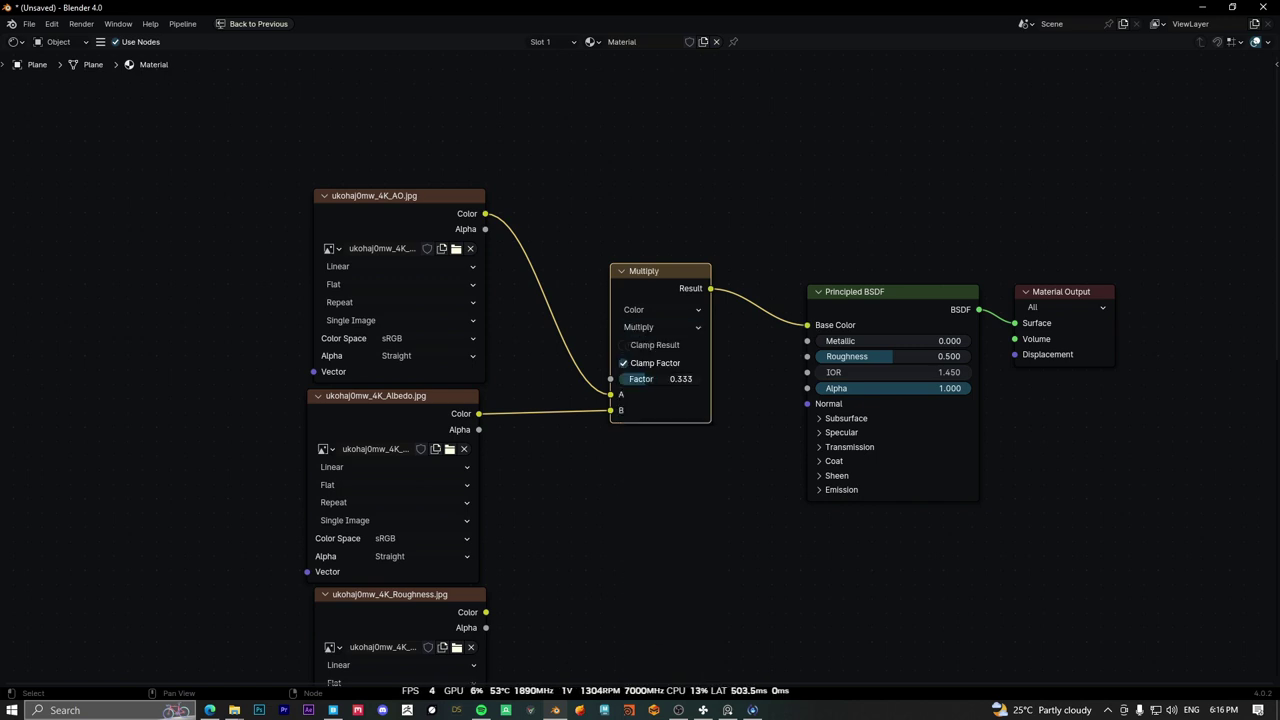
middle_drag(512, 586, 563, 465)
drag(549, 473, 847, 237)
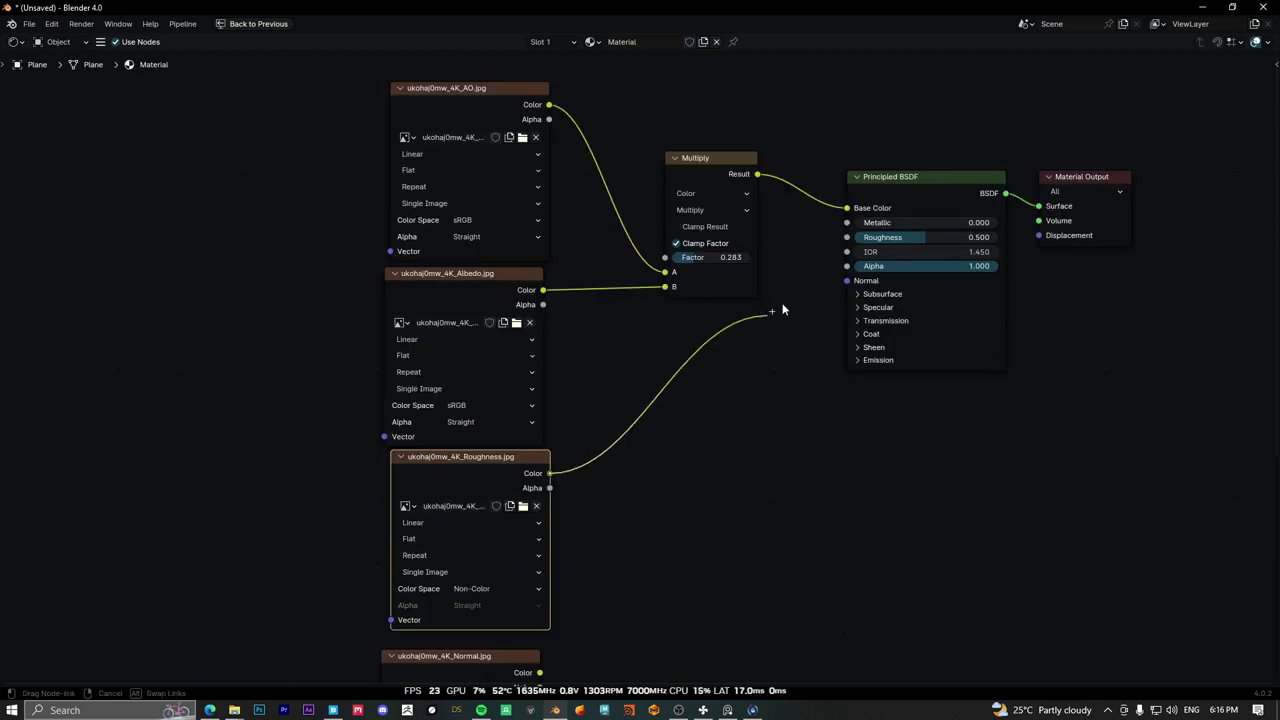
Insert a Color Ramp into the roughness link and add a Bump node connected to the shader's Normal.
key(shift+a)
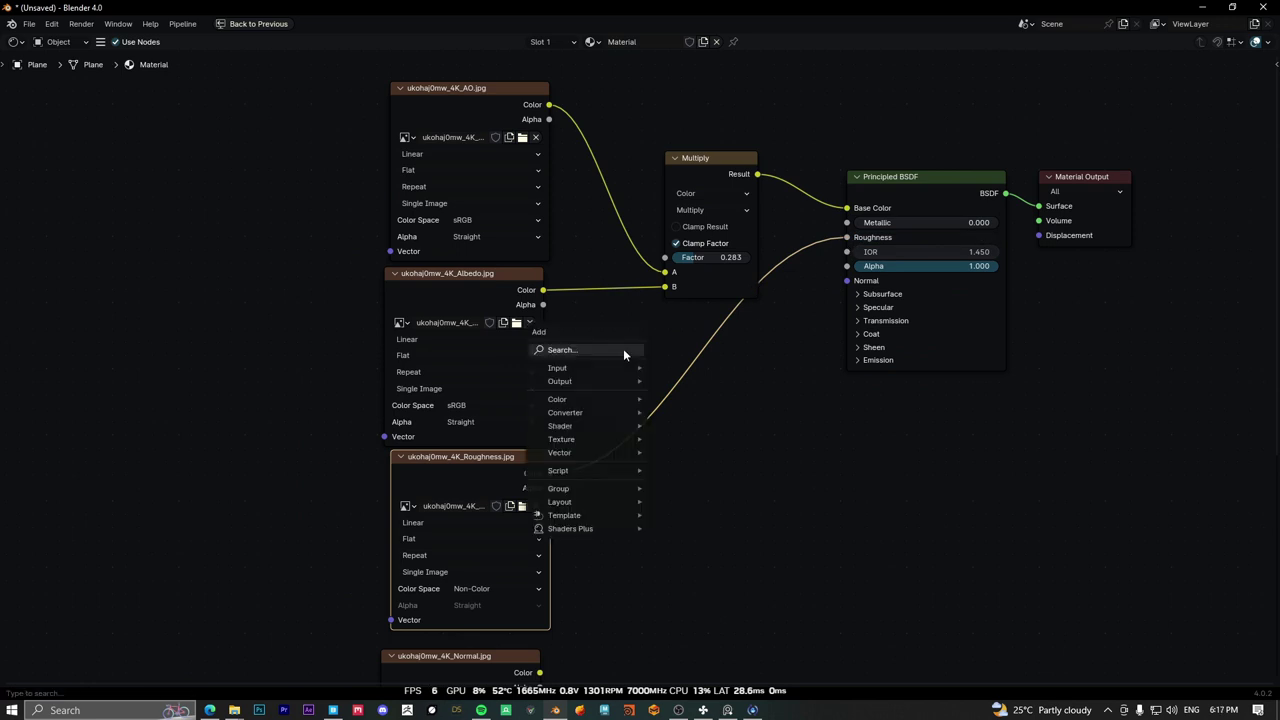
text(col)
key(Return)
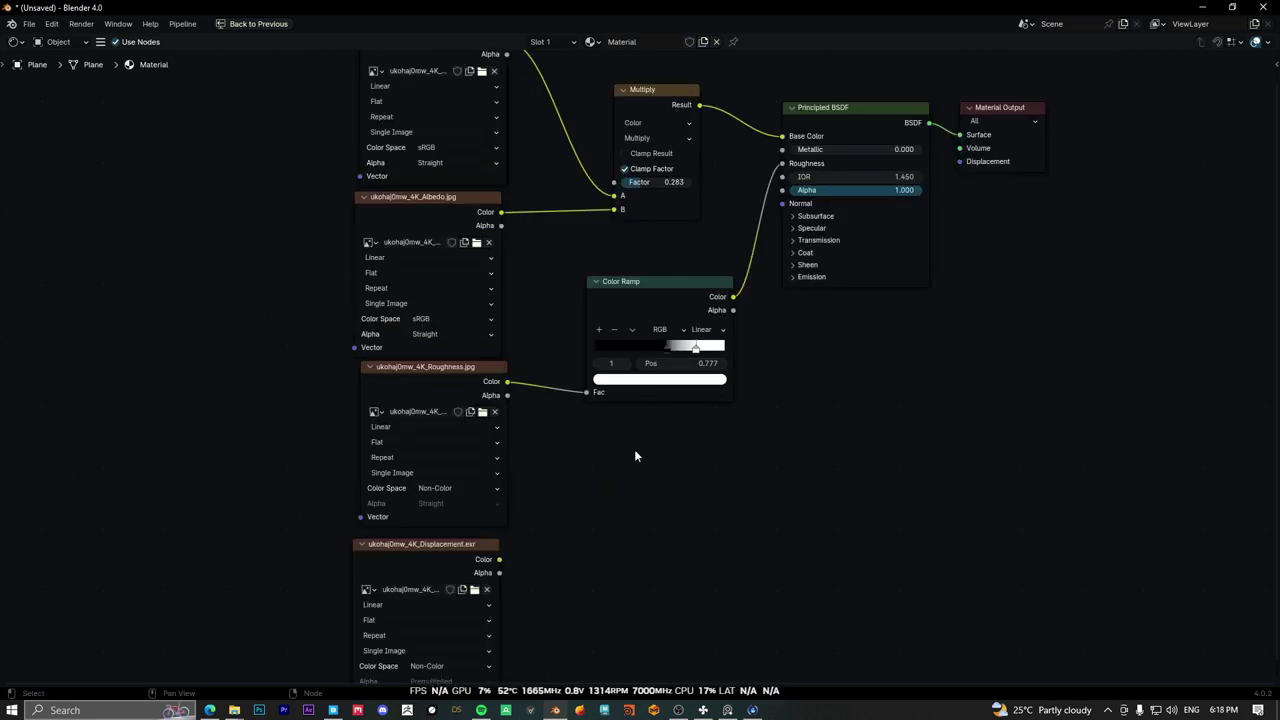
click(634, 449)
key(shift+a)
click(626, 428)
text(bump)
key(Return)
click(795, 440)
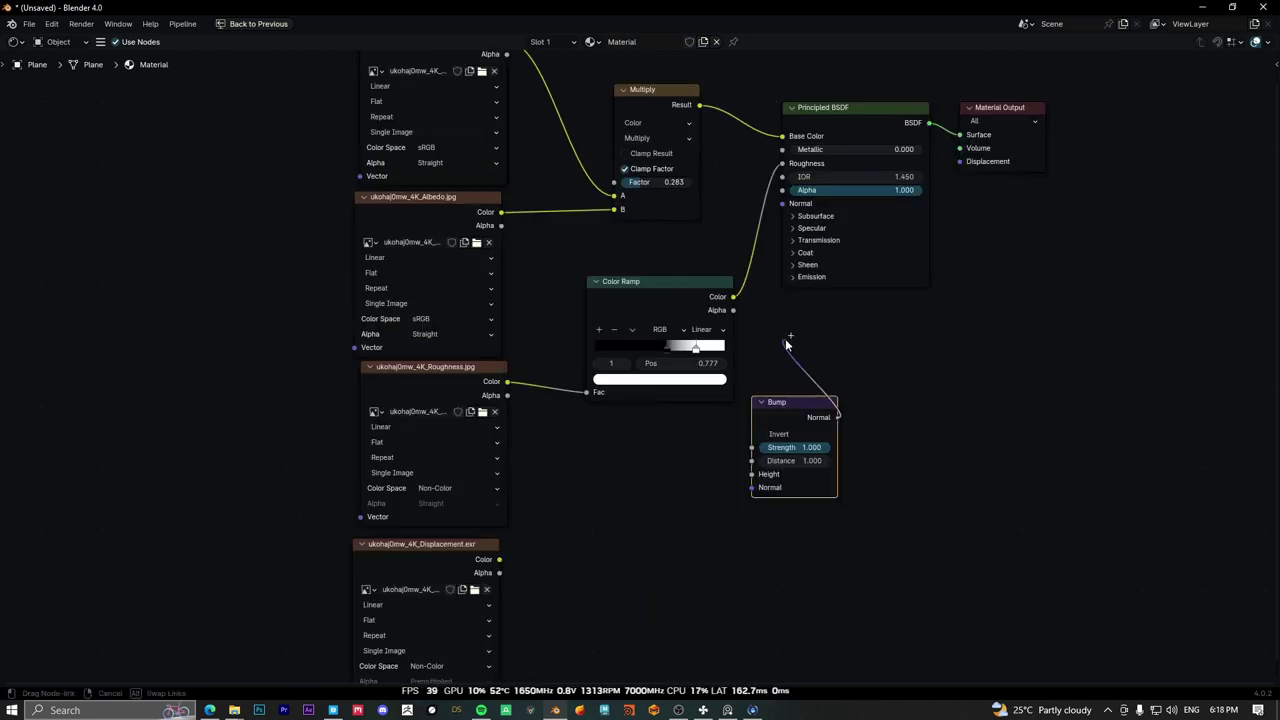
drag(838, 416, 775, 212)
Add a second Color Ramp driven by the roughness map, feeding the Bump Height.
key(shift+a)
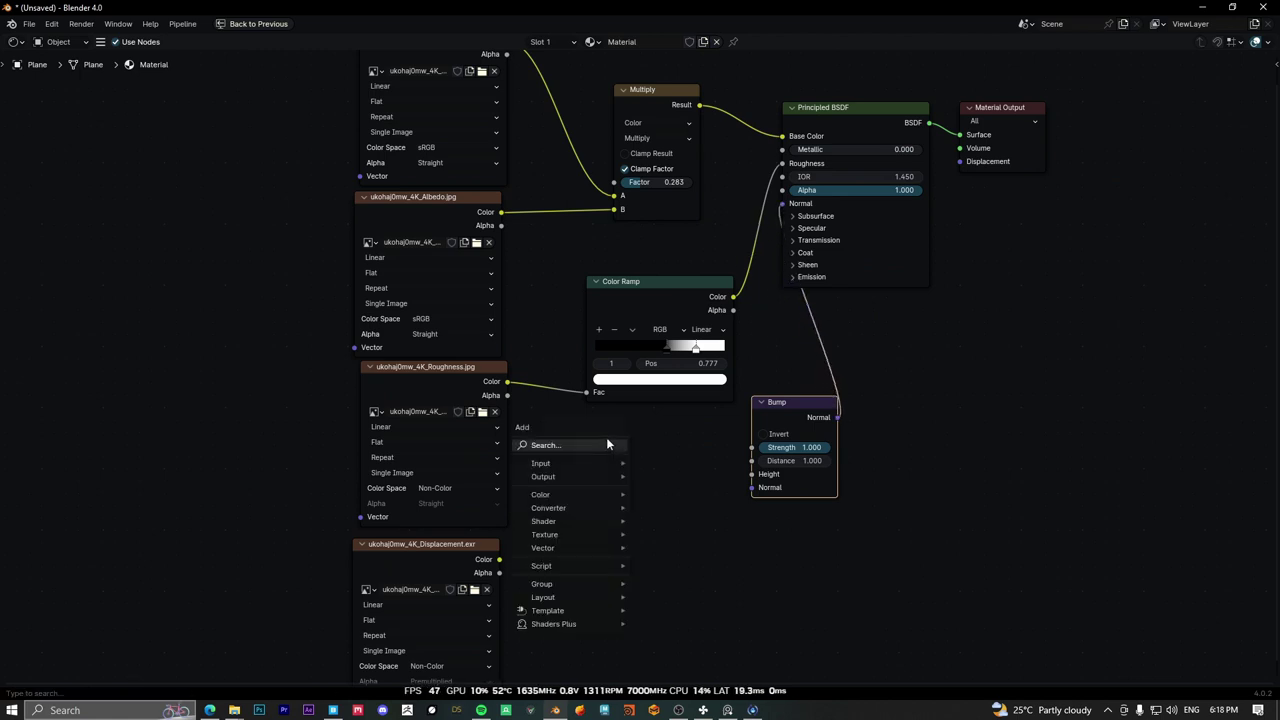
text(colo)
click(677, 476)
click(665, 440)
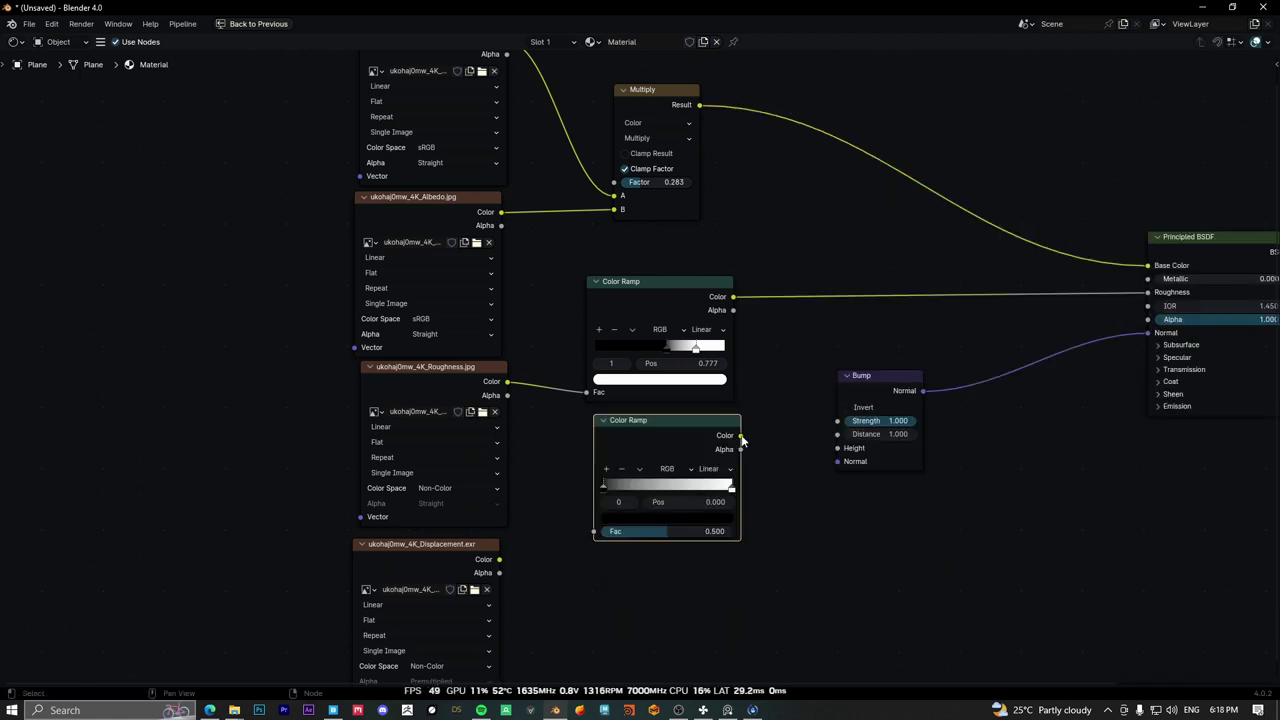
drag(740, 435, 830, 453)
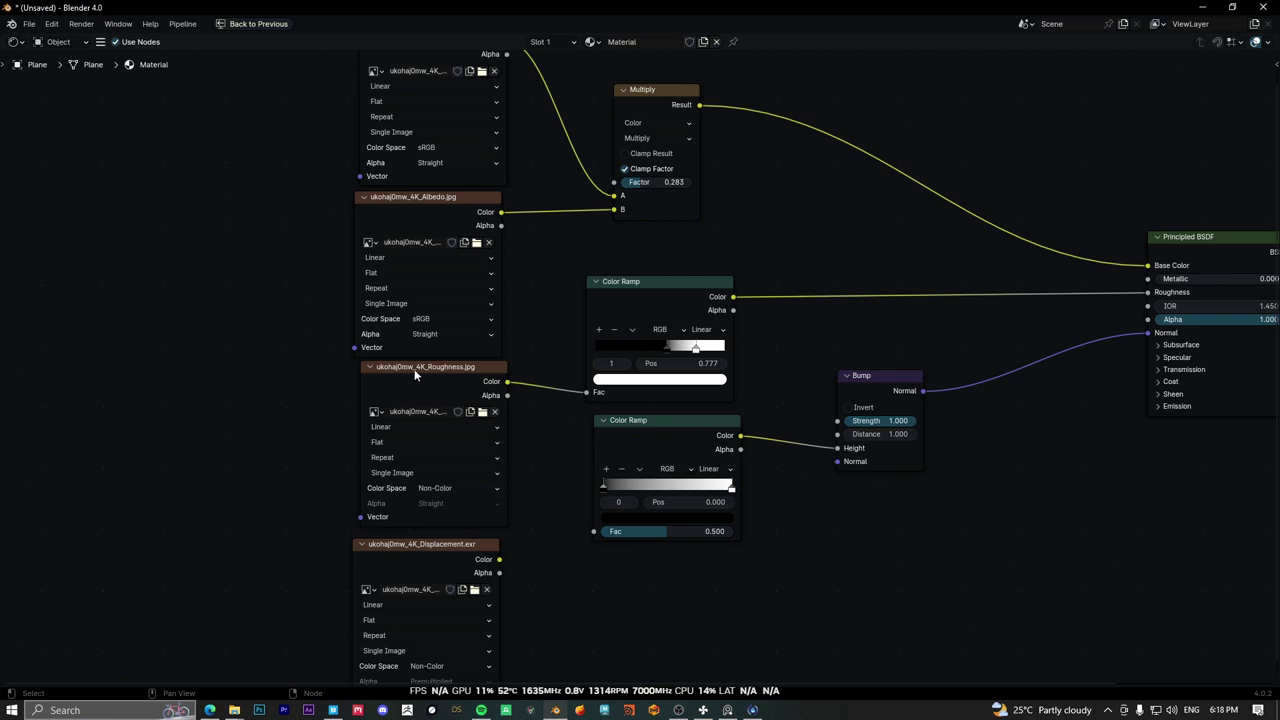
drag(507, 382, 594, 531)
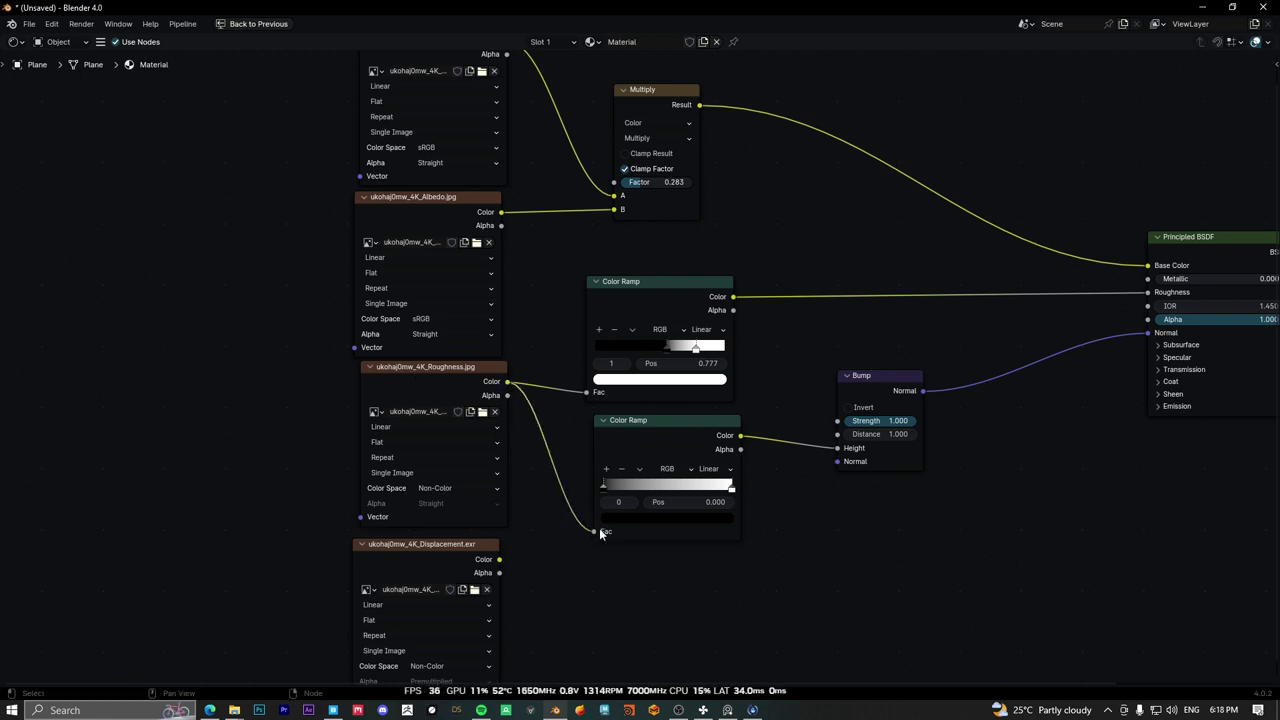
Frame the node graph and move the displacement image node to the right.
scroll(786, 484, down, 5)
scroll(791, 487, down, 2)
middle_drag(791, 487, 731, 444)
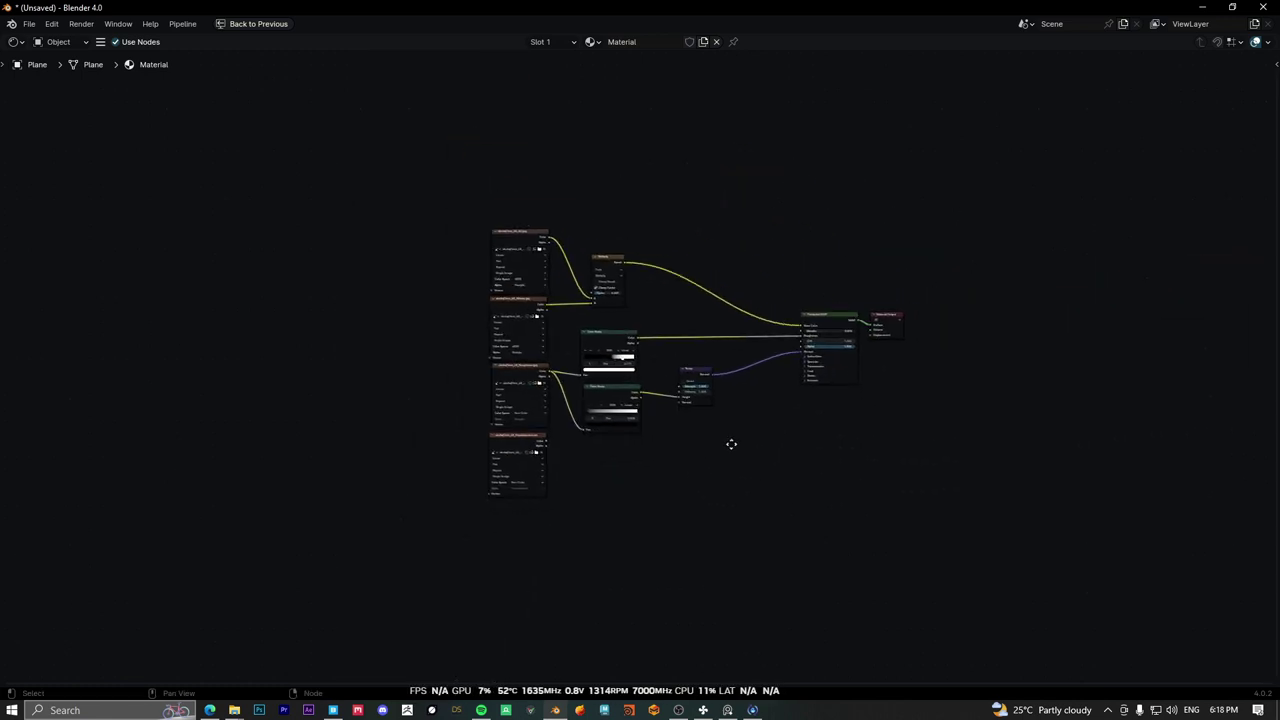
scroll(697, 444, up, 2)
drag(342, 477, 794, 431)
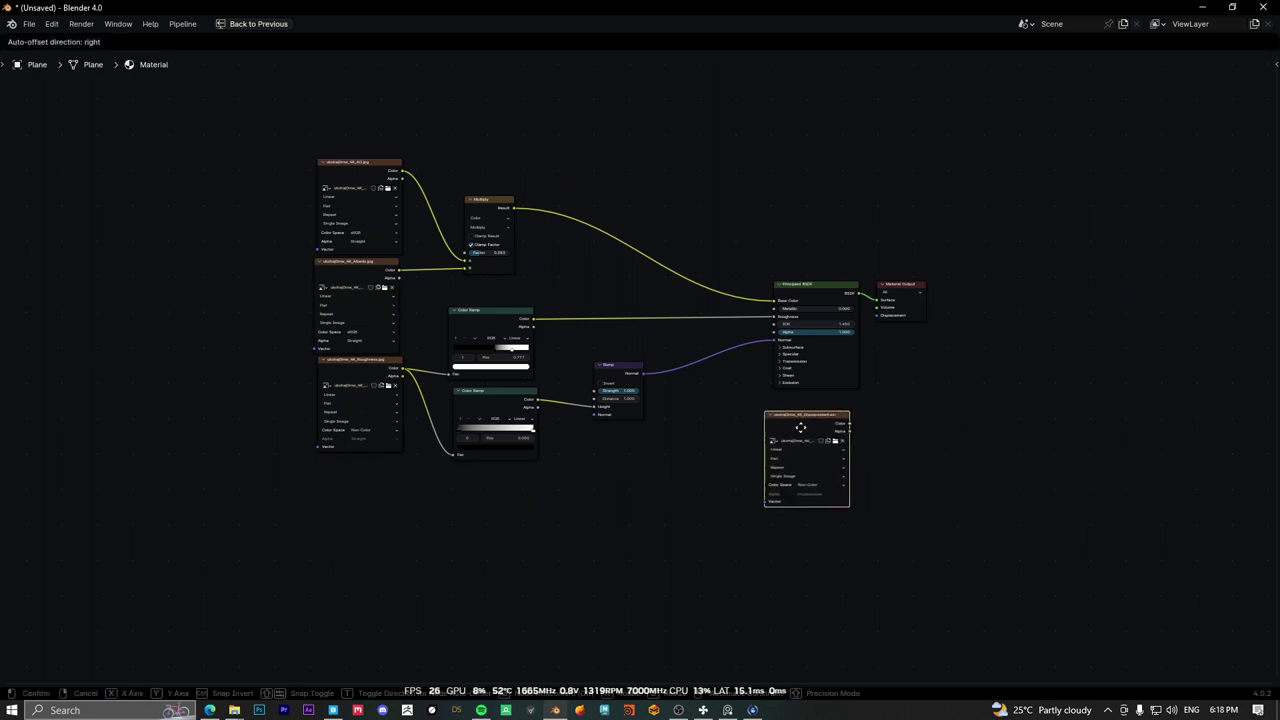
scroll(1086, 367, up, 3)
Add a Displacement node fed by the displacement map and wired to the Material Output's Displacement.
key(shift+a)
text(dis)
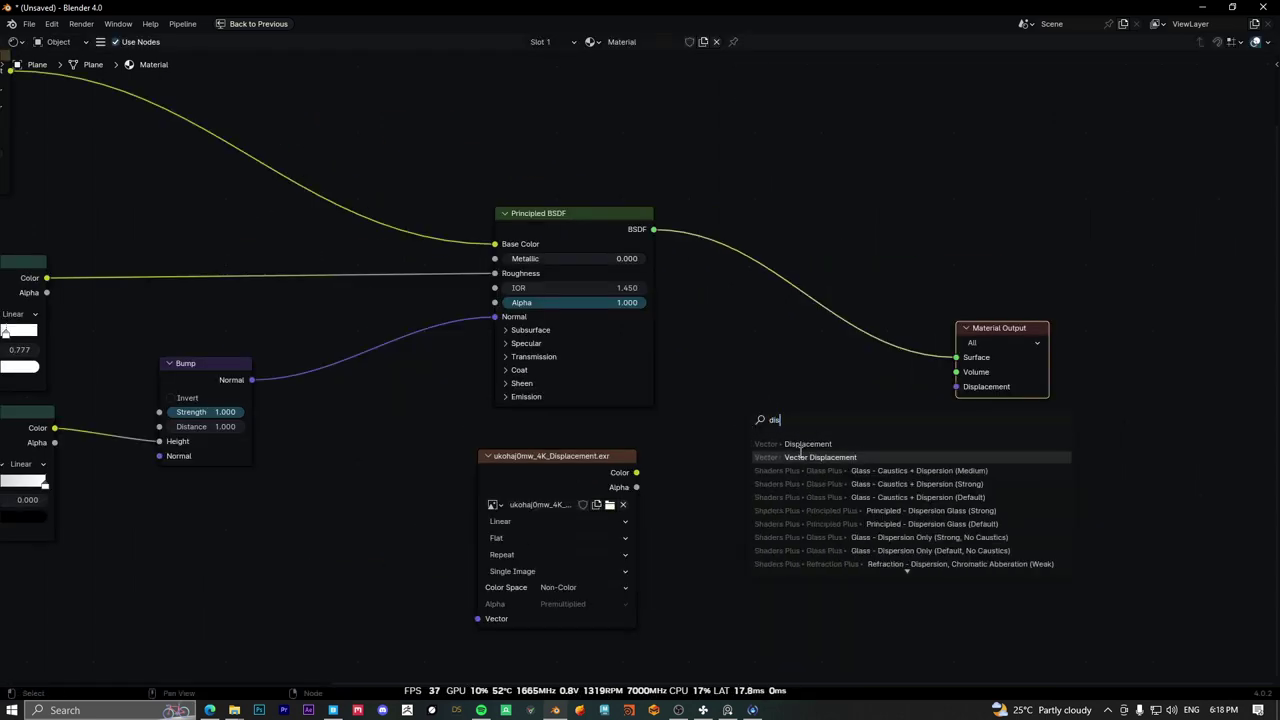
key(Return)
click(745, 405)
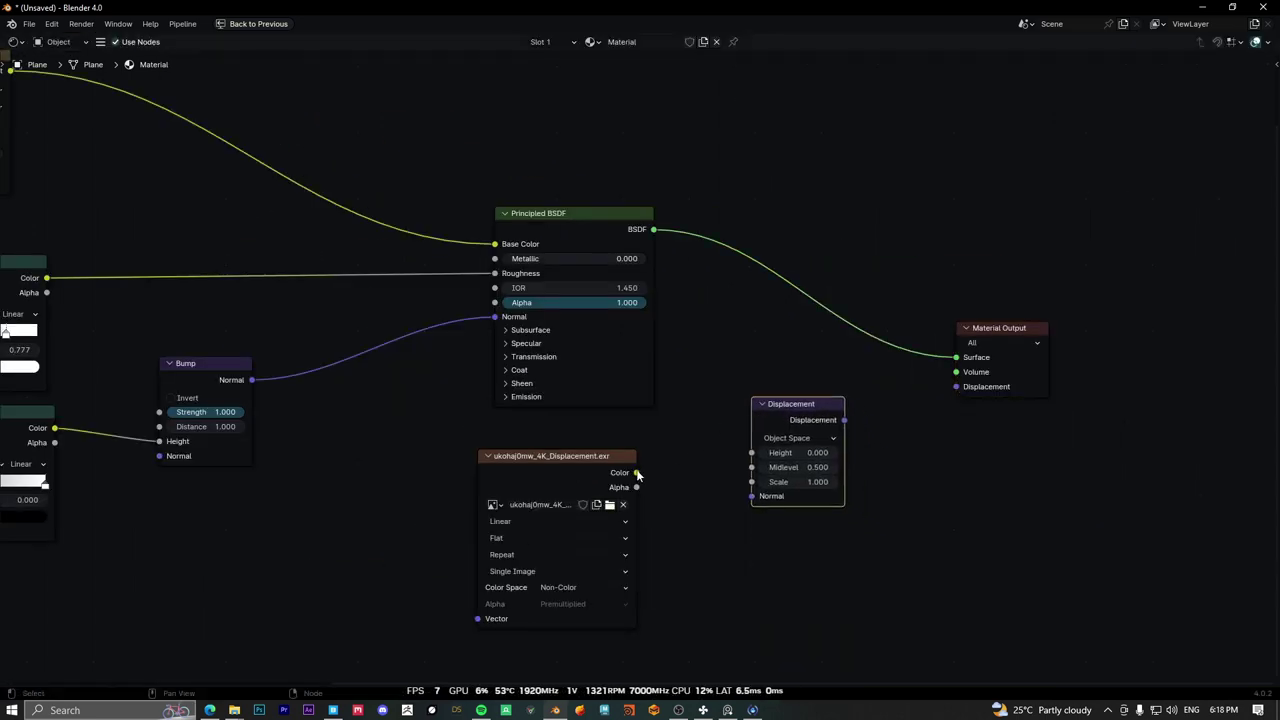
drag(636, 473, 755, 460)
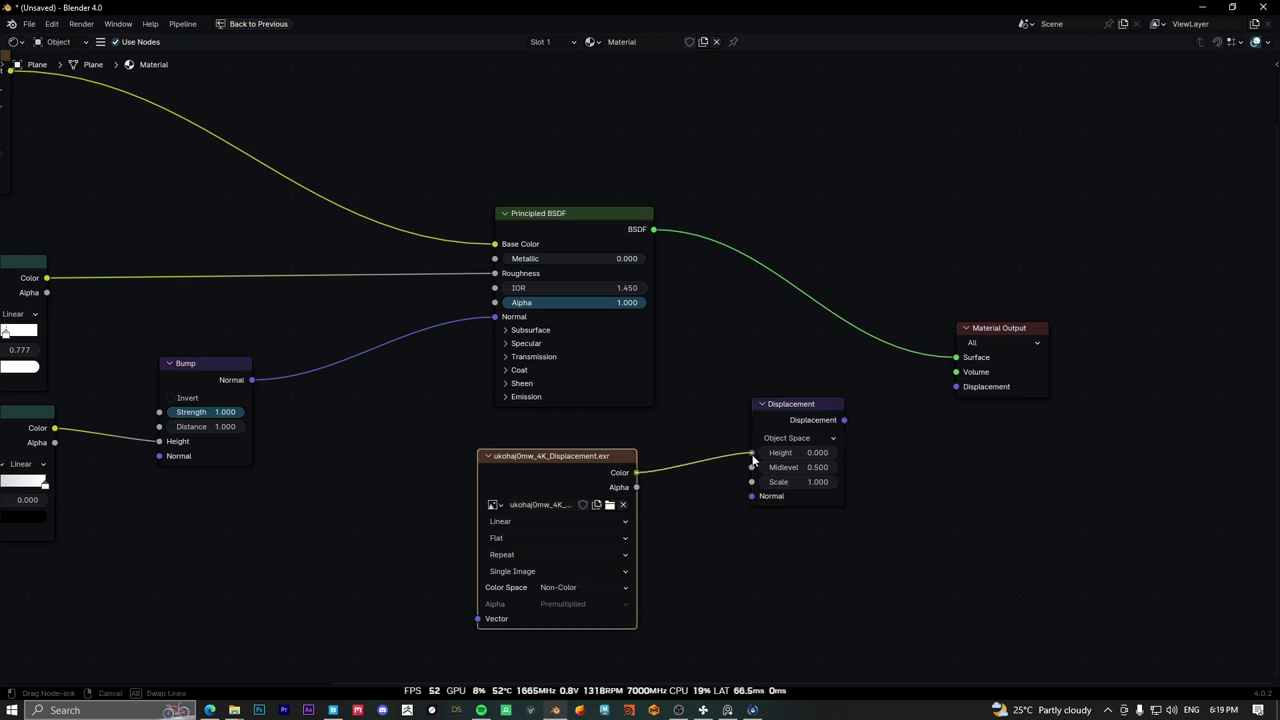
drag(844, 420, 955, 387)
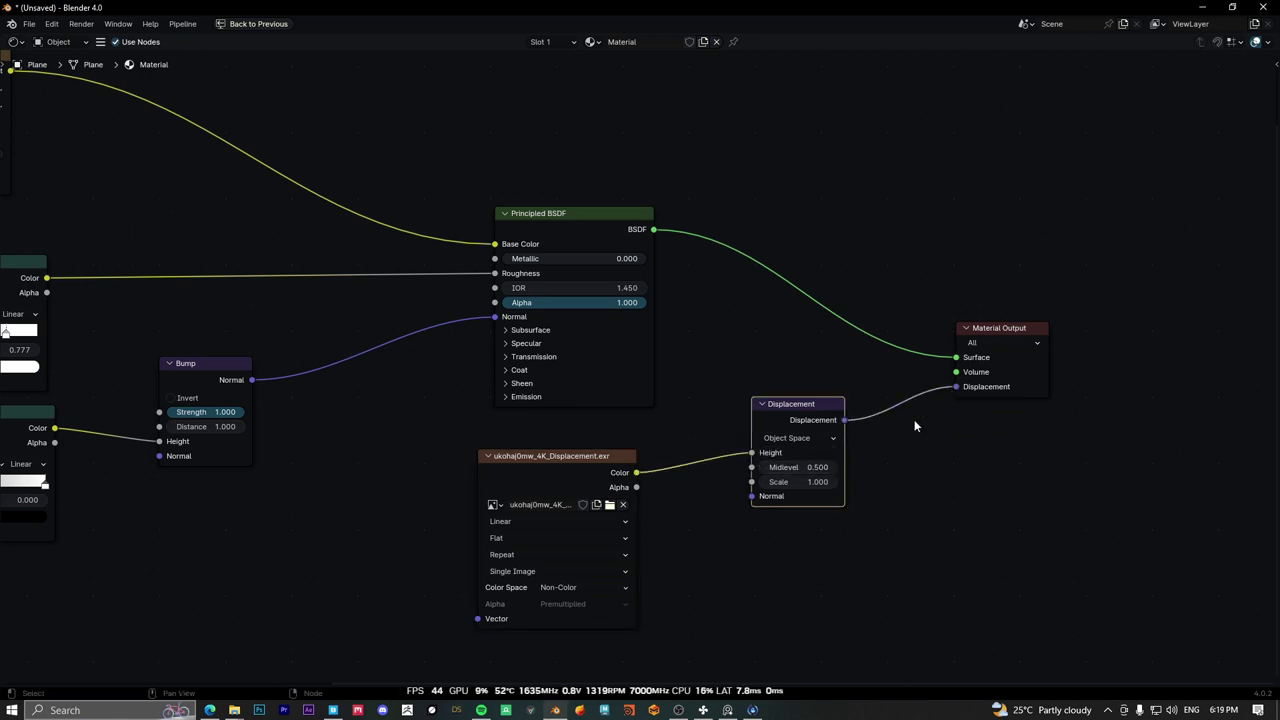
key(ctrl+space)
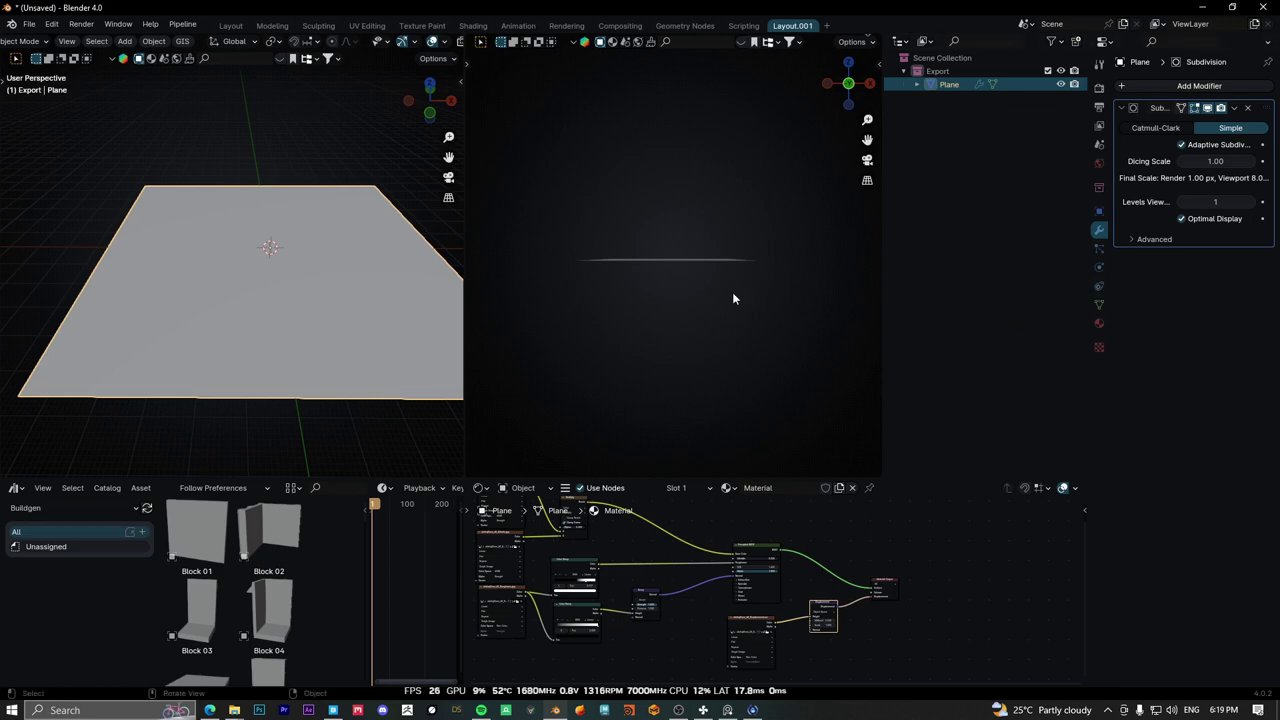
mouse_move(619, 352)
middle_down()
mouse_move(720, 290)
mouse_move(640, 330)
middle_up()
Set the plane material's Surface Displacement method to Displacement and Bump.
click(318, 314)
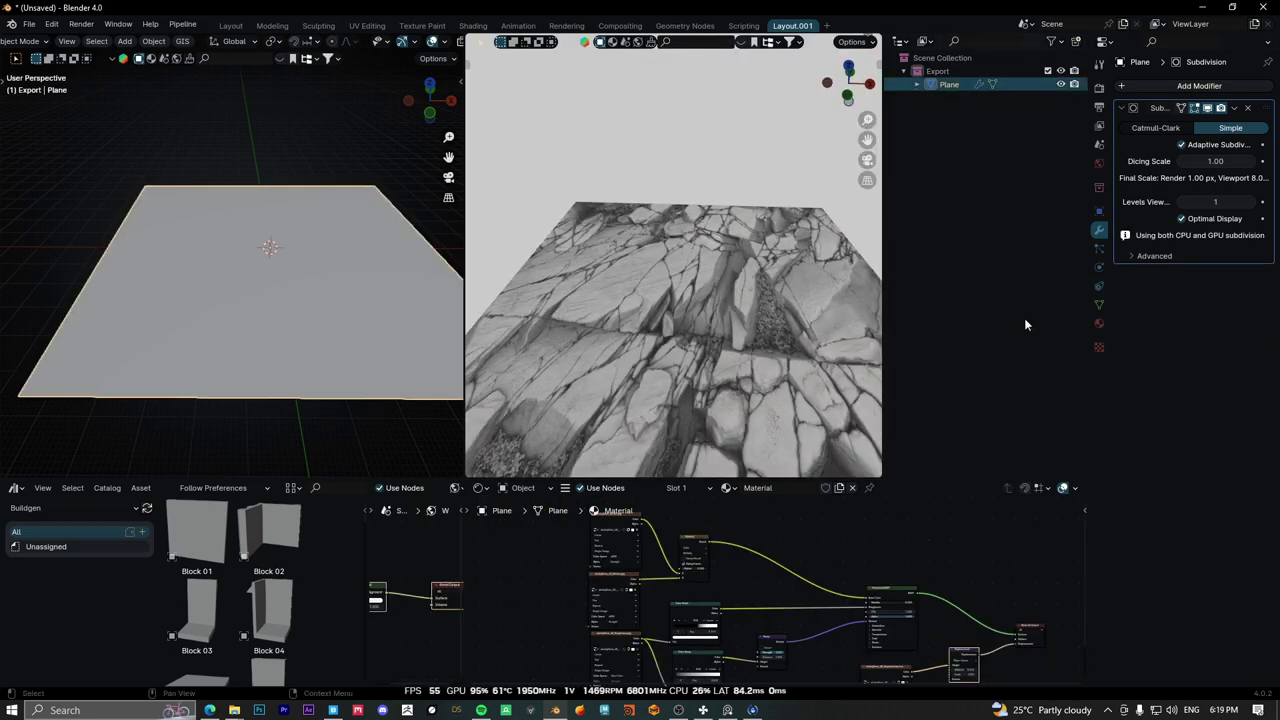
click(1096, 322)
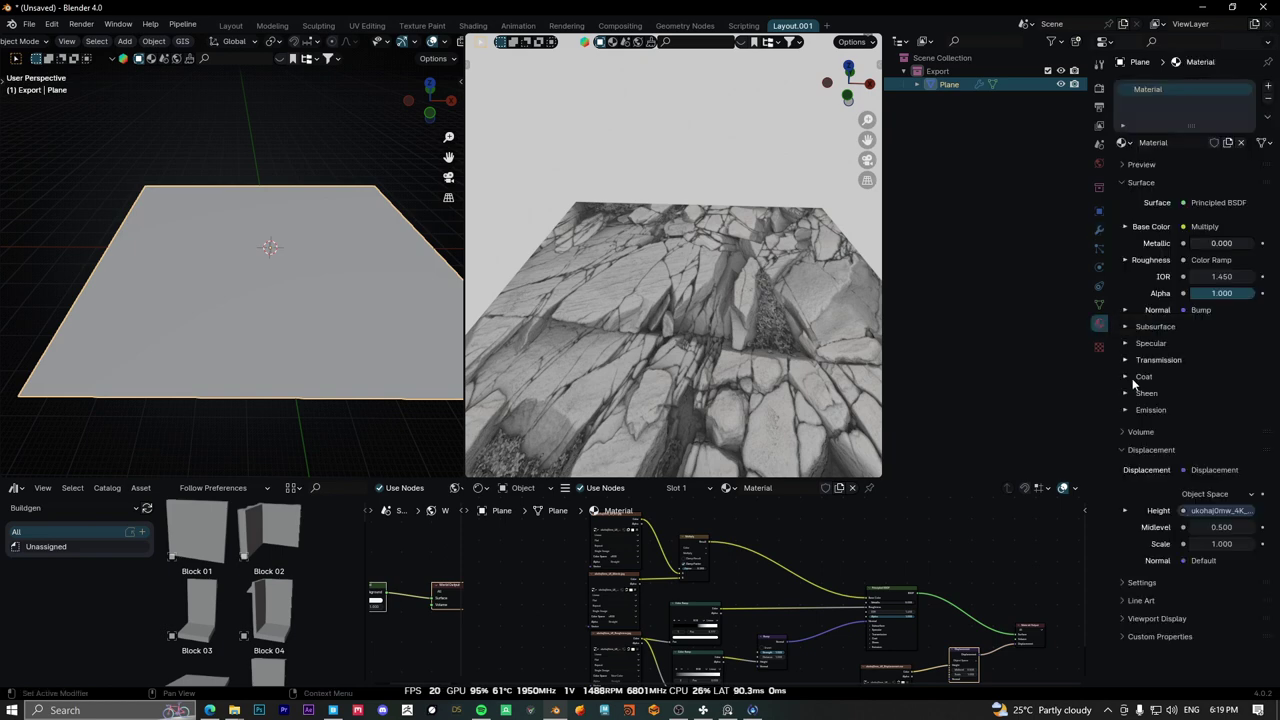
click(1122, 584)
scroll(1124, 584, down, 3)
click(1205, 505)
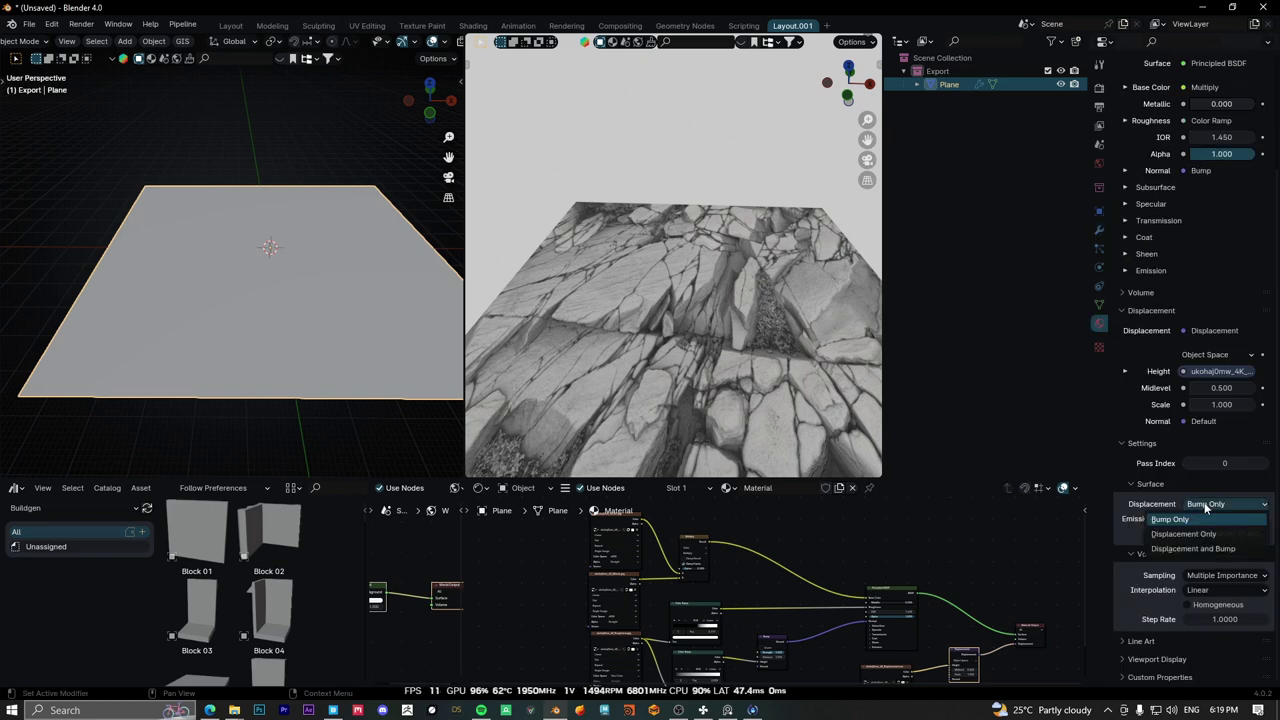
click(1185, 547)
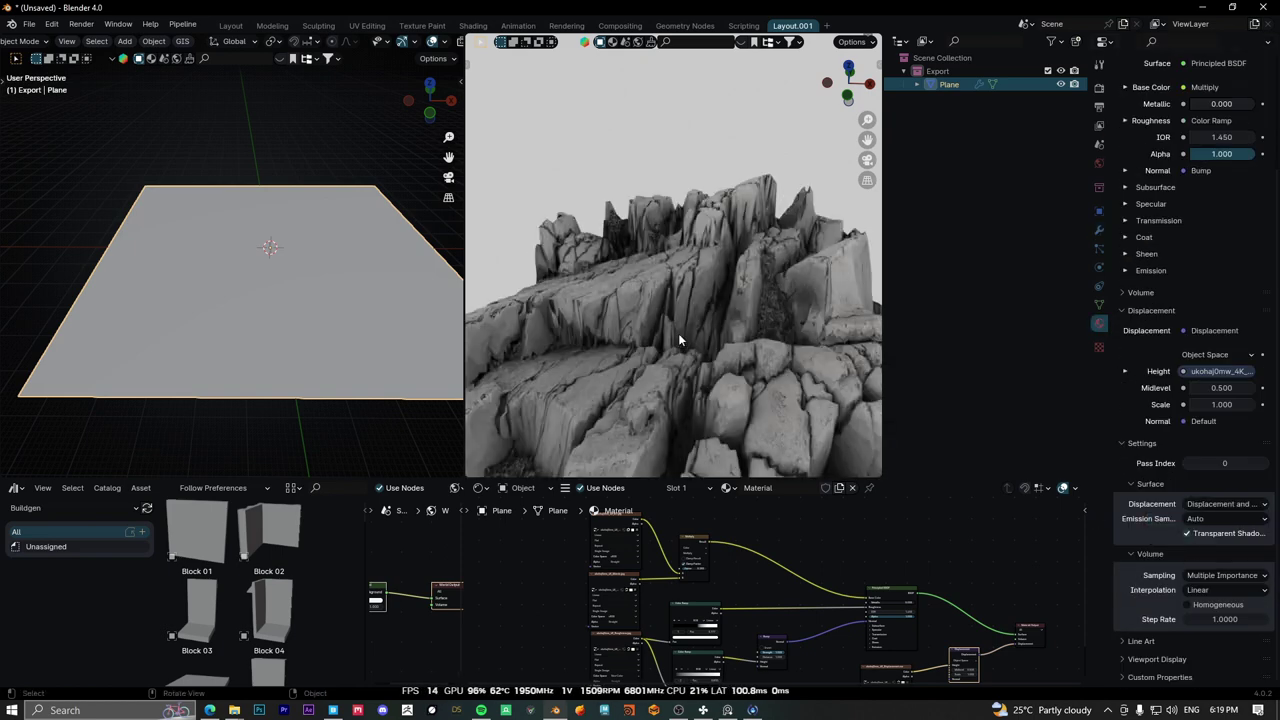
scroll(647, 278, down, 3)
mouse_move(647, 278)
middle_down()
mouse_move(659, 256)
mouse_move(736, 281)
mouse_move(675, 283)
mouse_move(648, 261)
mouse_move(668, 297)
mouse_move(690, 295)
middle_up()
scroll(659, 256, up, 5)
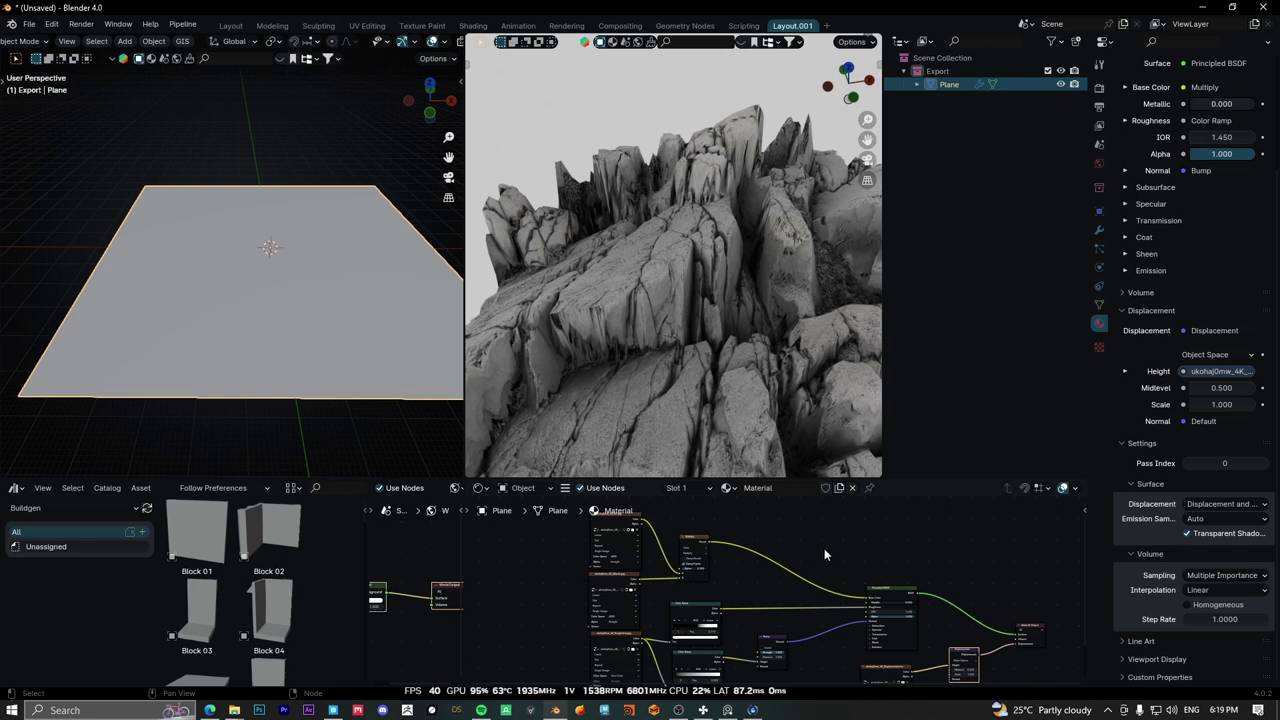
Lower the Displacement node's Scale value to weaken the rock displacement.
middle_drag(824, 548, 682, 585)
scroll(682, 585, up, 3)
scroll(912, 560, up, 2)
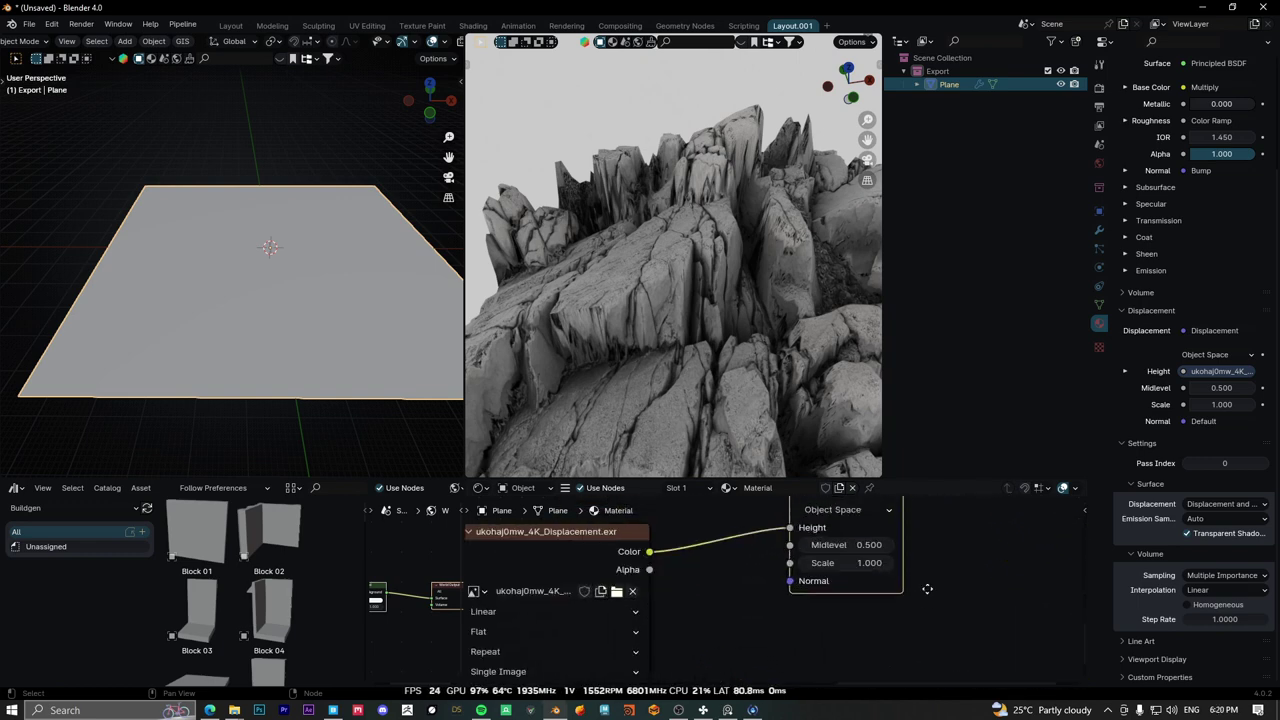
scroll(912, 560, up, 2)
drag(783, 598, 245, 480)
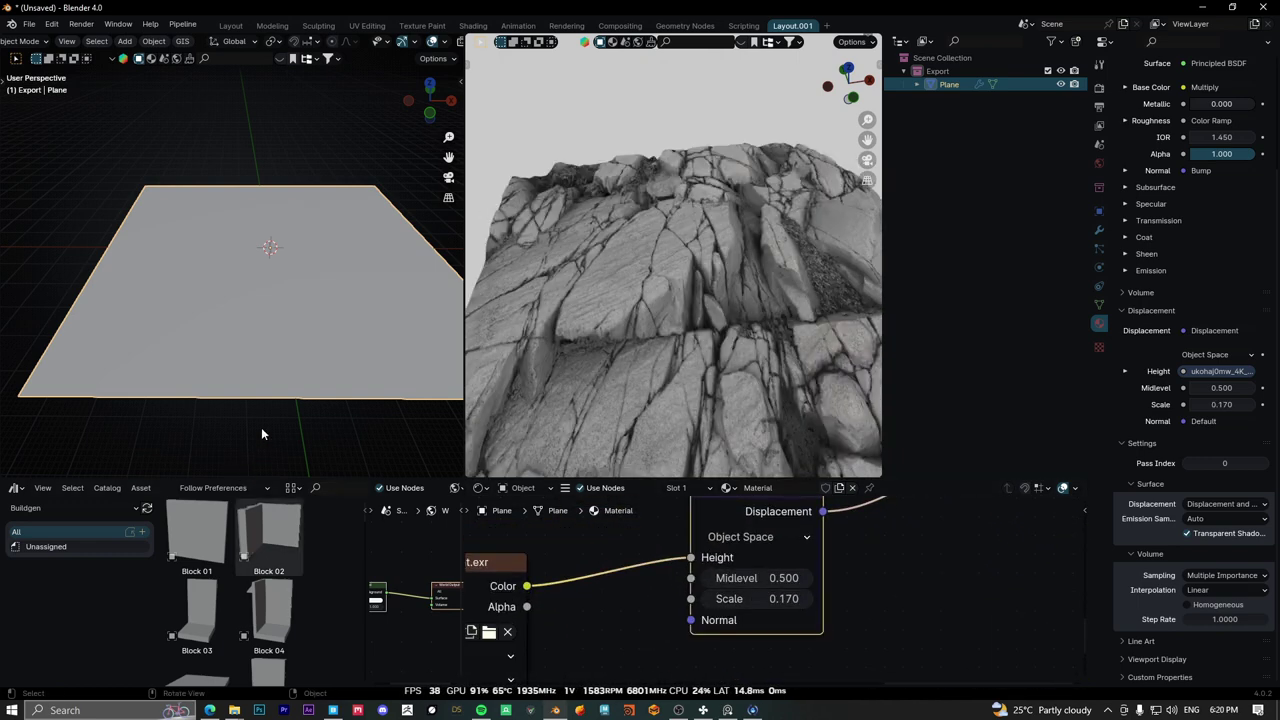
Turn the asset area into a UV Editor and scale up the plane's UVs in Edit Mode.
click(14, 489)
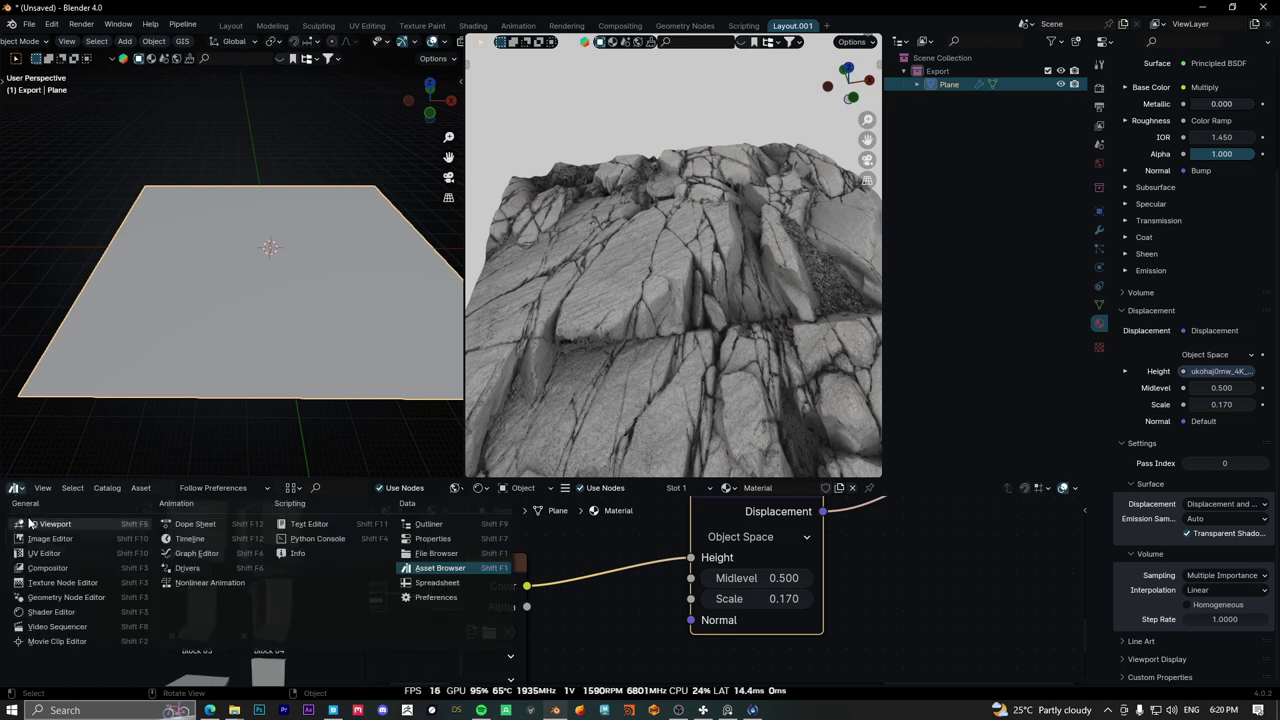
click(44, 556)
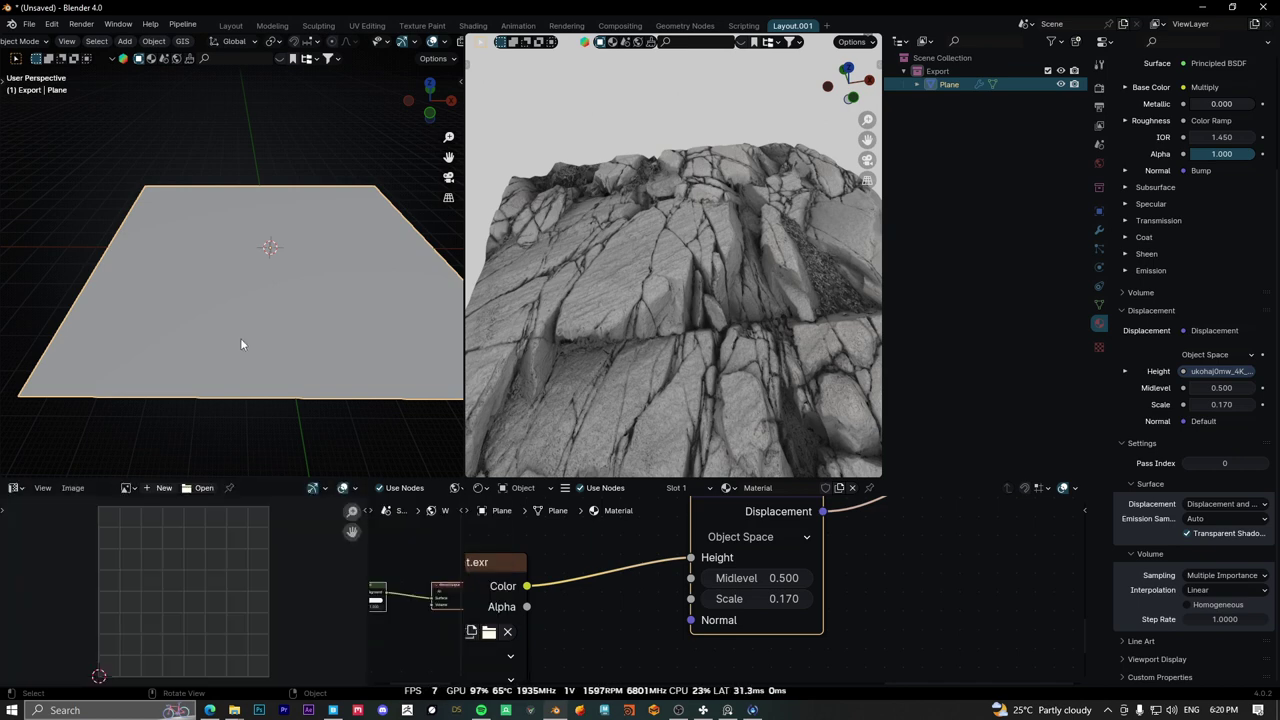
key(Tab)
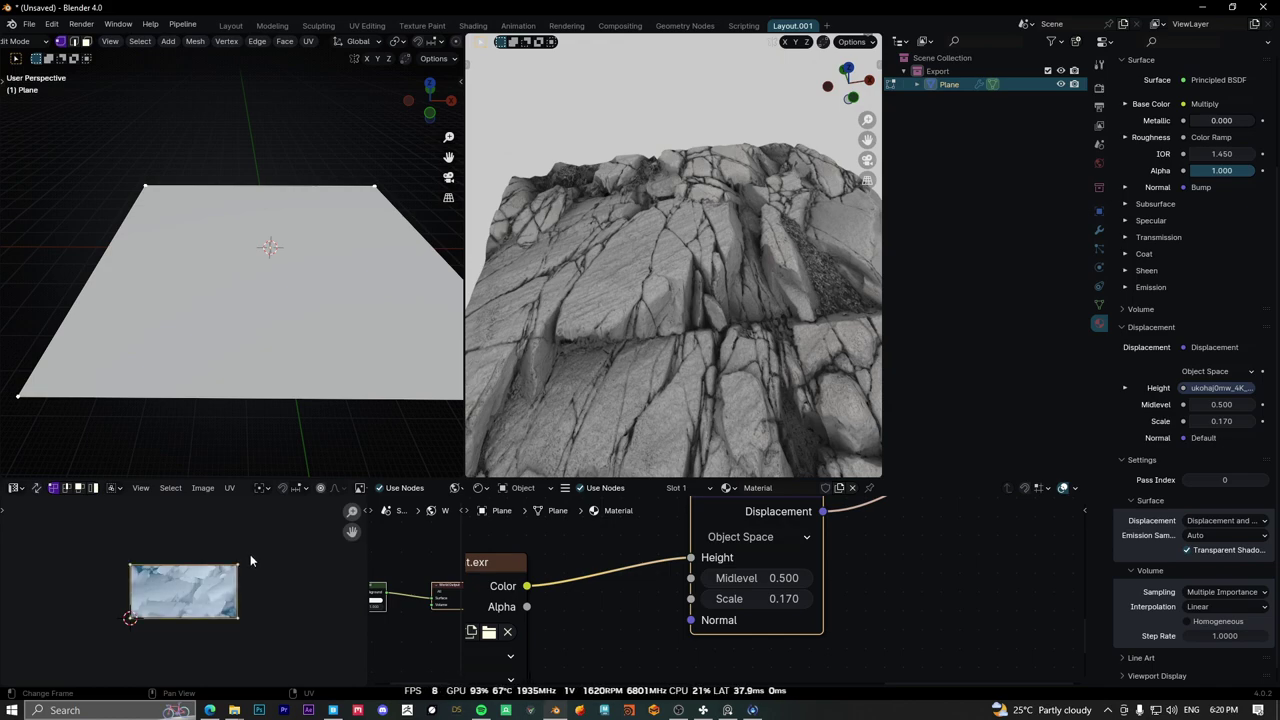
key(s)
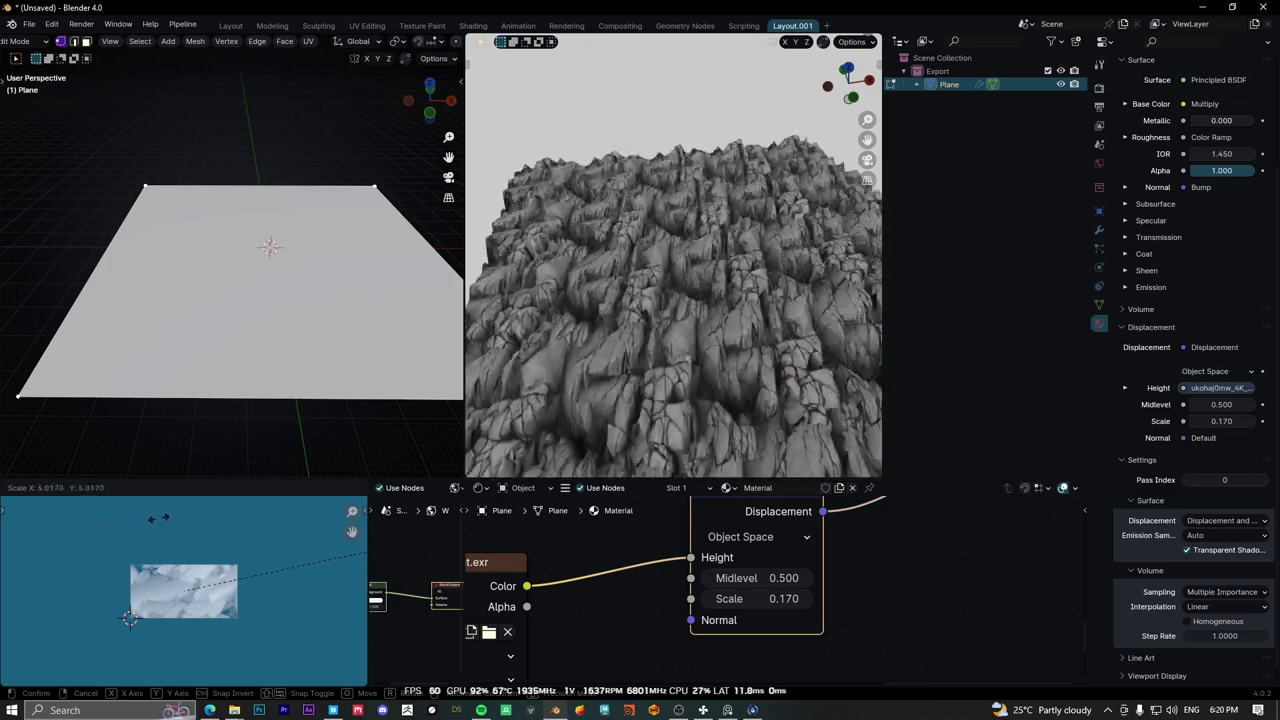
key(Escape)
key(Tab)
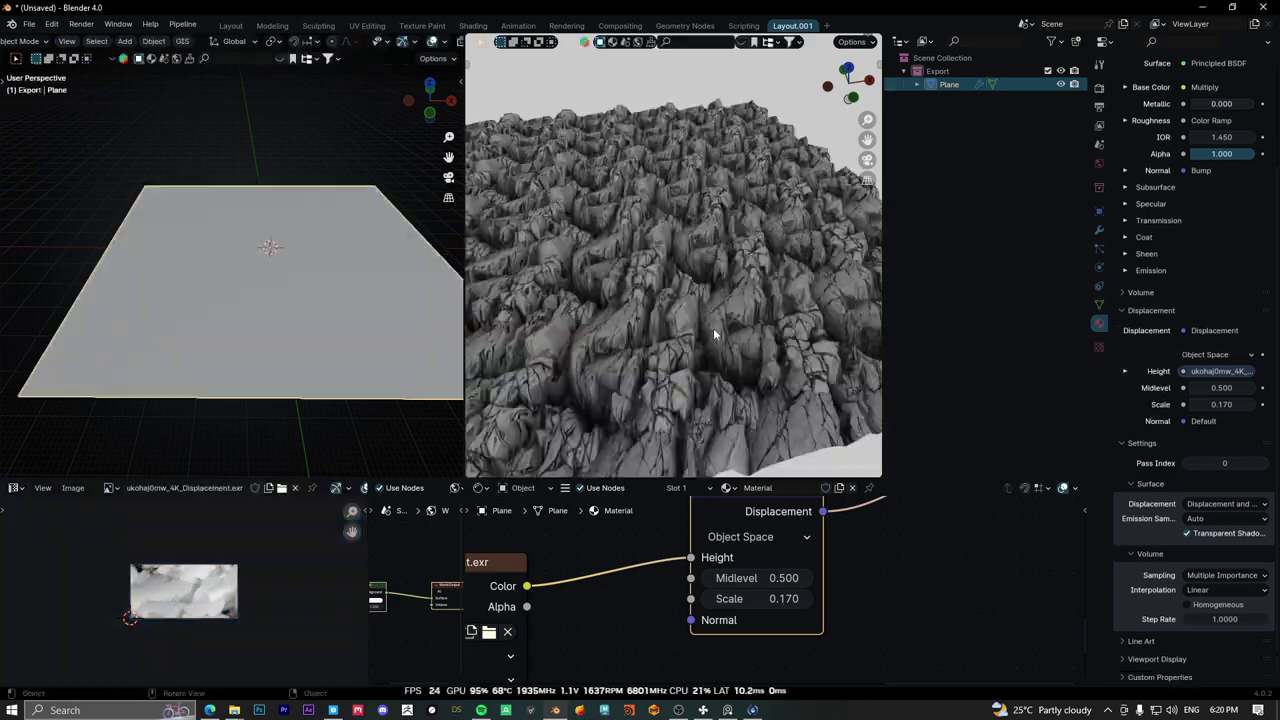
middle_drag(701, 325, 646, 253)
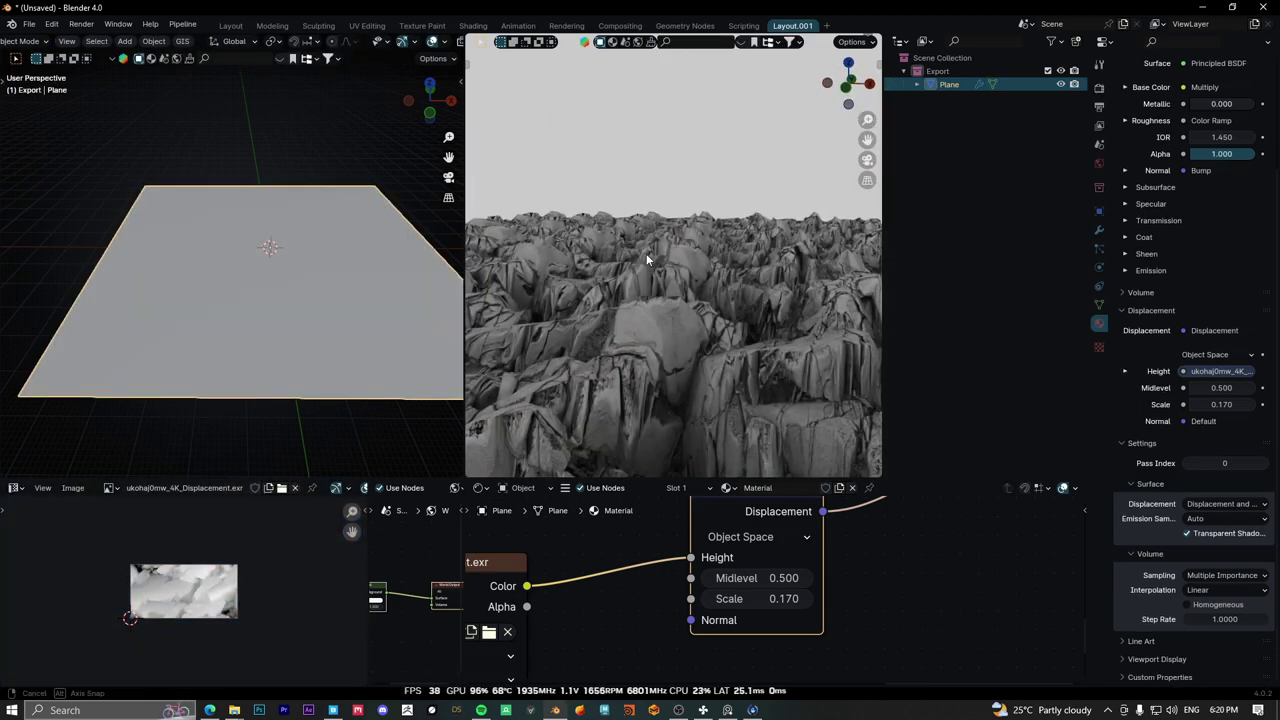
ctrl+scroll(780, 598, down, 2)
ctrl+scroll(832, 598, down, 1)
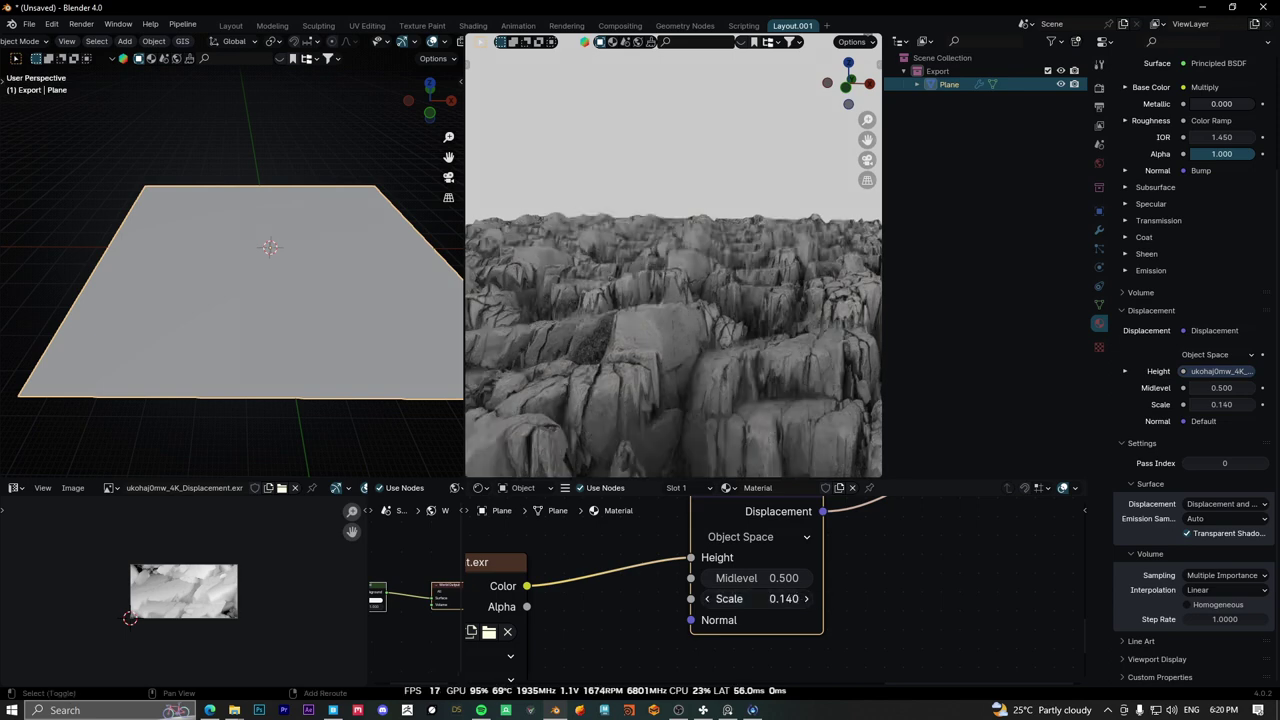
ctrl+scroll(832, 598, down, 7)
Set the Water material's Principled Volume Density to 0 so the water renders clear.
mouse_move(660, 505)
middle_down()
mouse_move(611, 582)
mouse_move(646, 561)
middle_up()
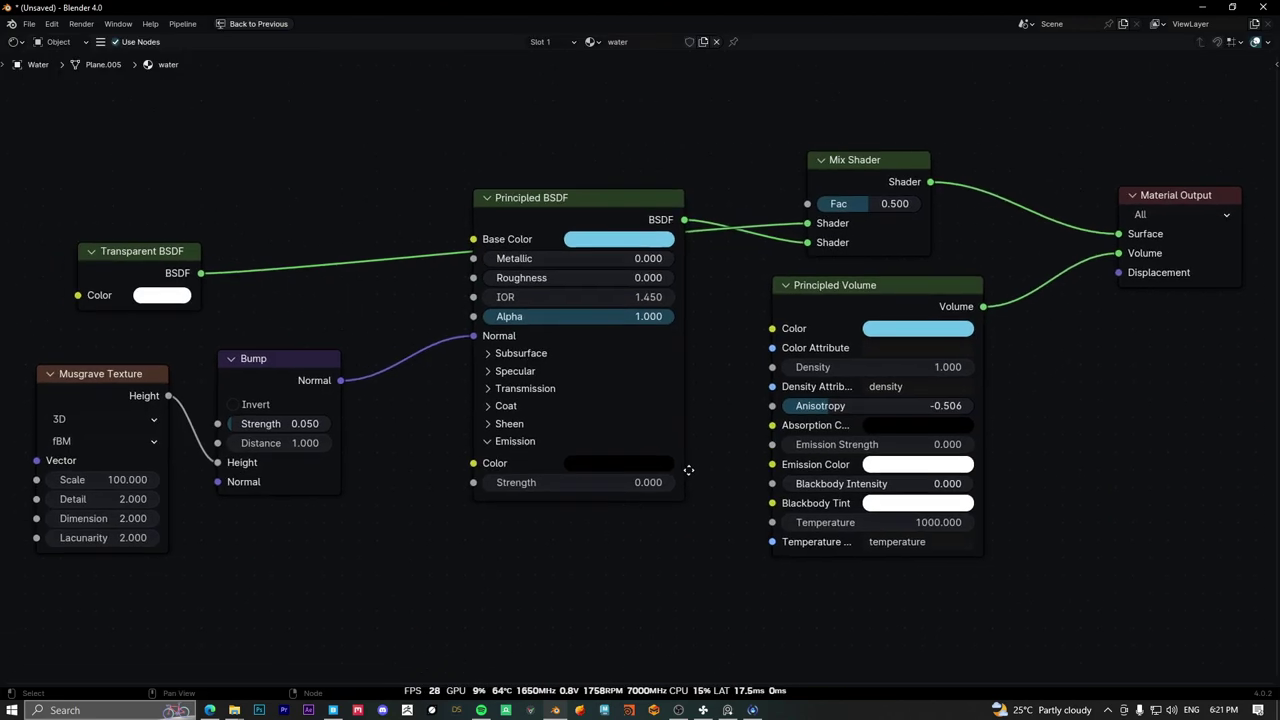
scroll(700, 520, down, 2)
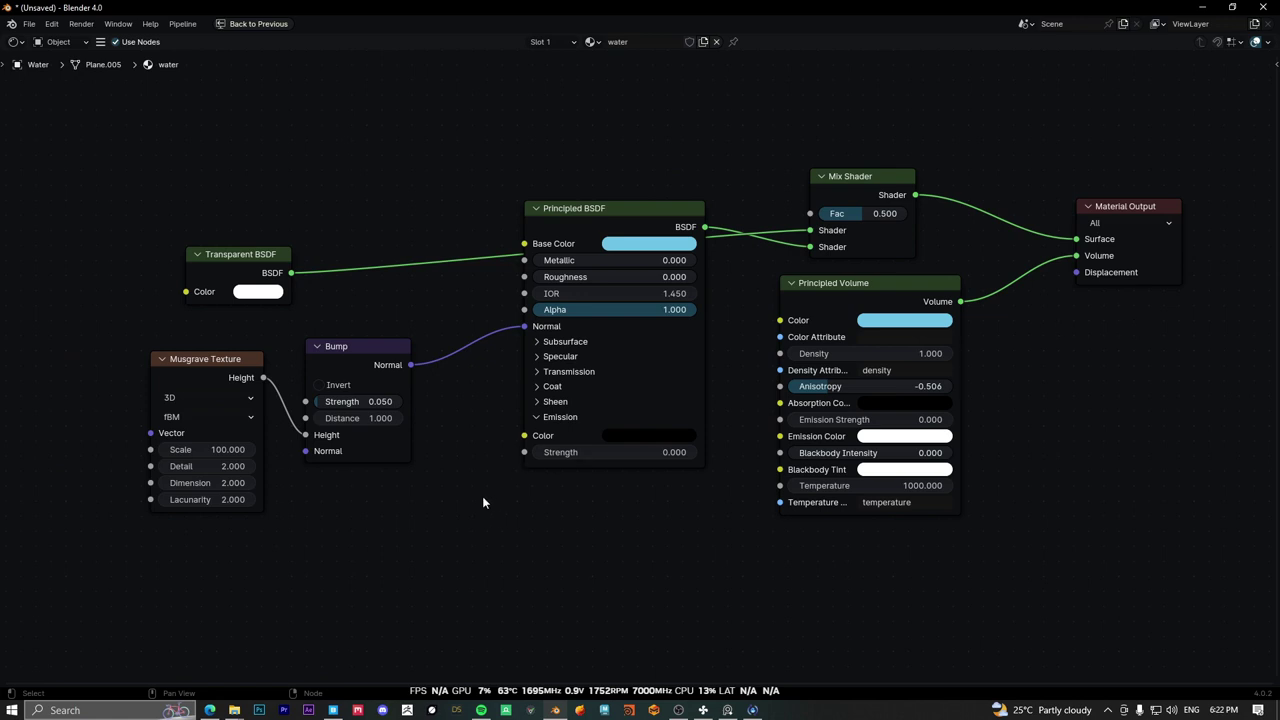
key(ctrl+space)
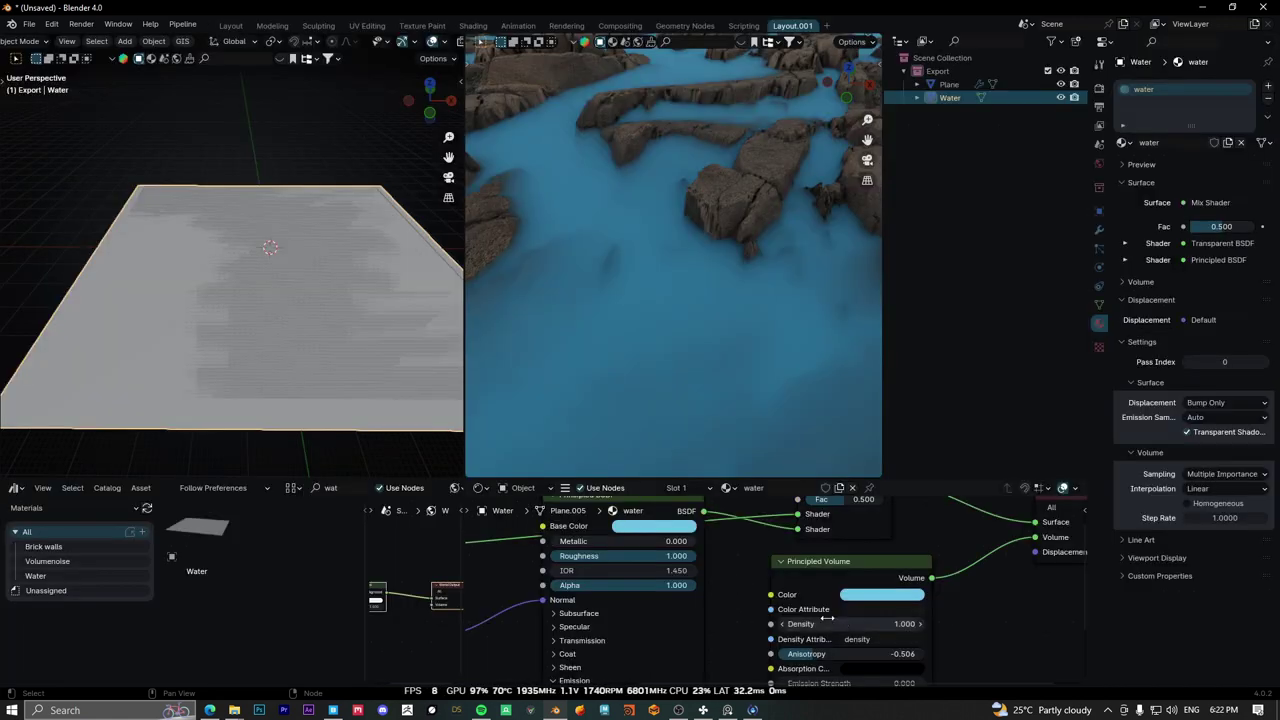
click(860, 621)
text(0)
key(Return)
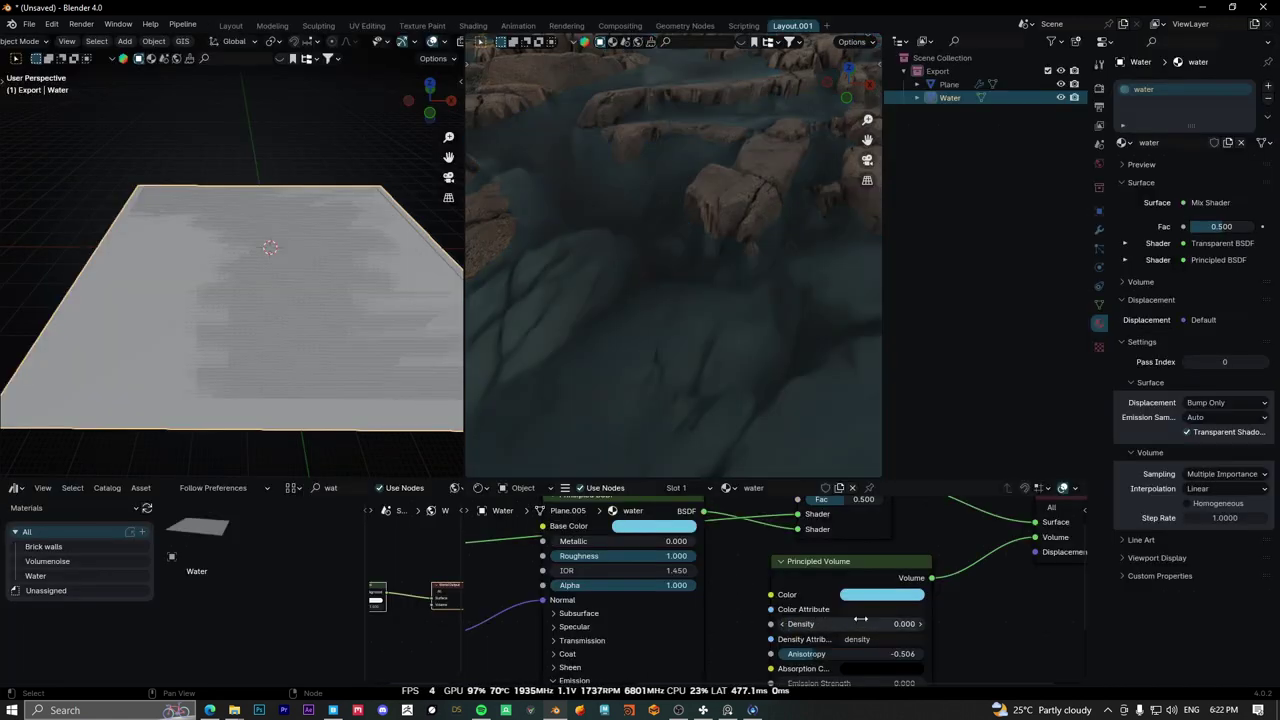
mouse_move(667, 358)
middle_down()
mouse_move(680, 341)
mouse_move(664, 315)
mouse_move(637, 358)
mouse_move(664, 366)
mouse_move(631, 168)
middle_up()
Set the rock displacement Scale to 0.025.
click(78, 507)
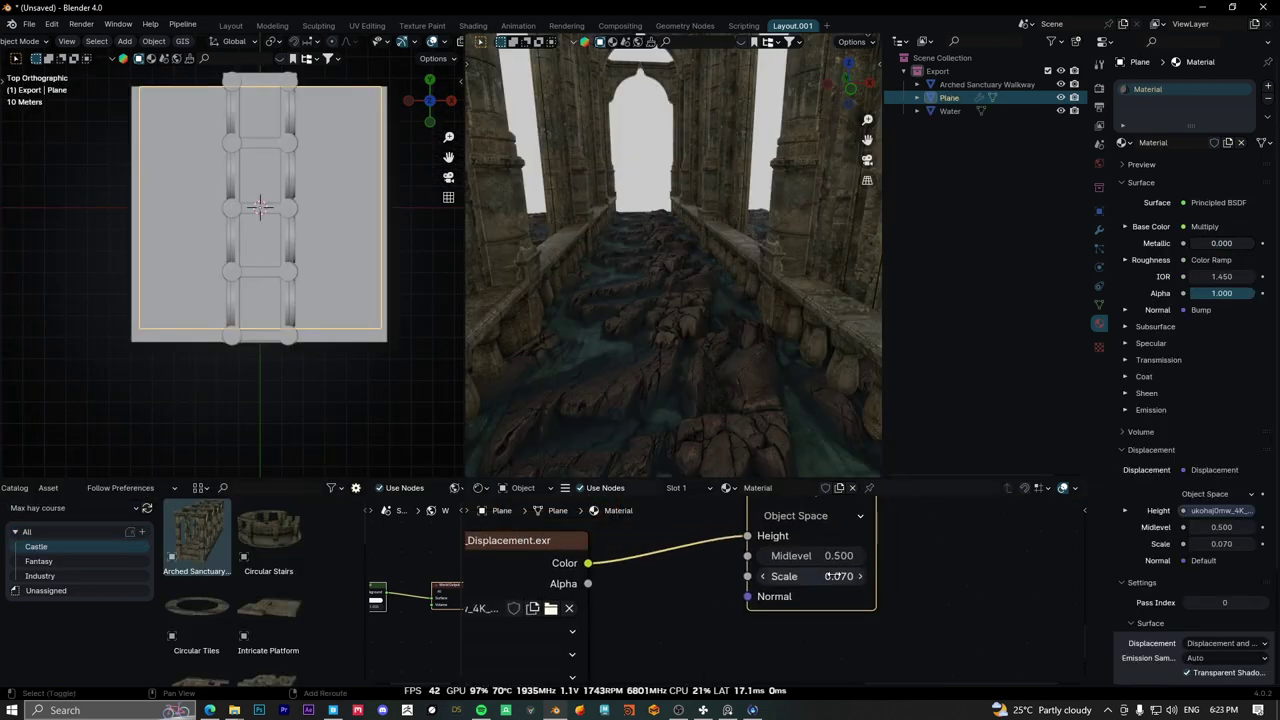
click(828, 576)
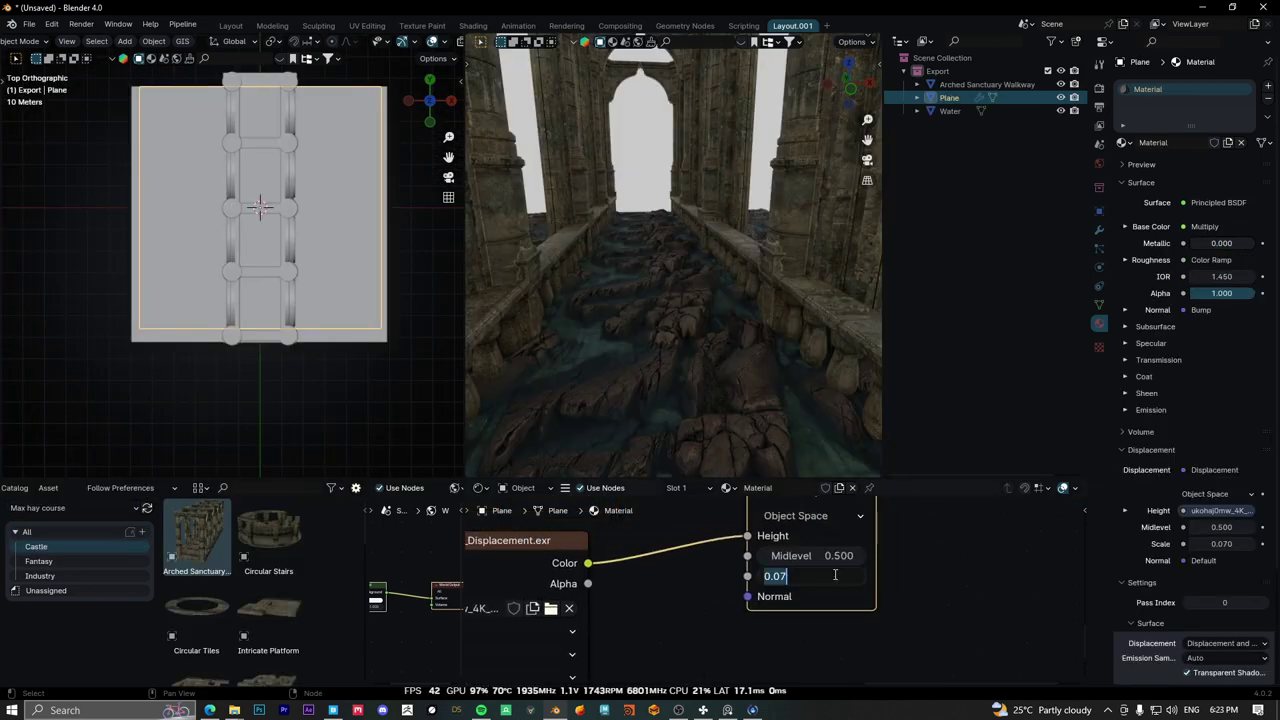
text(25)
key(Return)
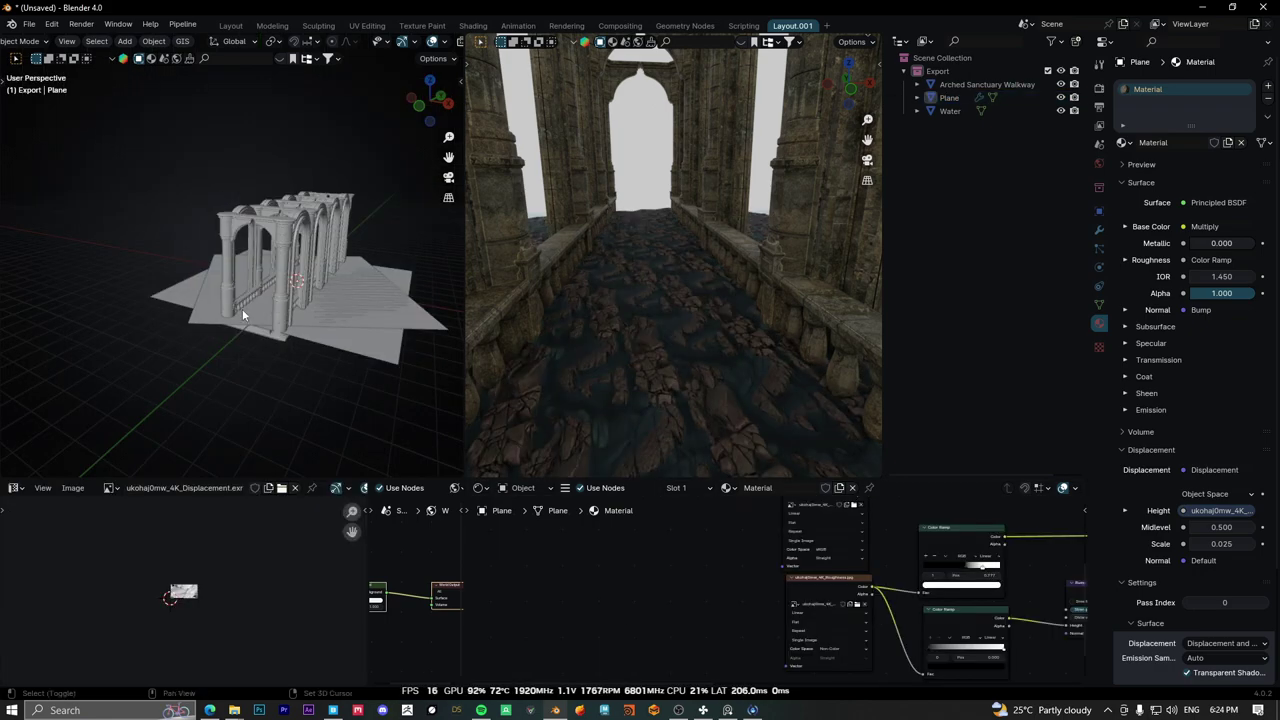
Add a camera, view through it, and tilt it on X to look down the walkway.
key(shift+a)
click(300, 519)
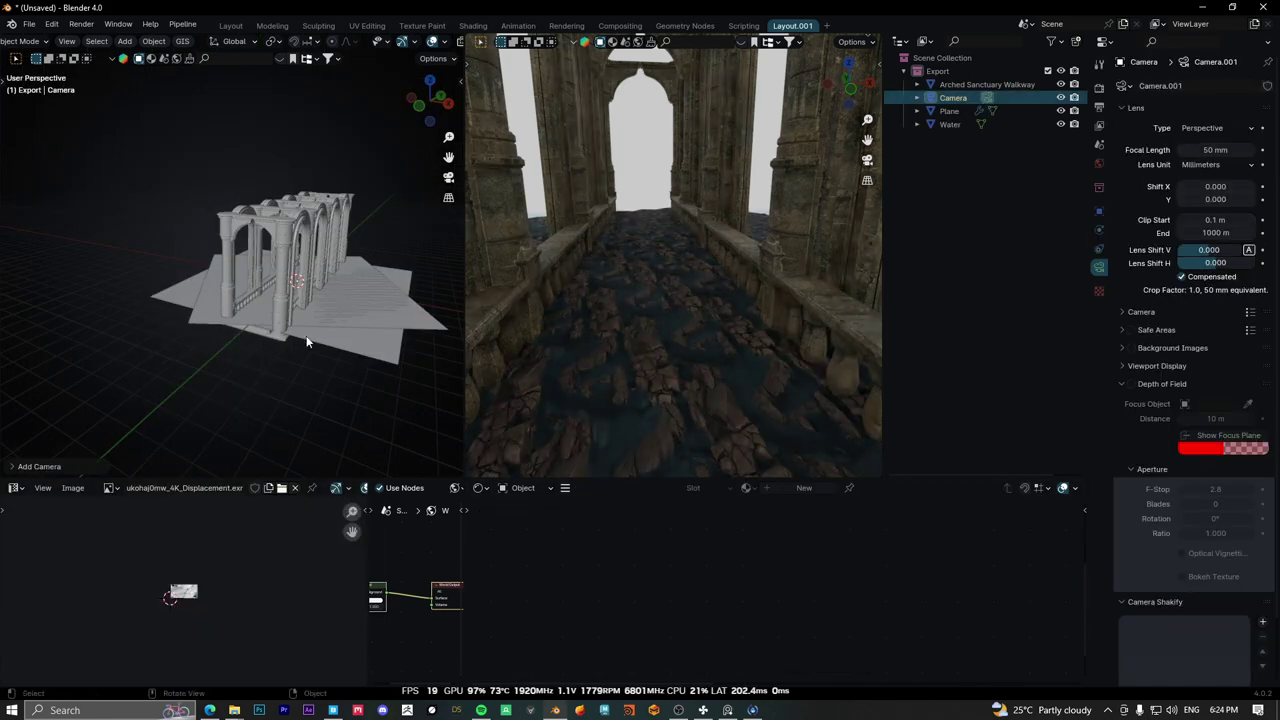
key(KP_0)
key(r)
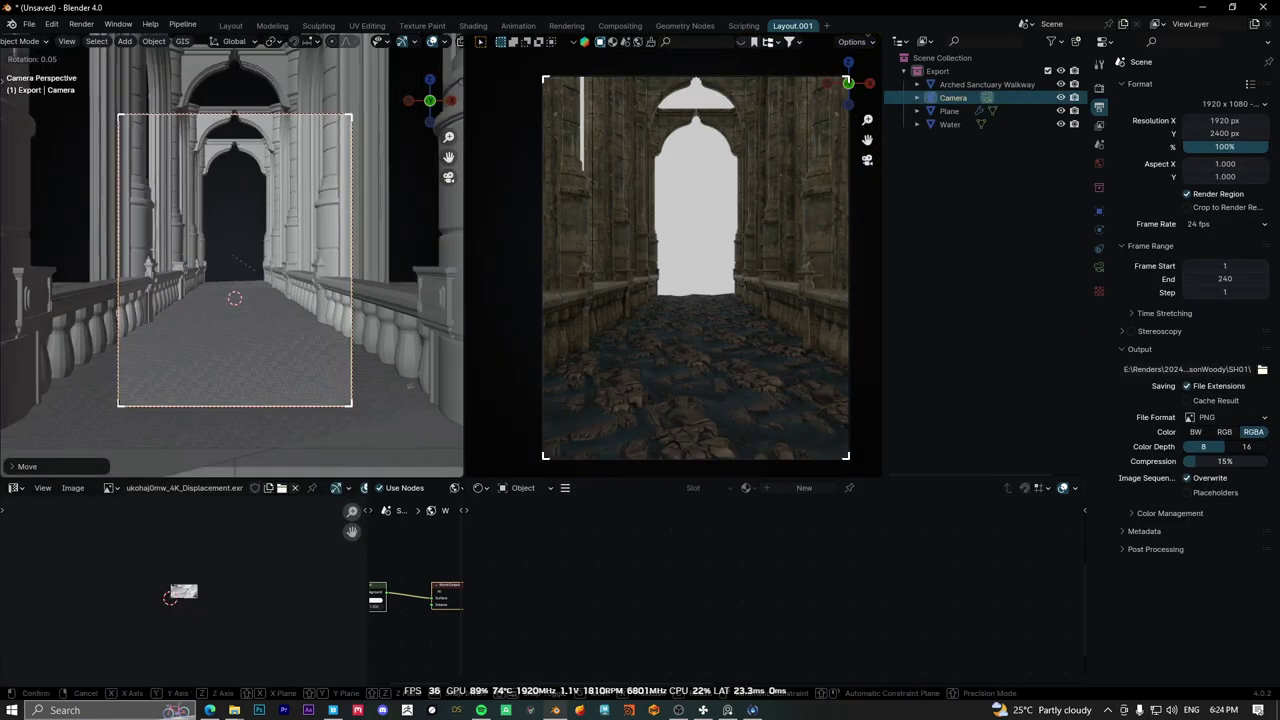
key(x)
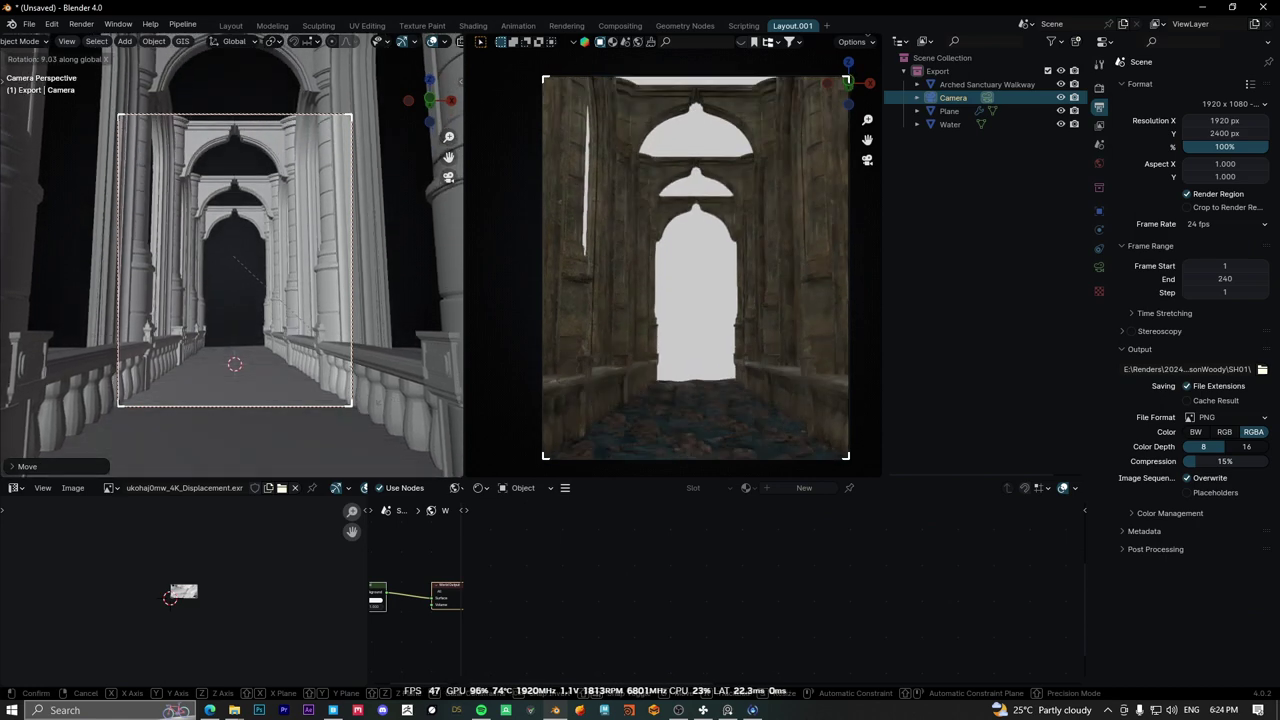
click(385, 402)
Set the camera's focal length to 35 mm and move it vertically along Z.
click(1099, 268)
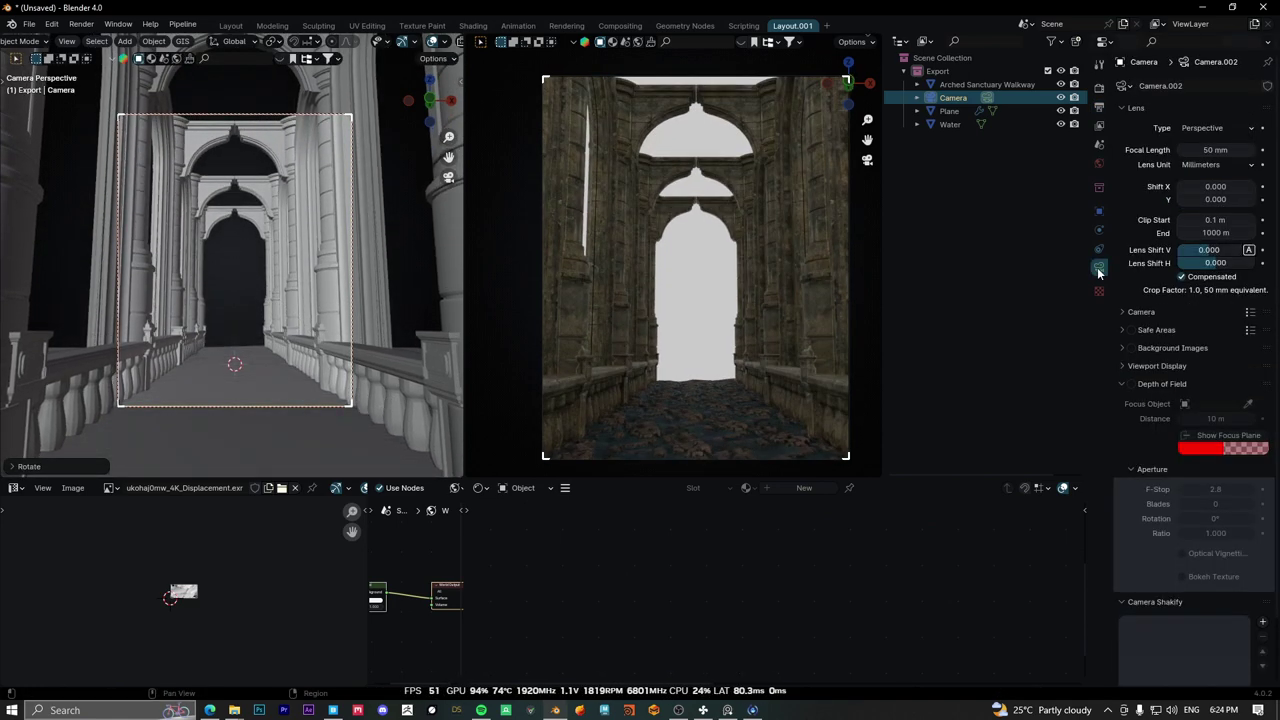
click(1204, 150)
text(35)
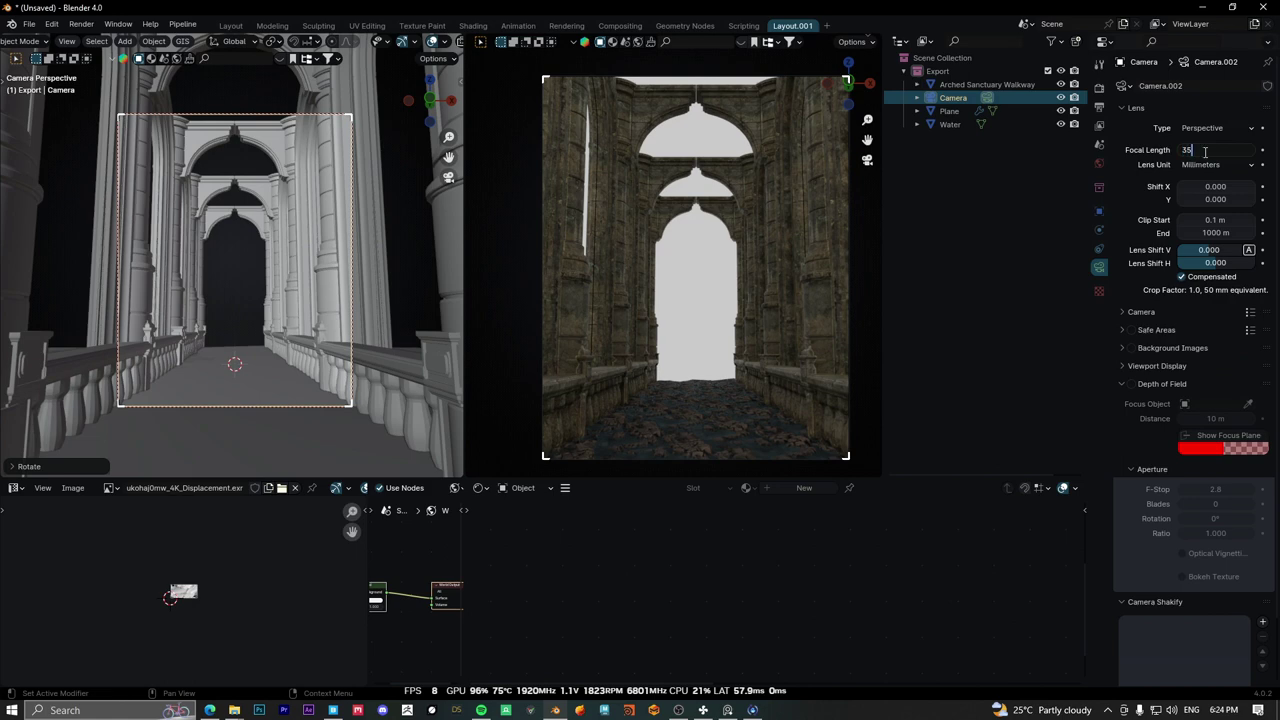
key(Return)
key(g)
key(z)
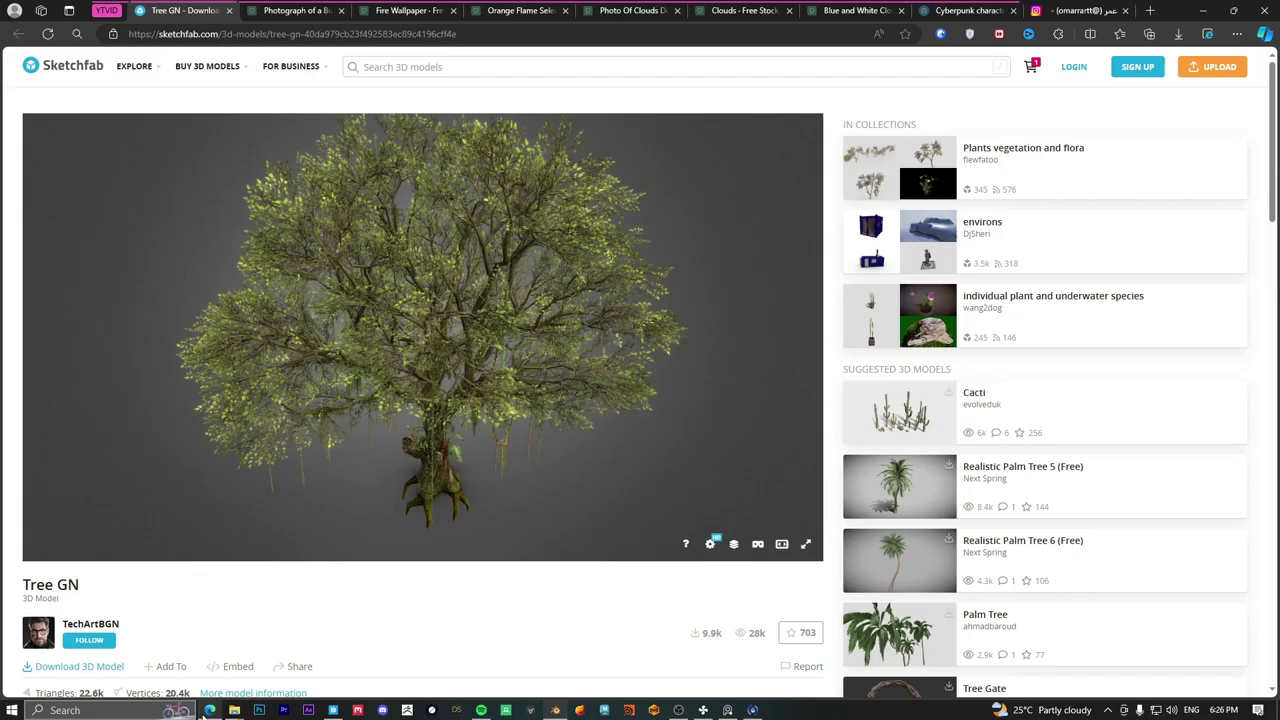
Open the sidebar's Sketchfab panel and choose Import from url.
key(n)
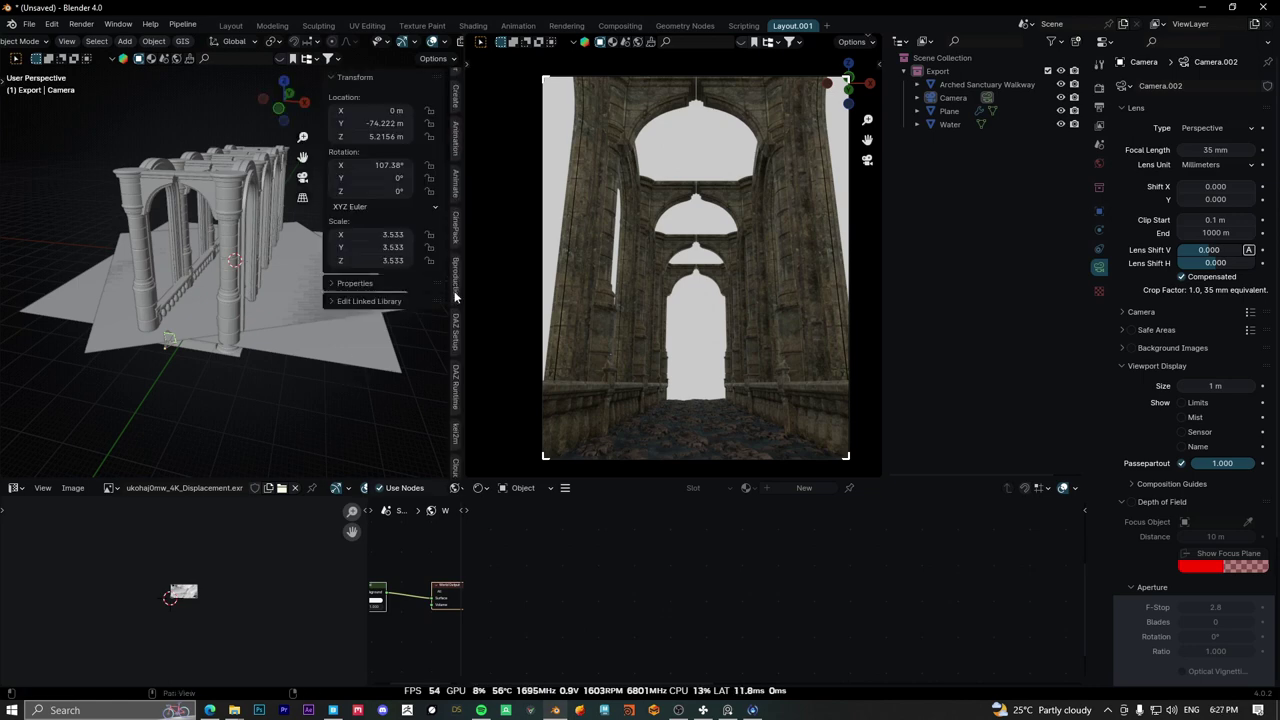
click(456, 172)
click(356, 101)
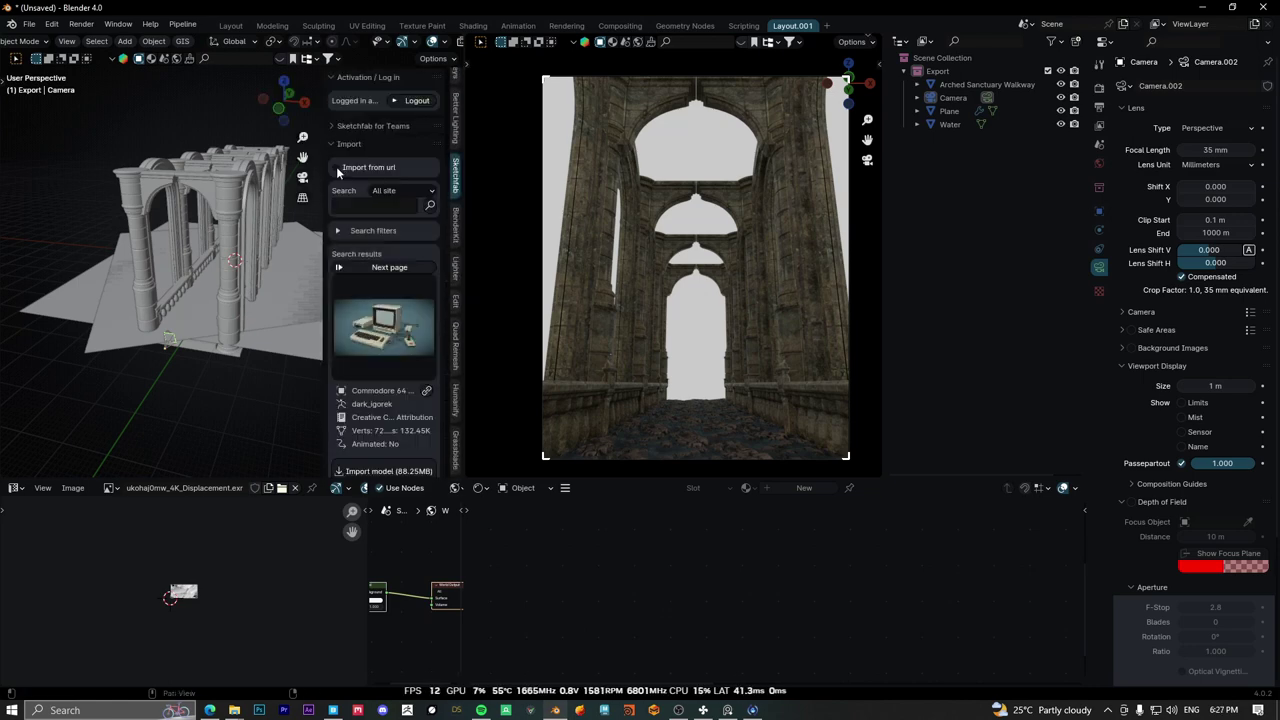
click(337, 167)
Copy the Tree GN page address from the browser and paste it into Blender's Url field.
key(alt+Tab)
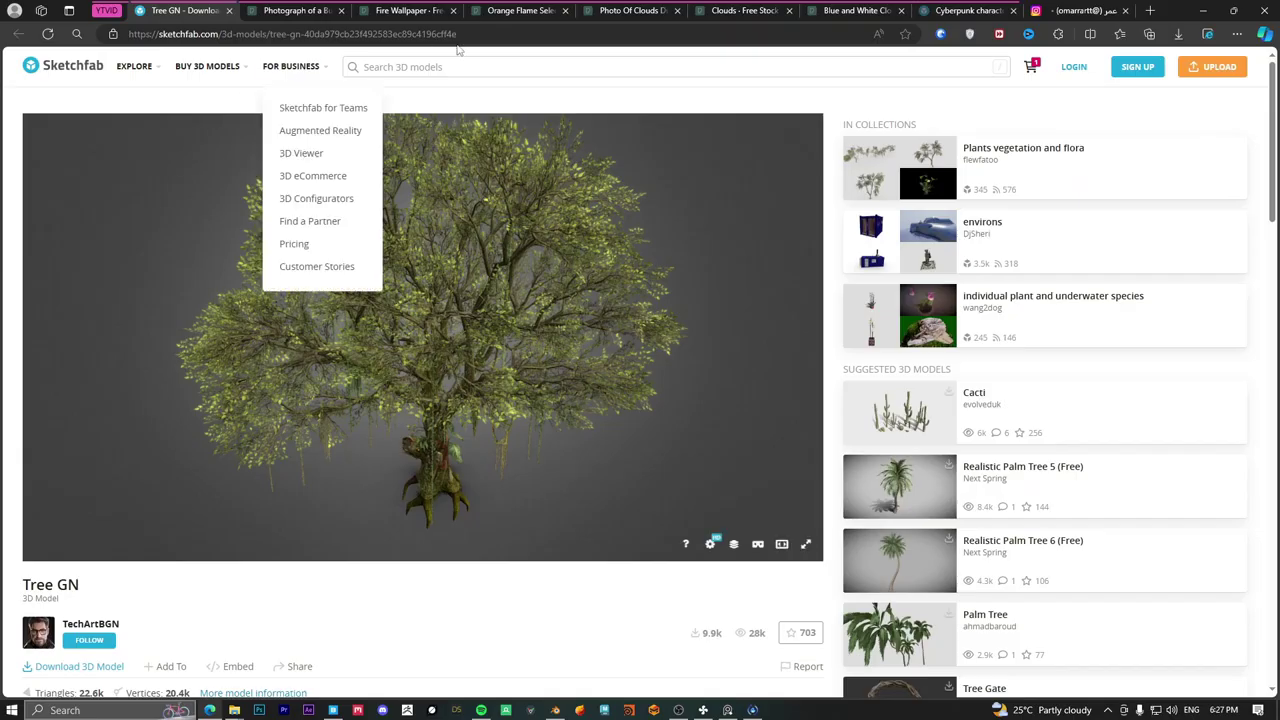
click(478, 34)
key(ctrl+c)
key(alt+Tab)
key(ctrl+v)
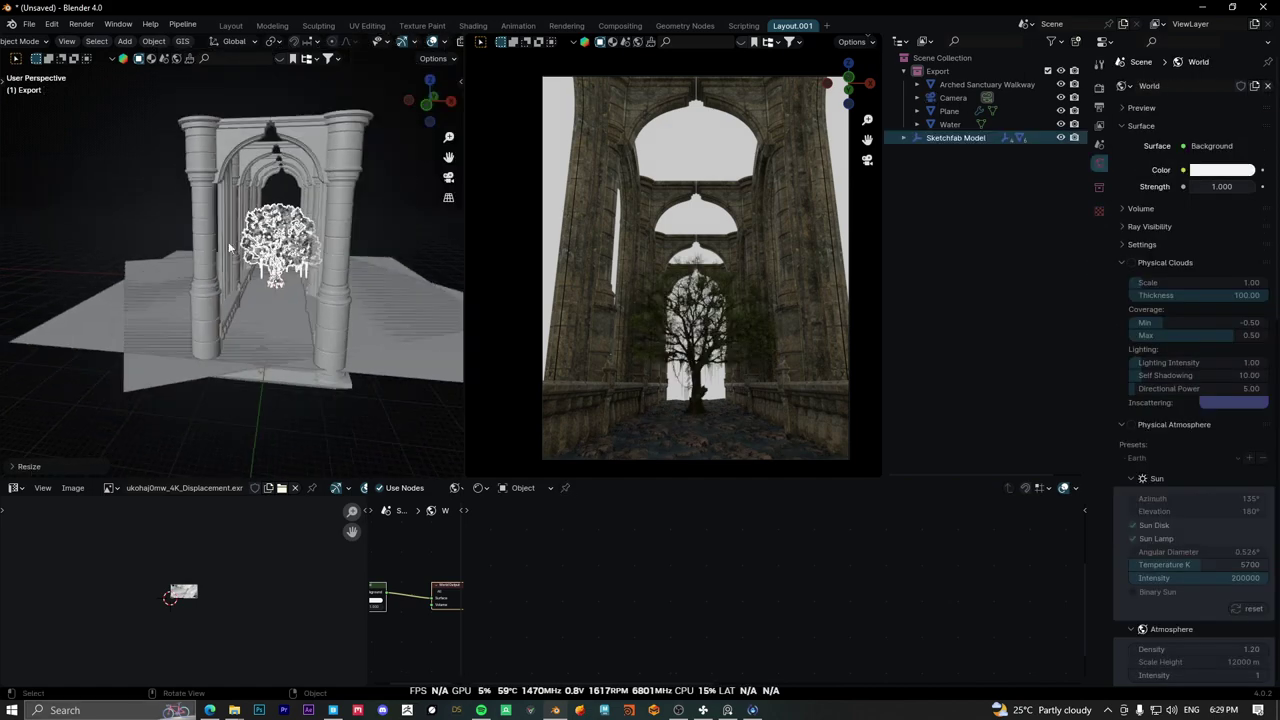
Scale the imported Tree GN model so it stands inside the archway.
middle_drag(120, 290, 260, 290)
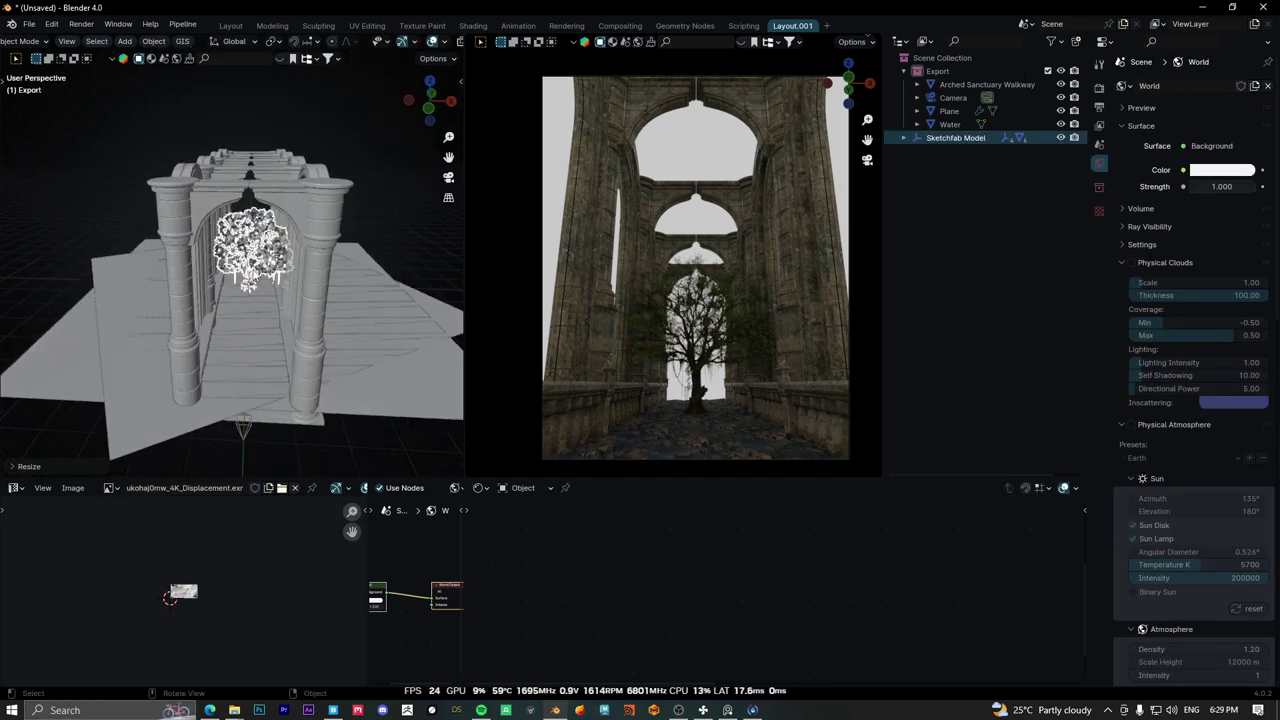
scroll(250, 290, up, 5)
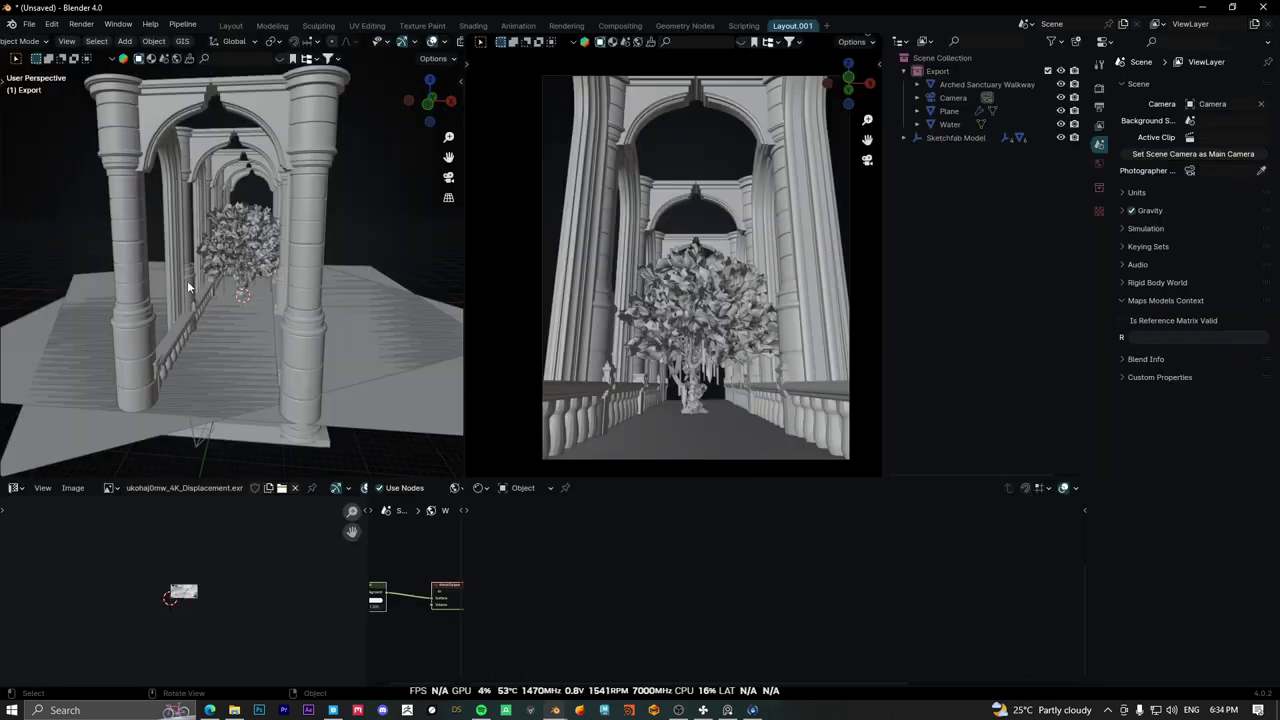
key(shift+a)
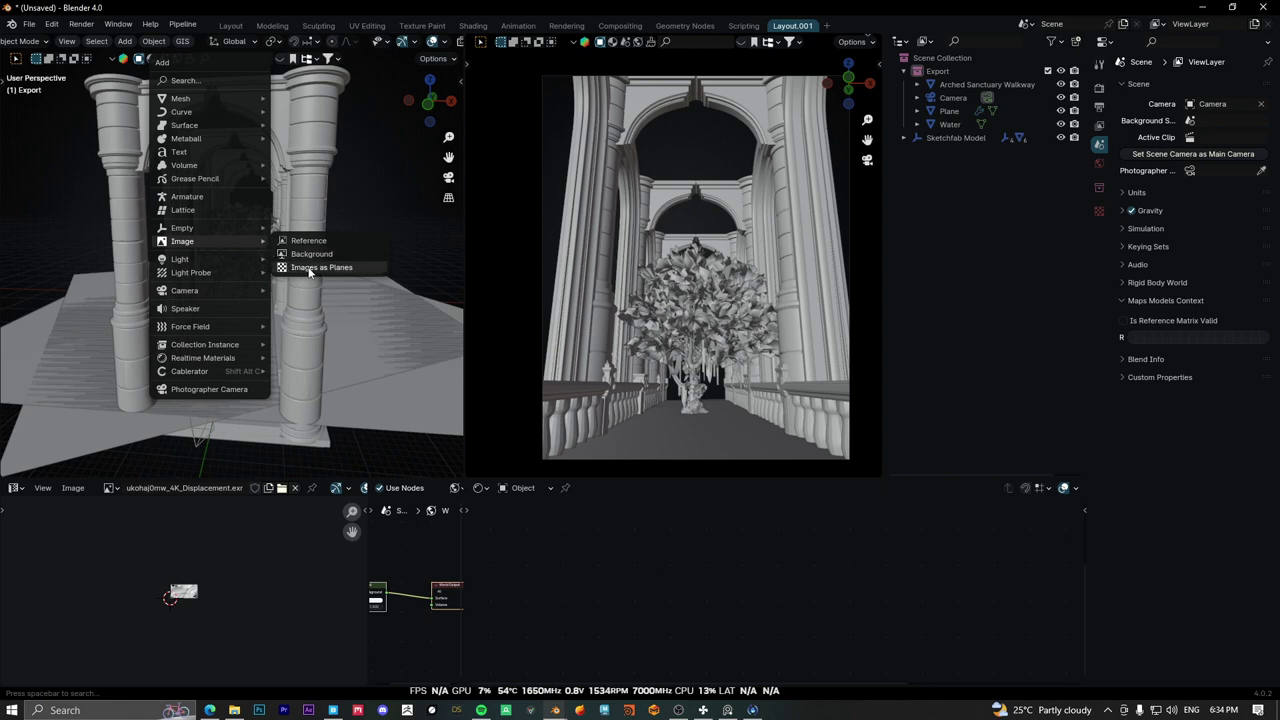
Search the Preferences add-ons list for 'photographer' to check the add-on.
click(53, 24)
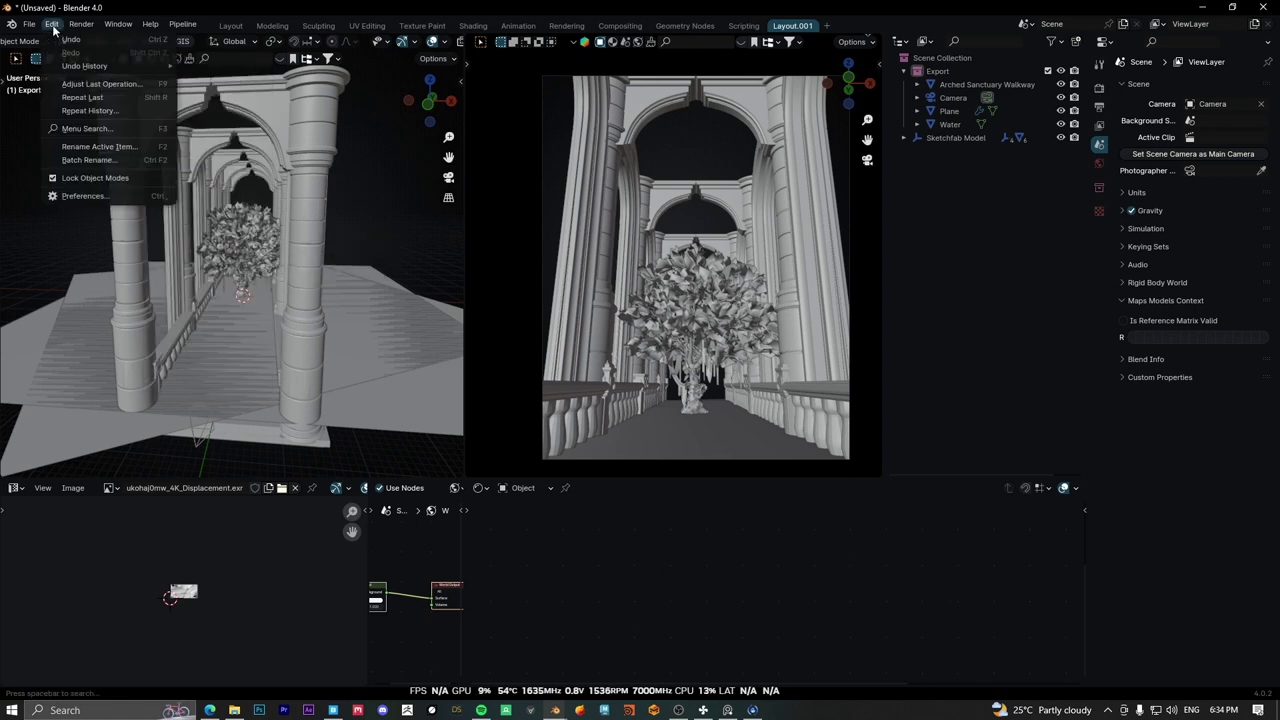
click(85, 197)
click(51, 149)
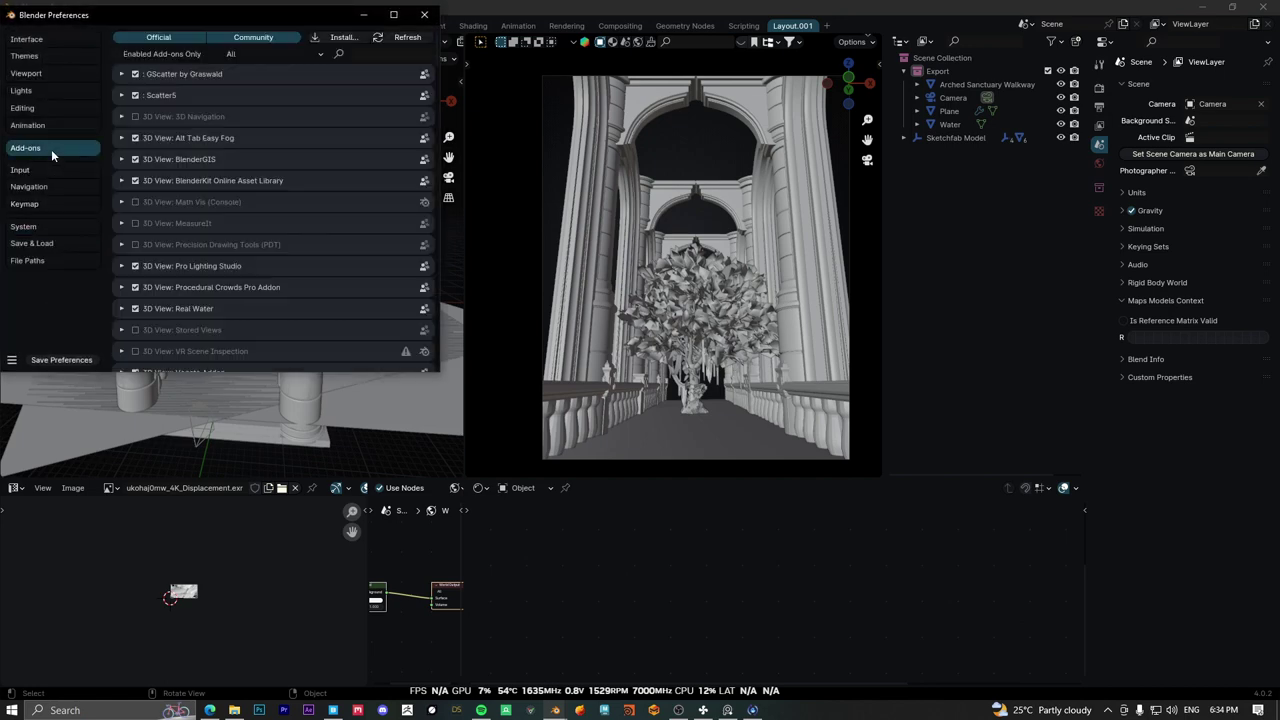
text(photographer)
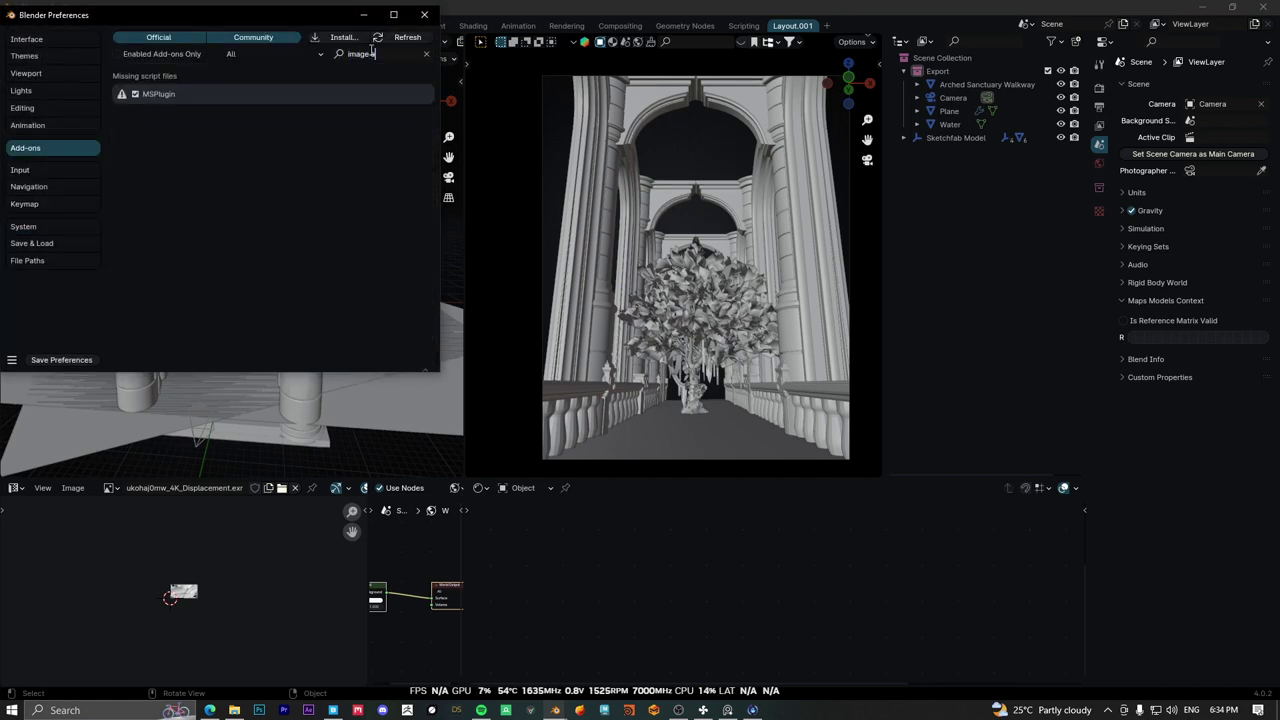
click(424, 14)
Import the fire picture with Images as Planes.
key(shift+a)
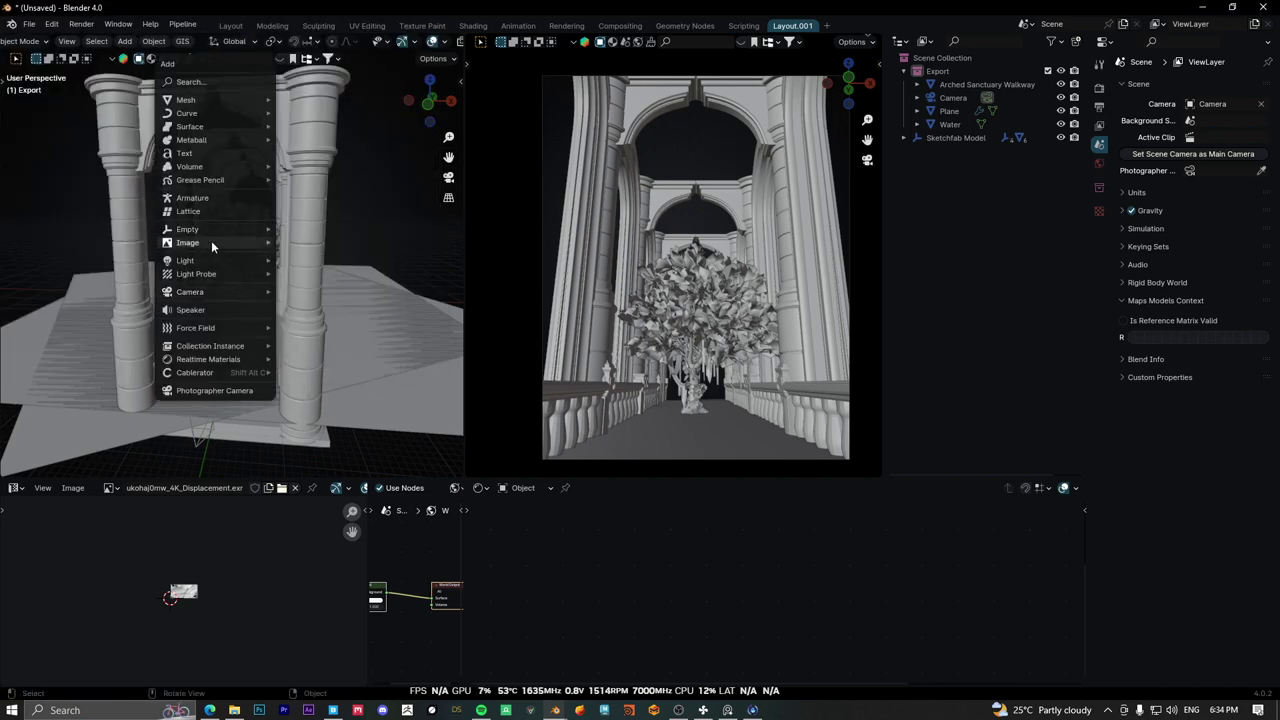
mouse_move(188, 243)
click(307, 271)
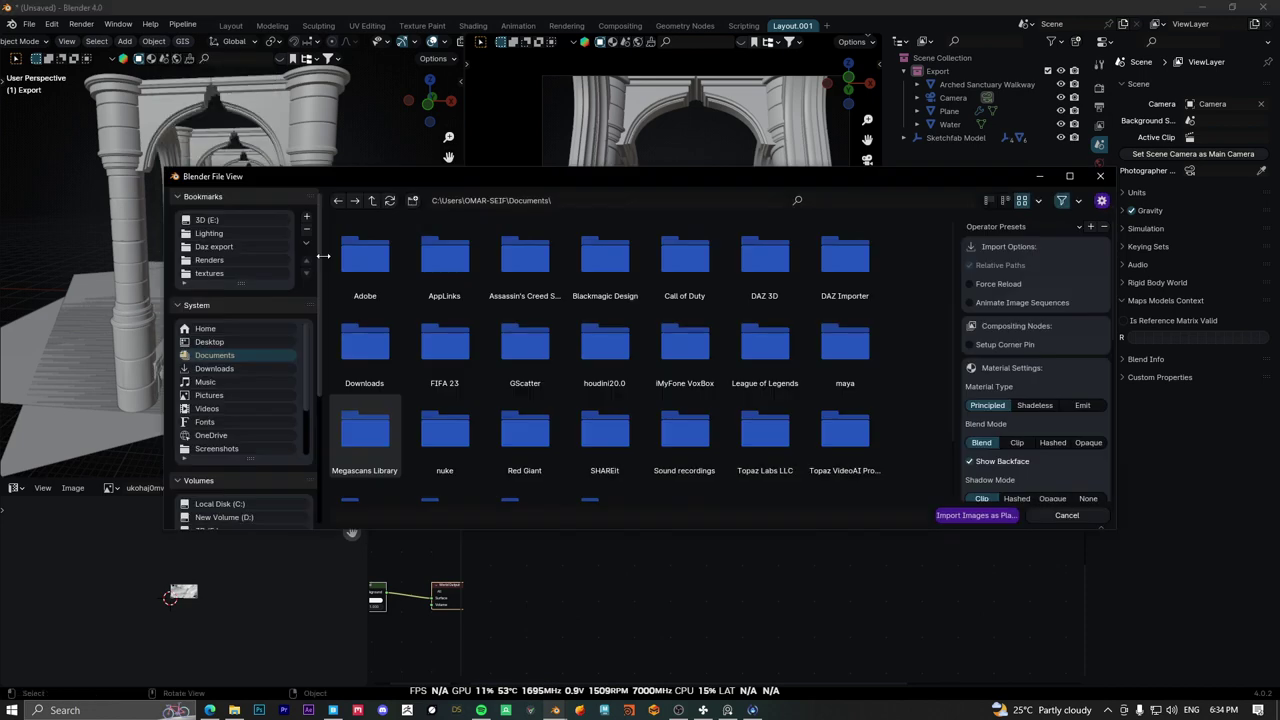
key(Return)
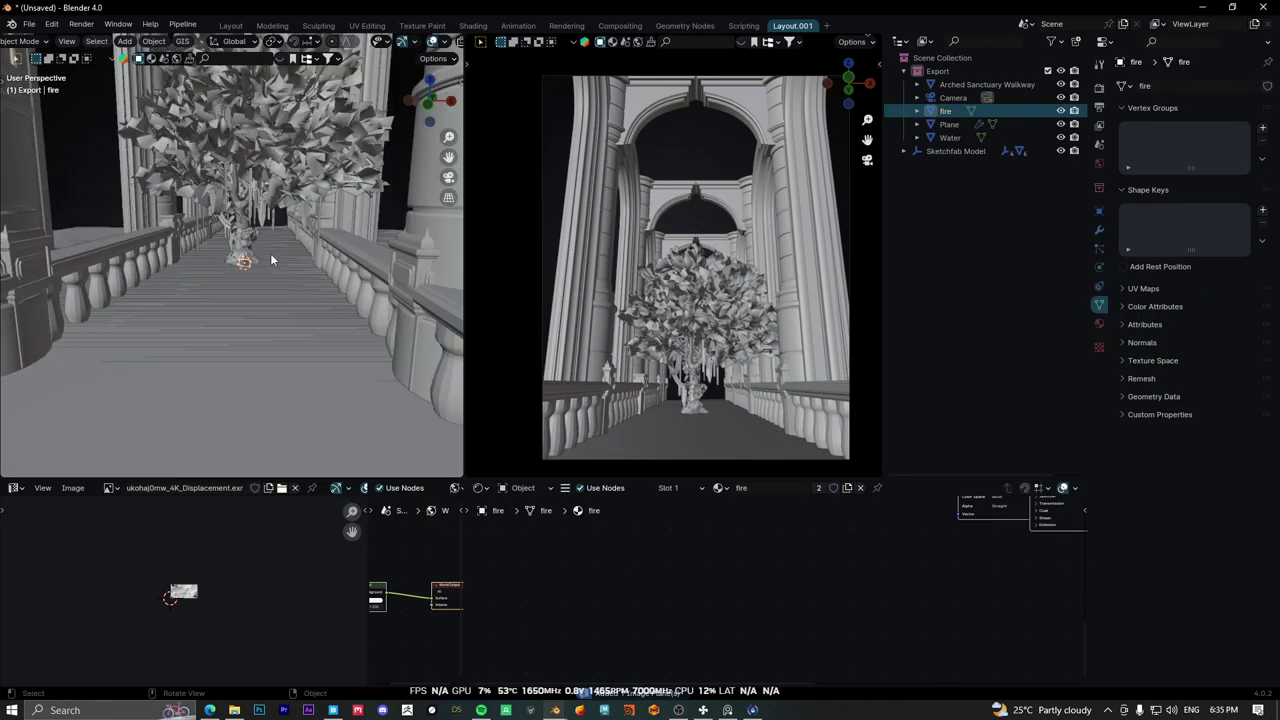
Rotate and enlarge the fire plane behind the tree, then set its hue to 0.000.
key(s)
click(249, 257)
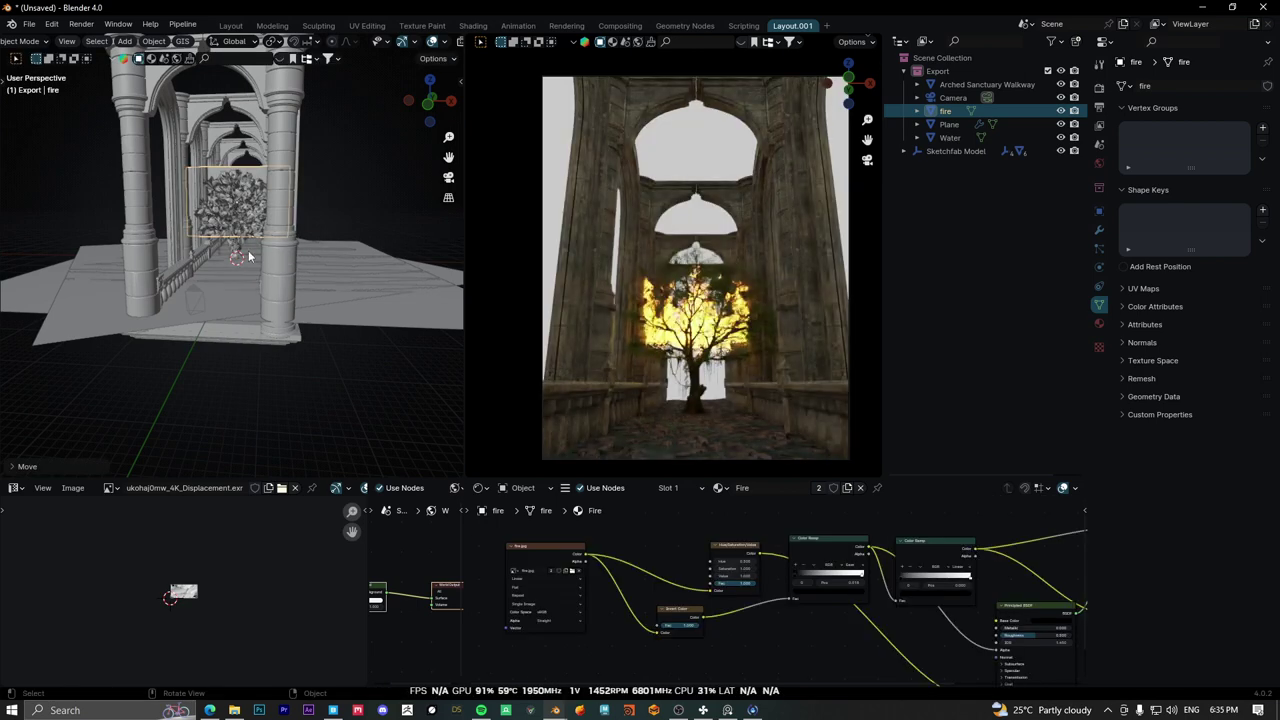
key(KP_0)
scroll(251, 260, up, 4)
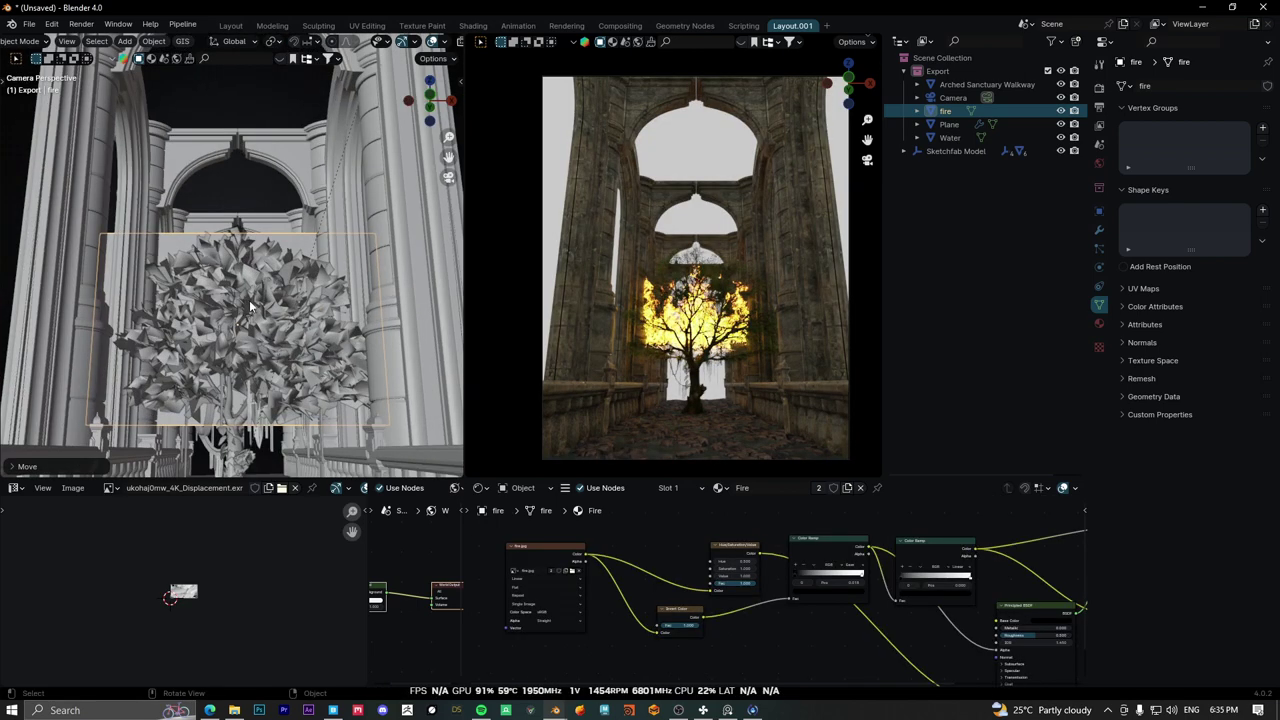
key(r)
click(321, 392)
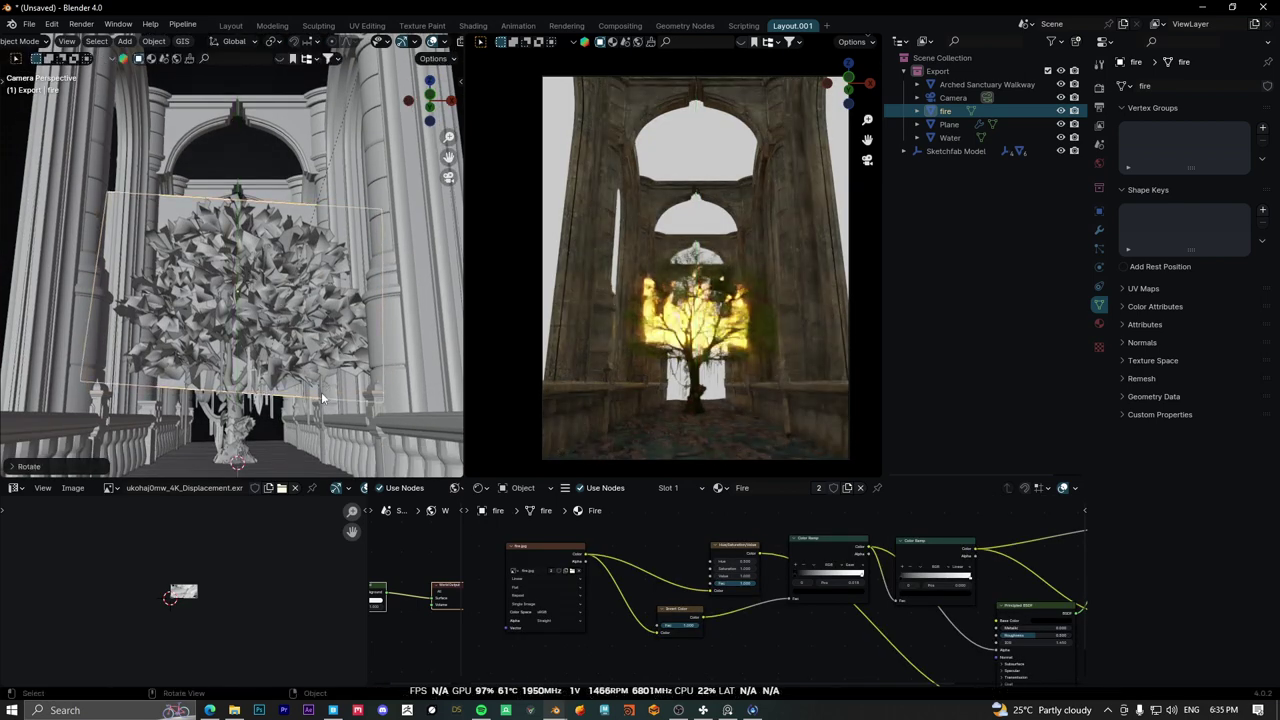
key(s)
click(307, 388)
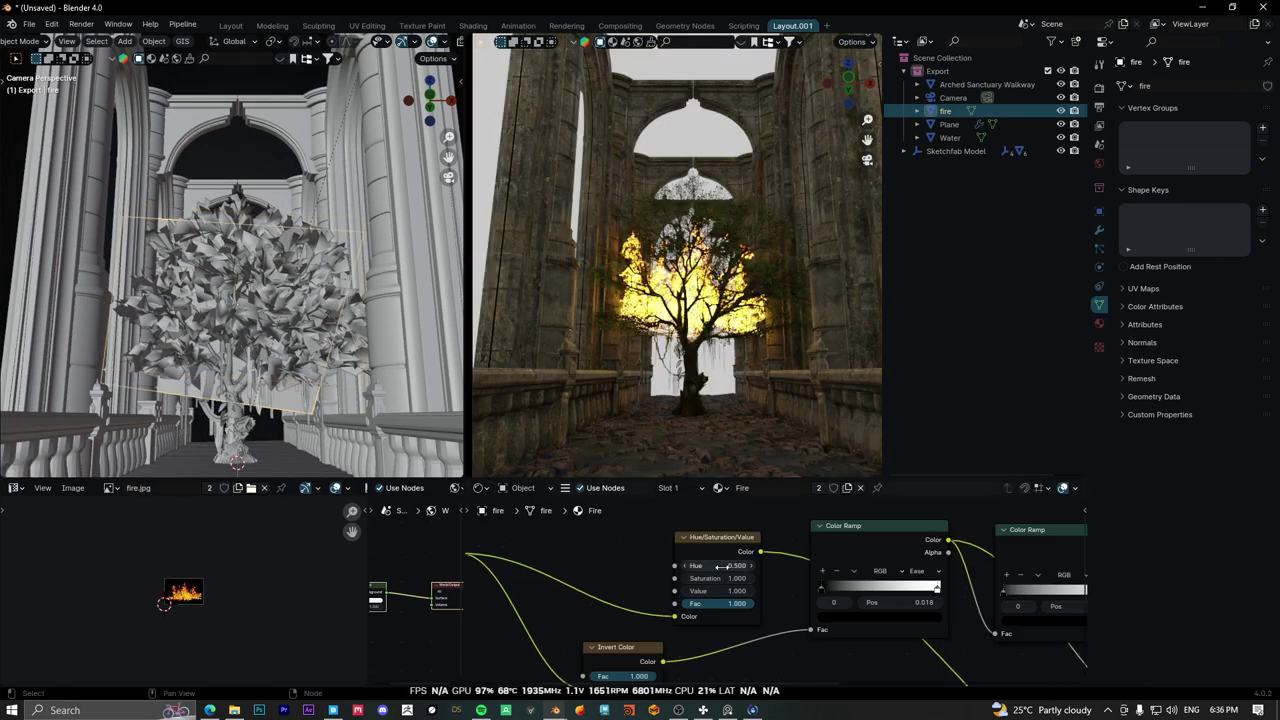
drag(718, 566, 680, 566)
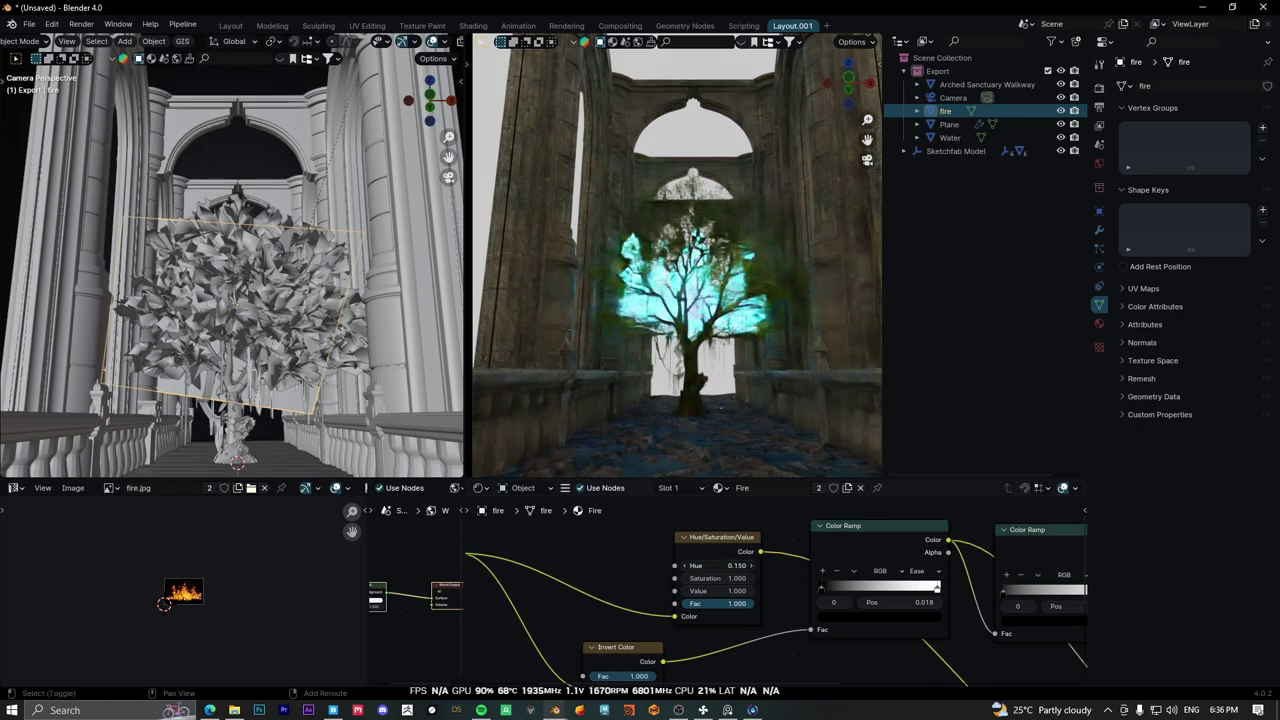
key(BackSpace)
Open the Cyberpunk character's Sketchfab page in the browser, then show Blender's Sketchfab side panel.
click(210, 710)
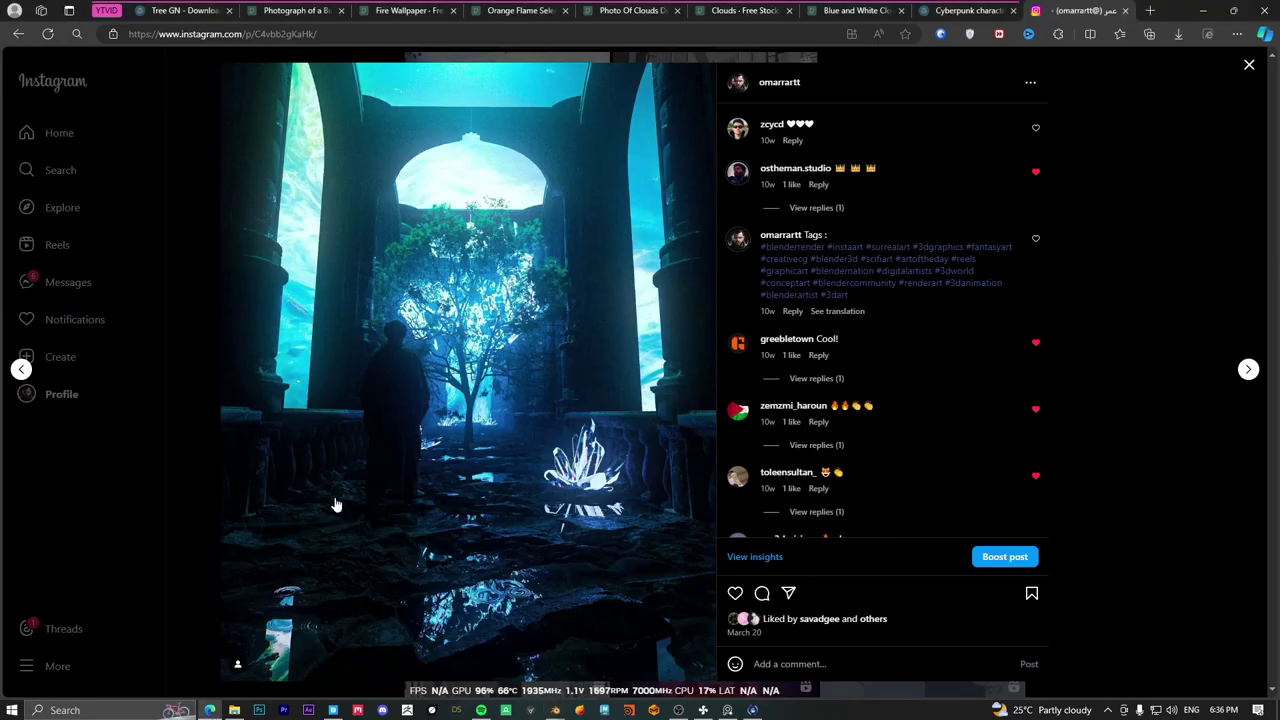
click(927, 10)
click(210, 710)
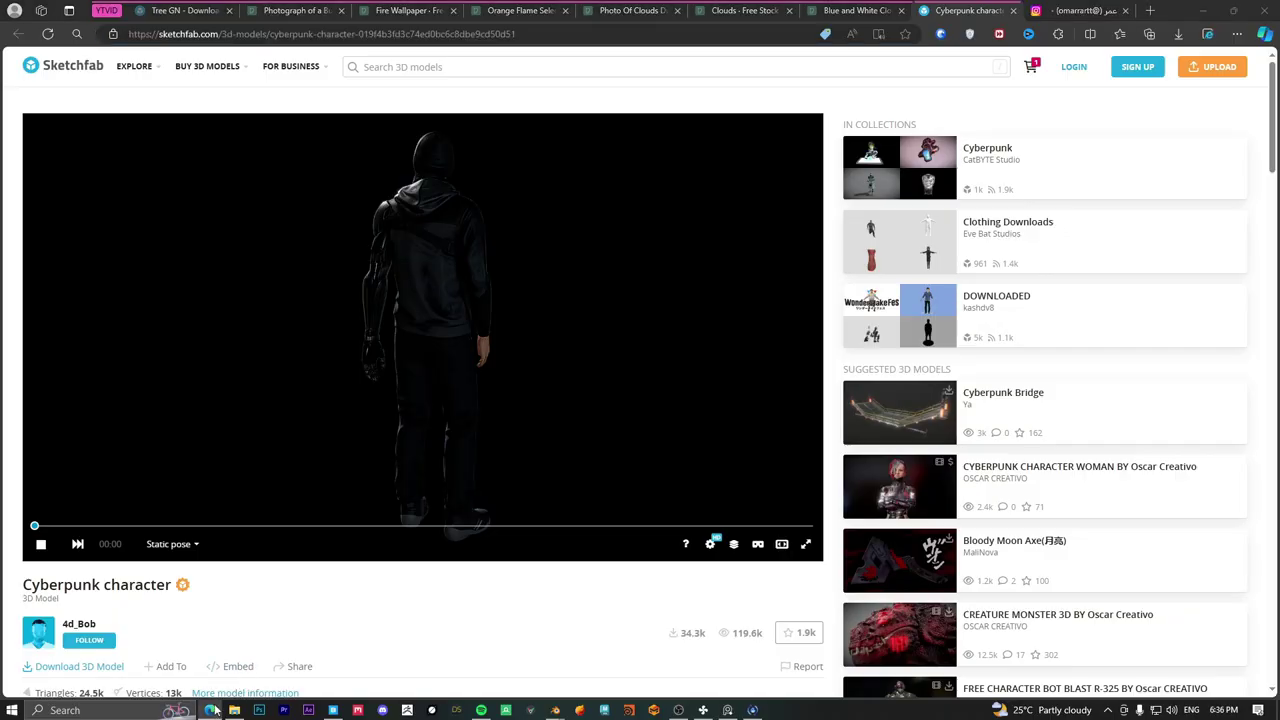
key(n)
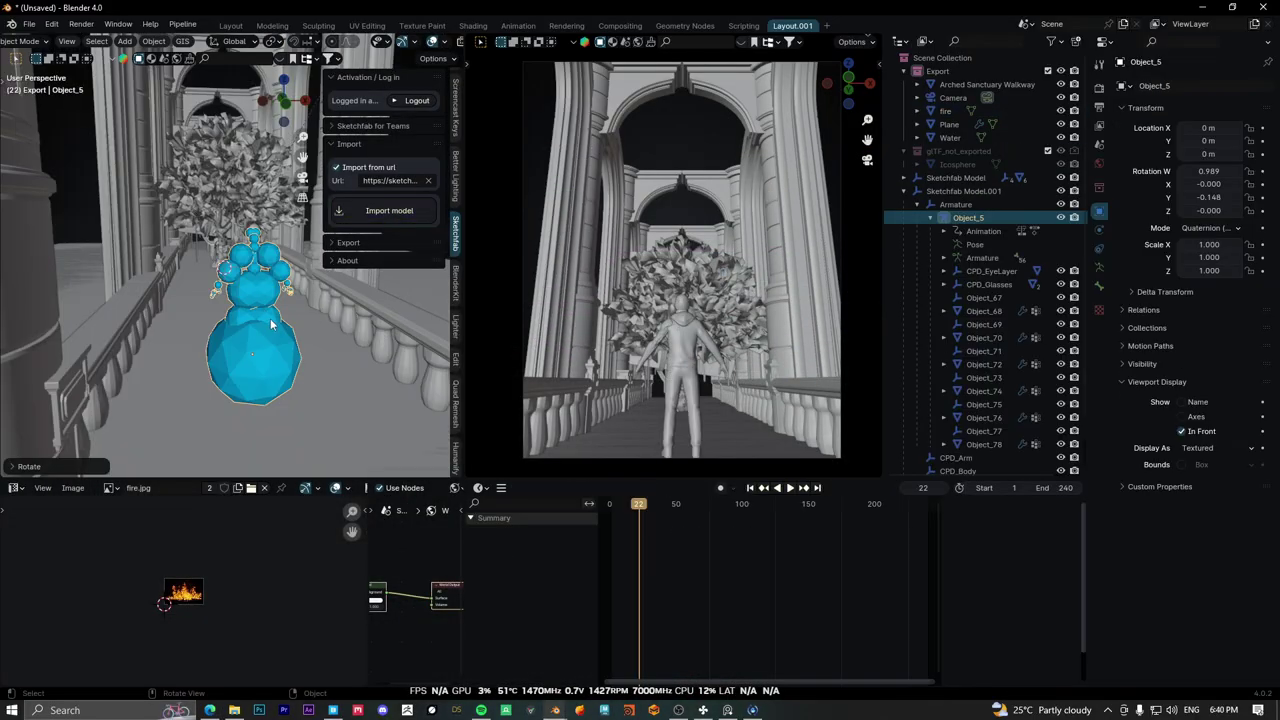
Move the Cyberpunk character onto the walkway and rotate it about Z to face the tree.
key(n)
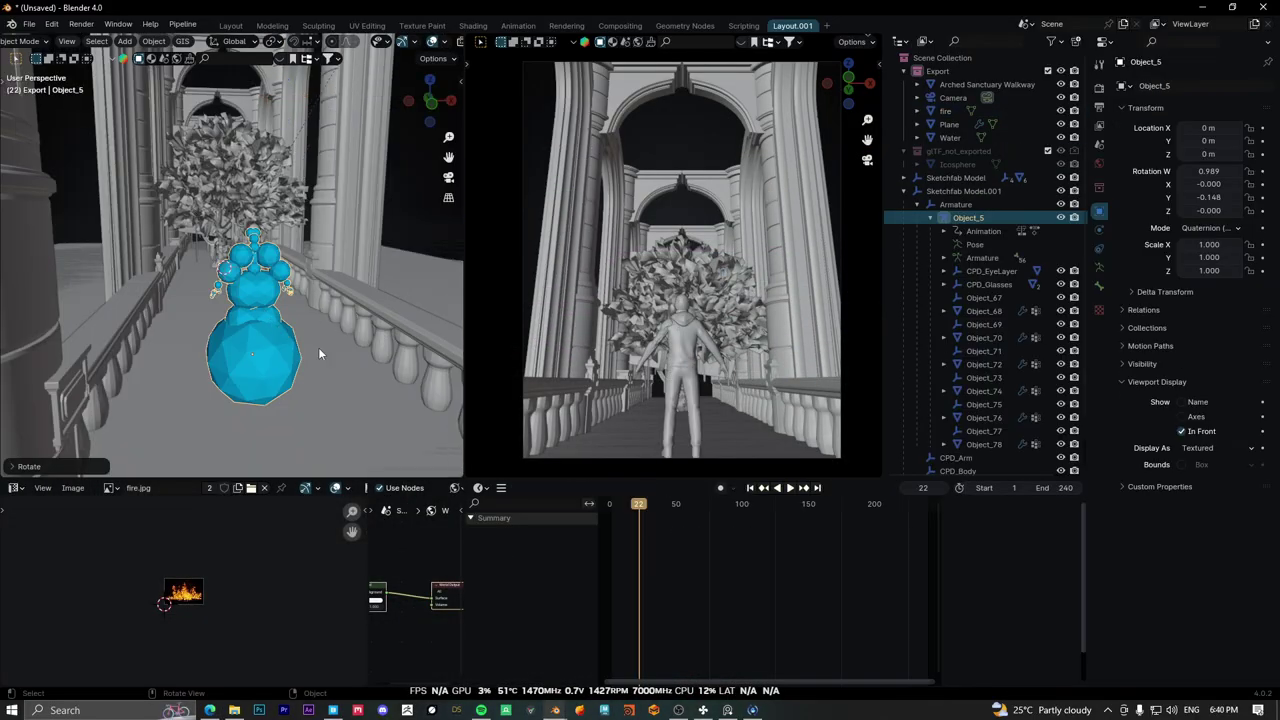
key(g)
click(342, 385)
key(r)
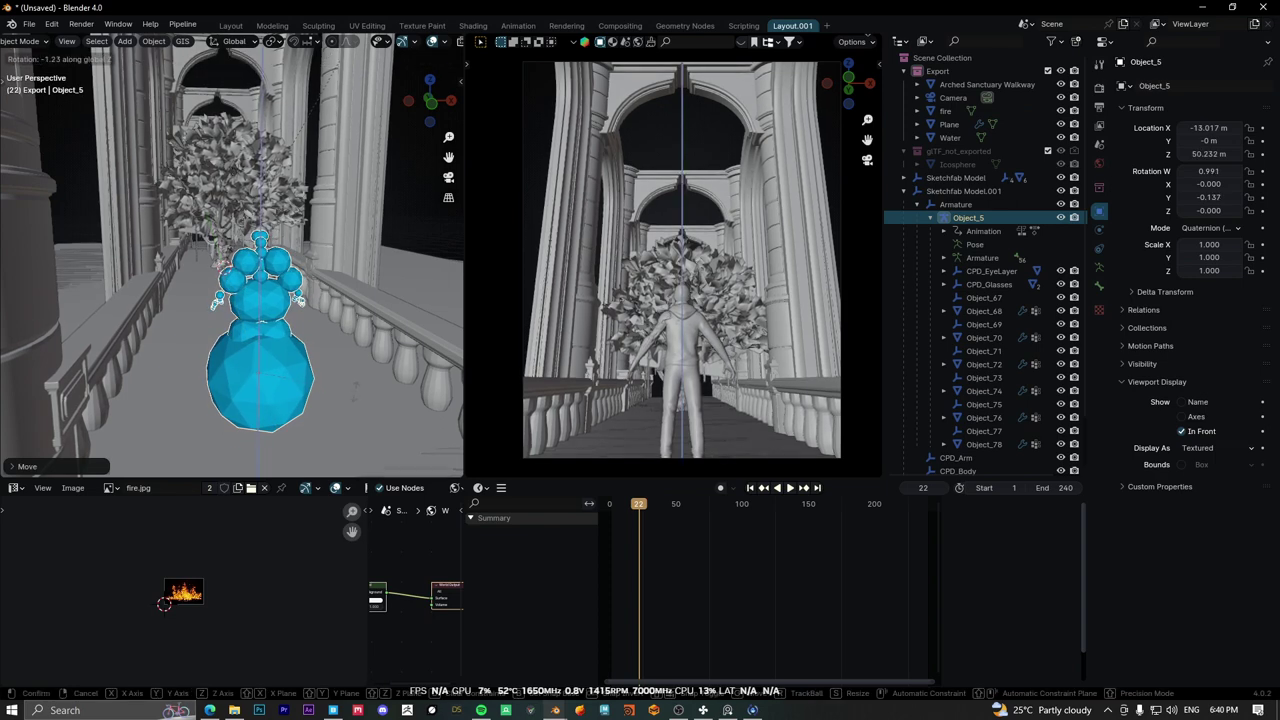
key(z)
key(Return)
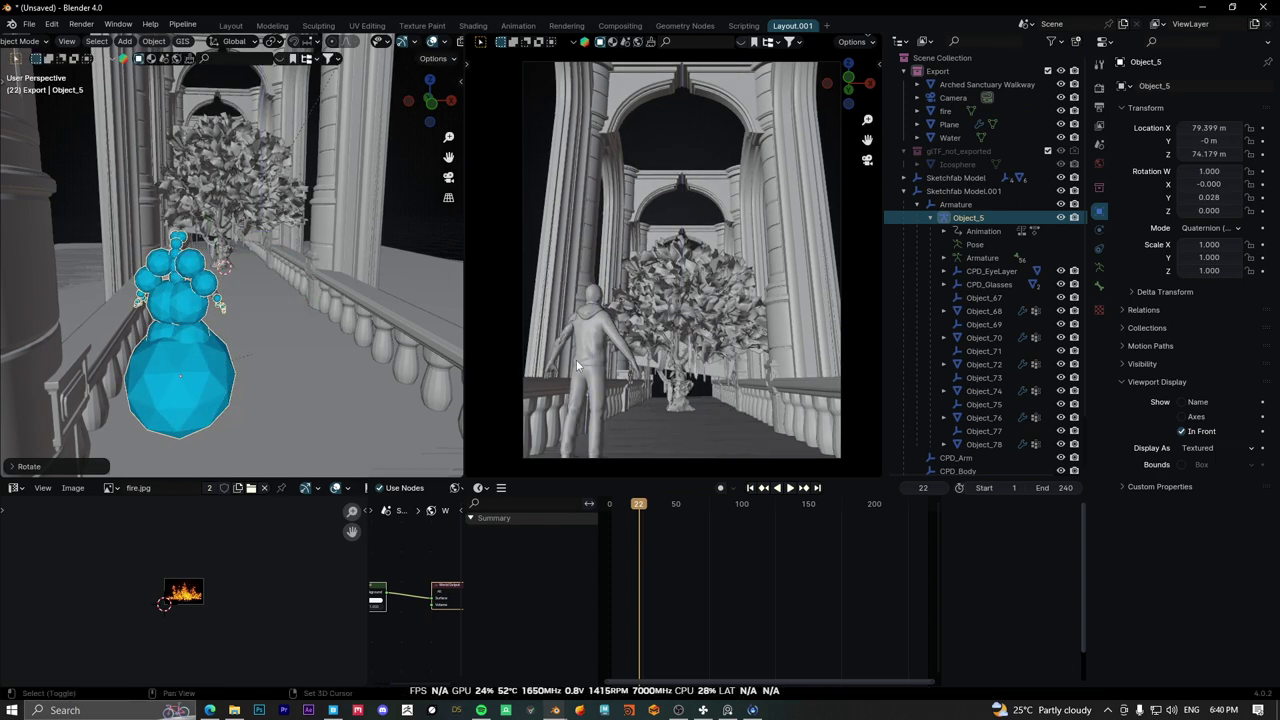
Switch the timeline to a World shader editor and delete the Background node.
click(455, 491)
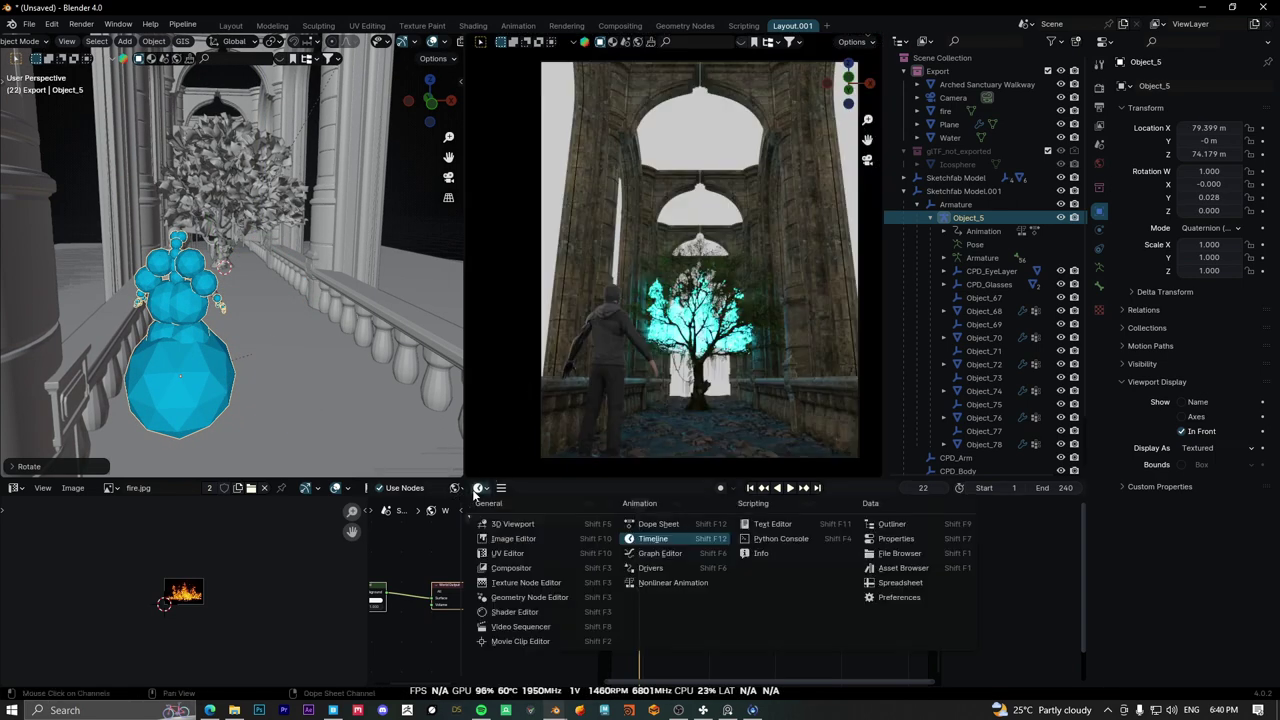
click(495, 610)
click(524, 490)
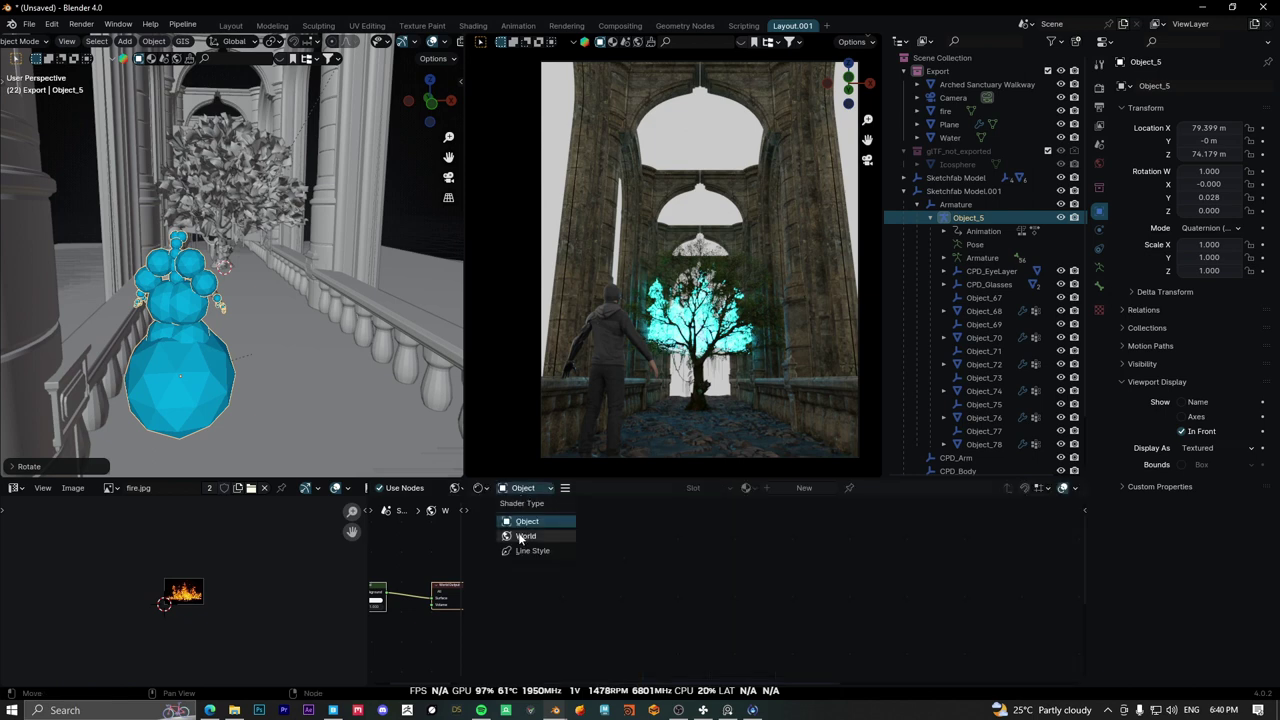
click(521, 537)
key(Home)
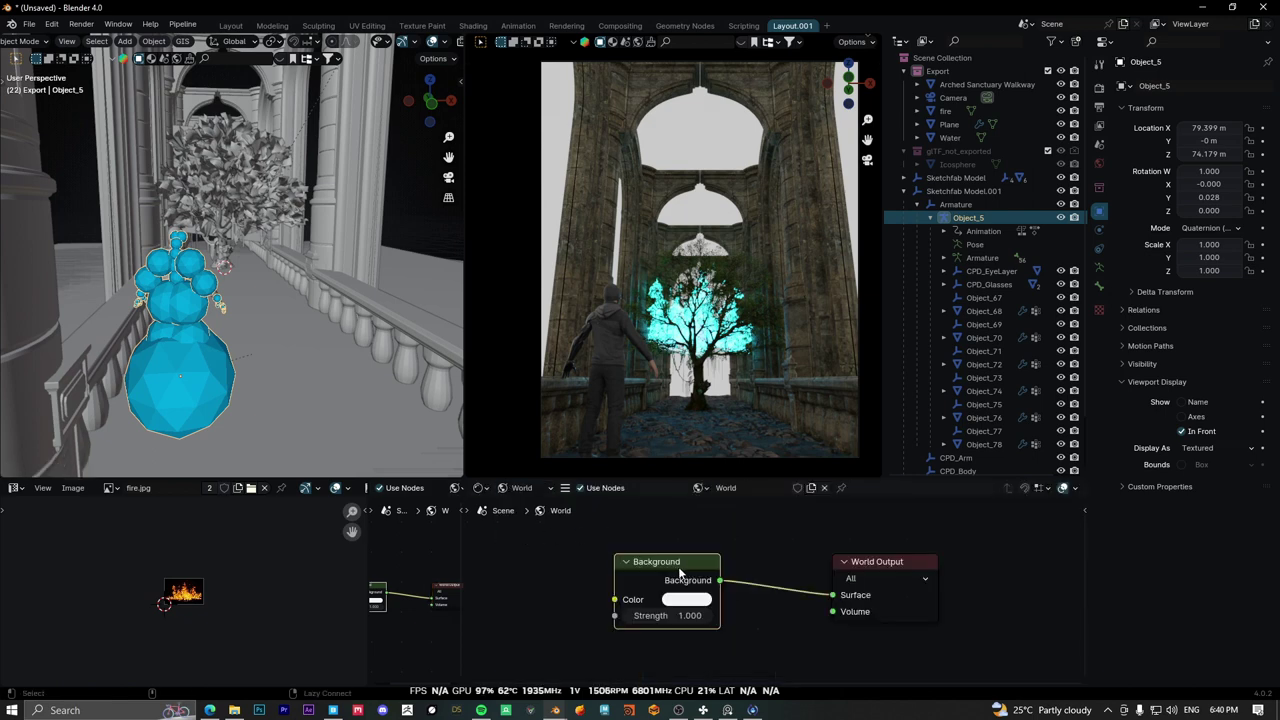
key(Delete)
scroll(245, 301, down, 5)
Import the blue cloudy sky photo as an Emit image plane and scale it up.
key(shift+a)
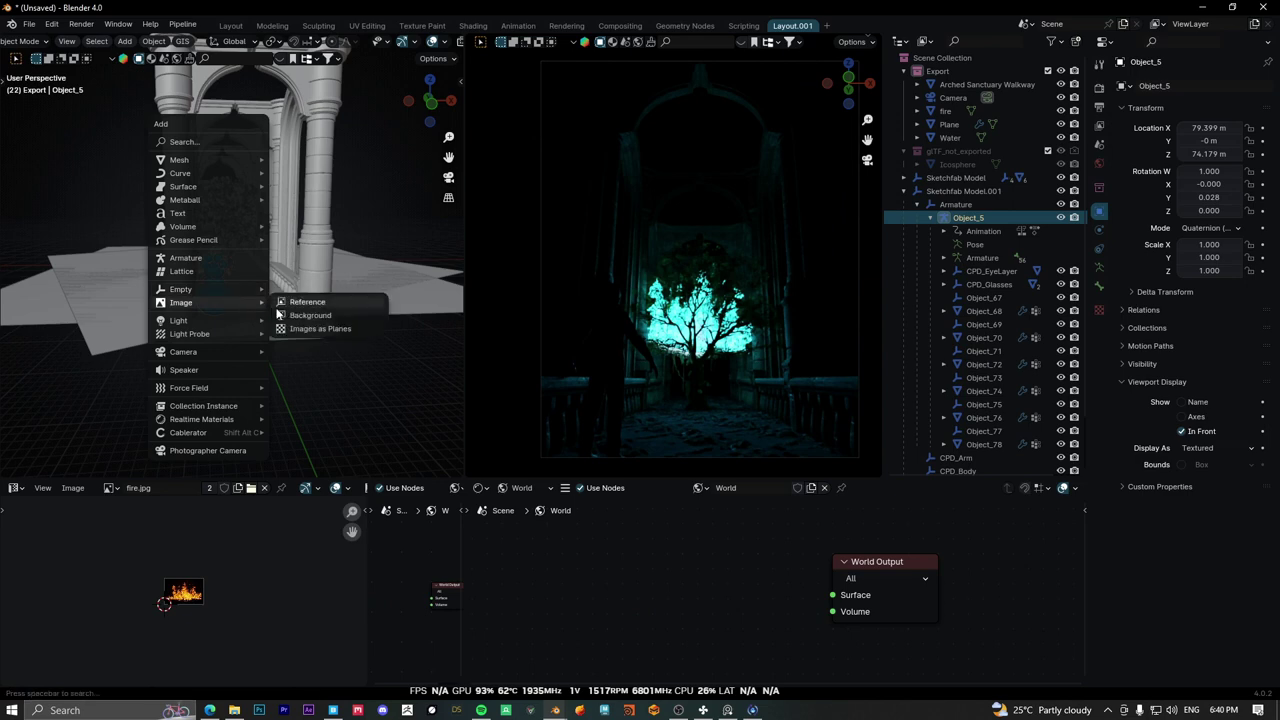
click(310, 328)
scroll(316, 374, down, 5)
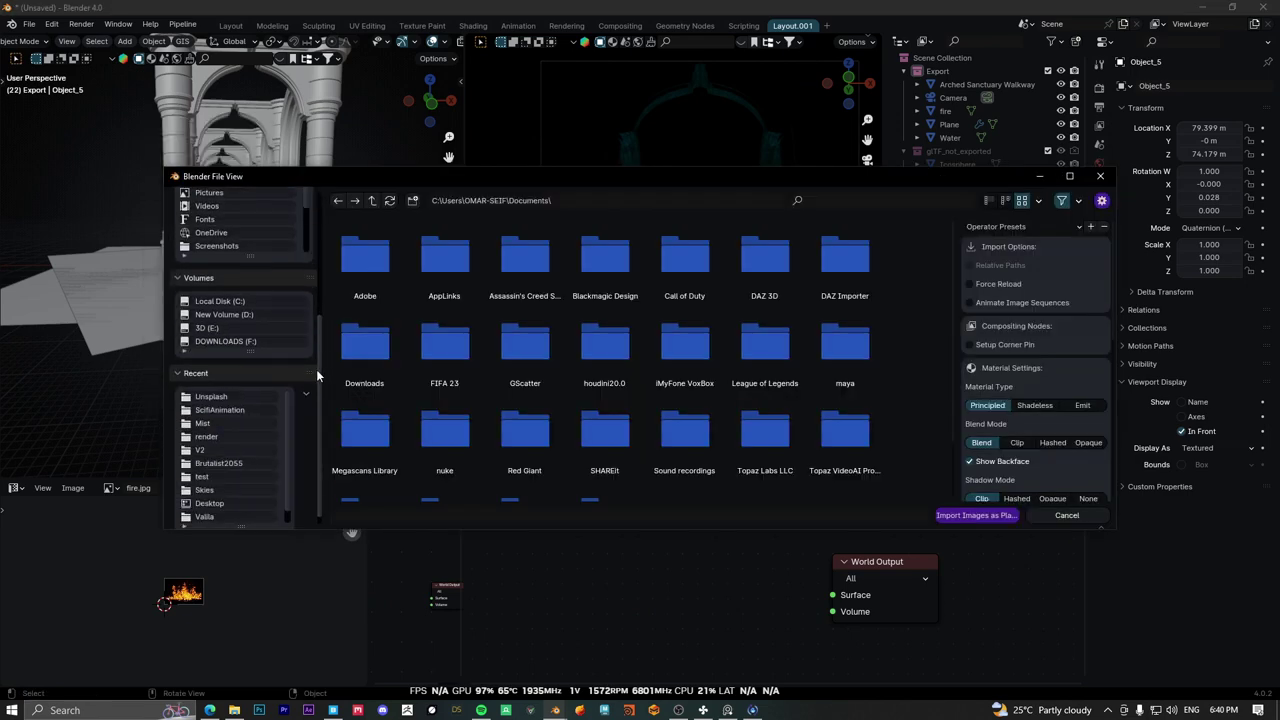
click(204, 490)
click(447, 254)
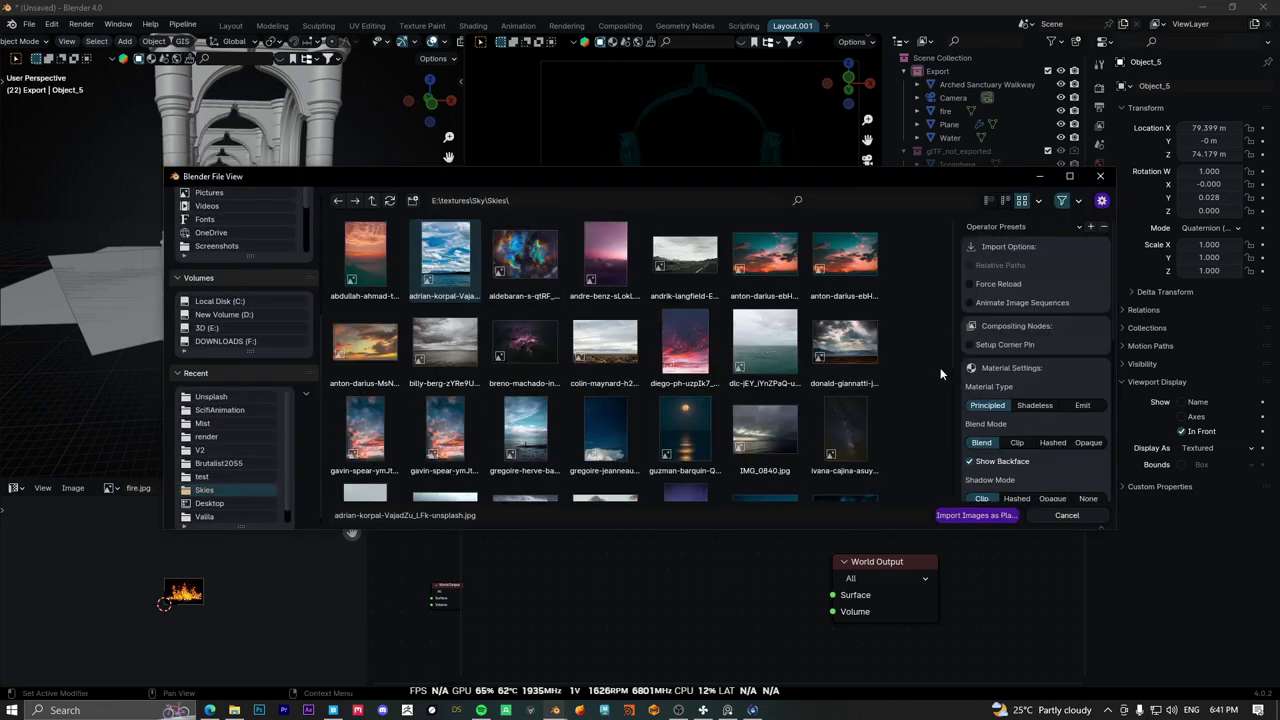
click(1081, 405)
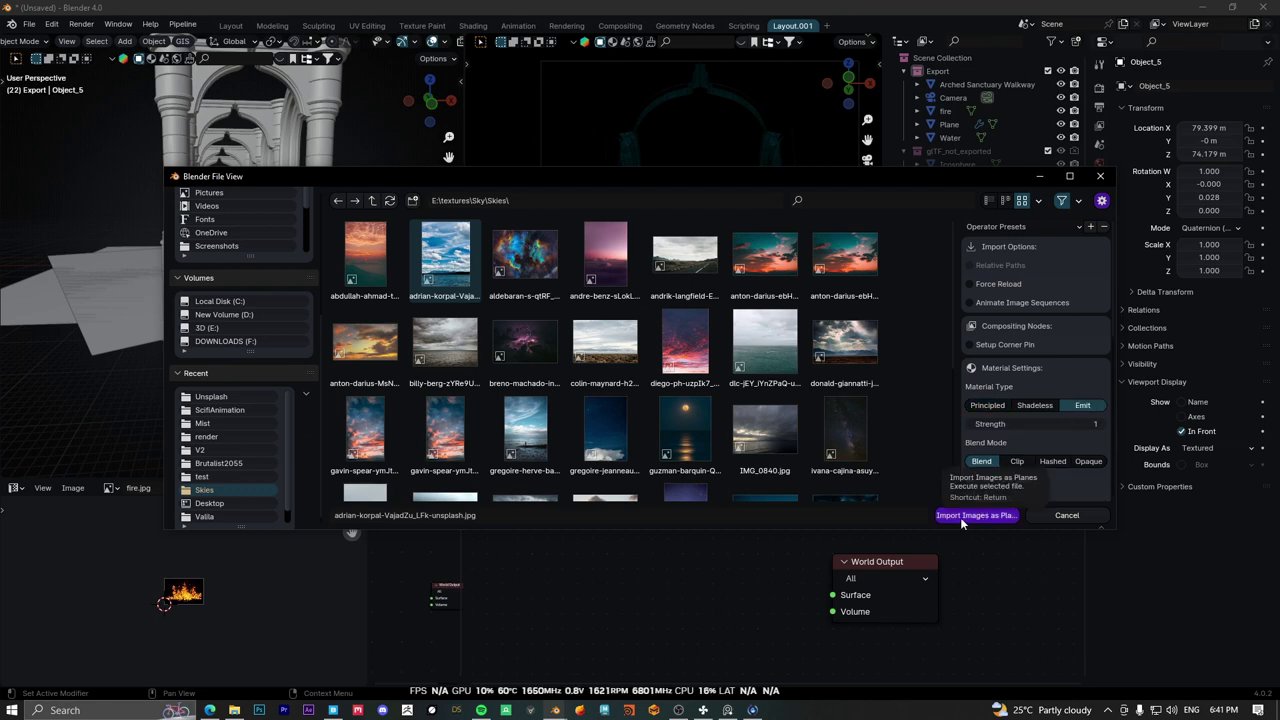
click(960, 517)
key(s)
click(254, 261)
scroll(254, 261, down, 5)
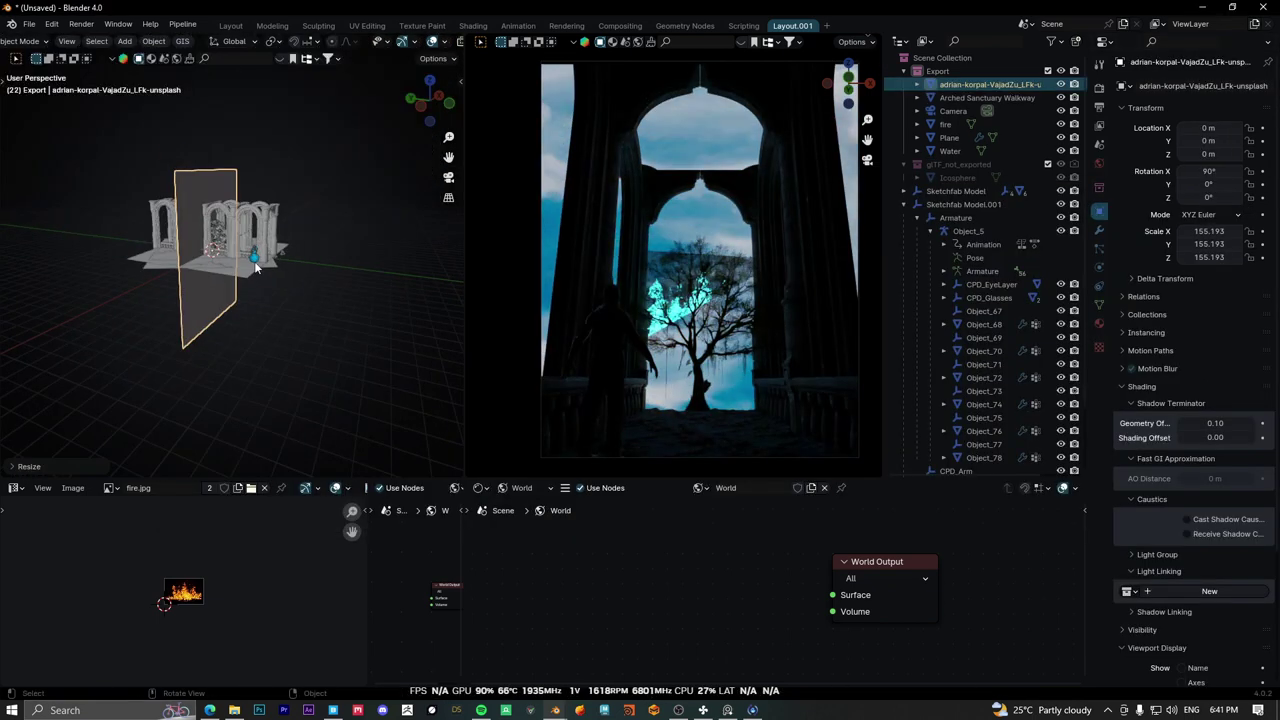
Set the sky plane material's Emission Strength to 5.
click(511, 490)
click(524, 521)
scroll(700, 600, down, 2)
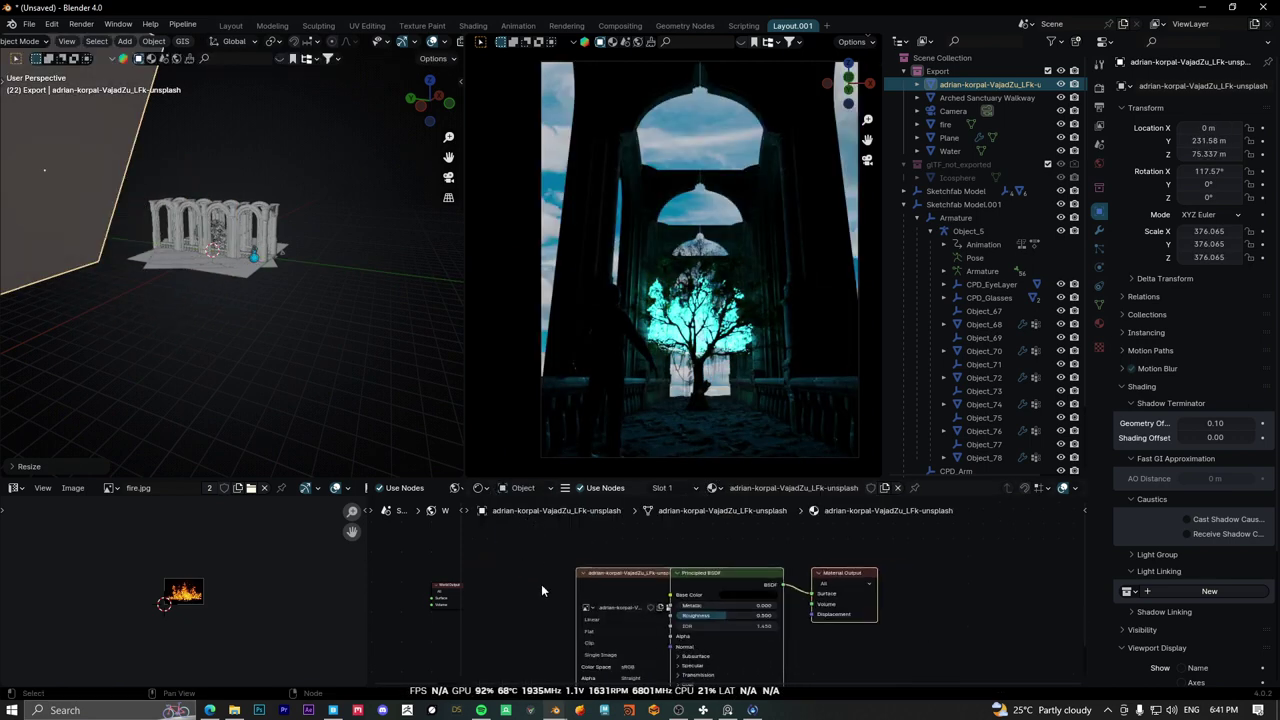
scroll(730, 623, up, 3)
text(5)
key(Return)
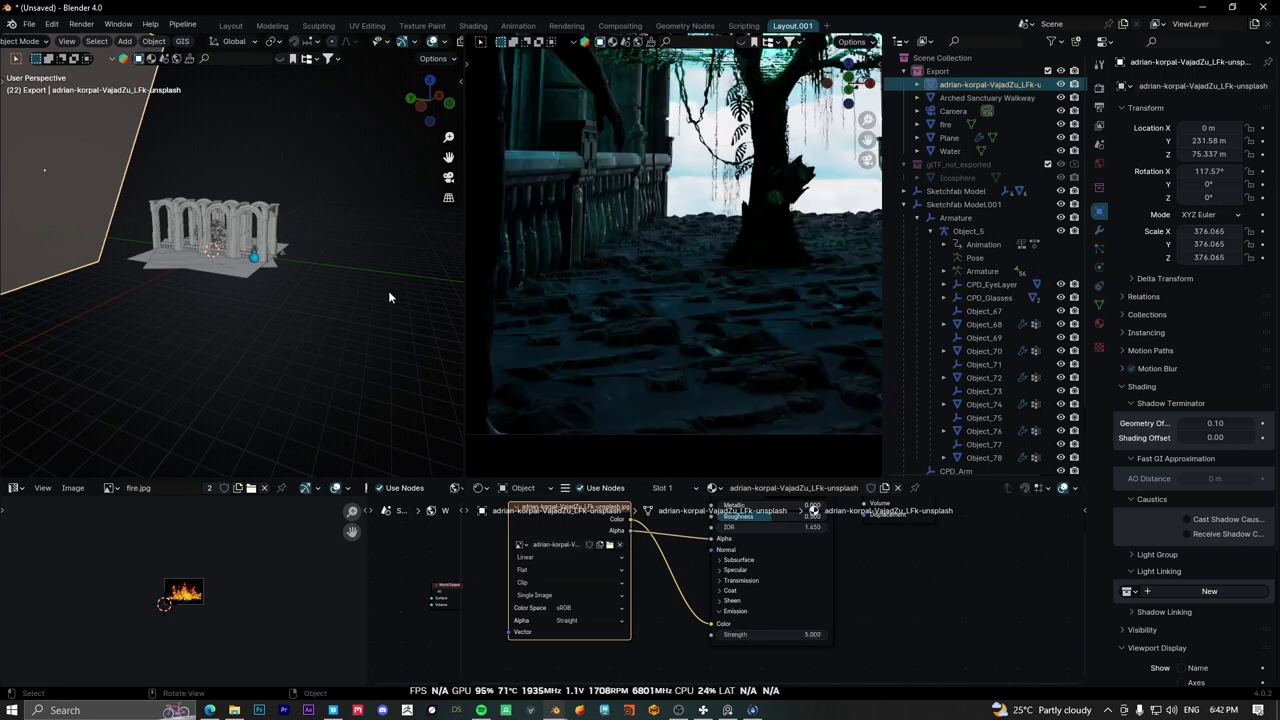
Select the Water object and lift it slightly.
click(245, 280)
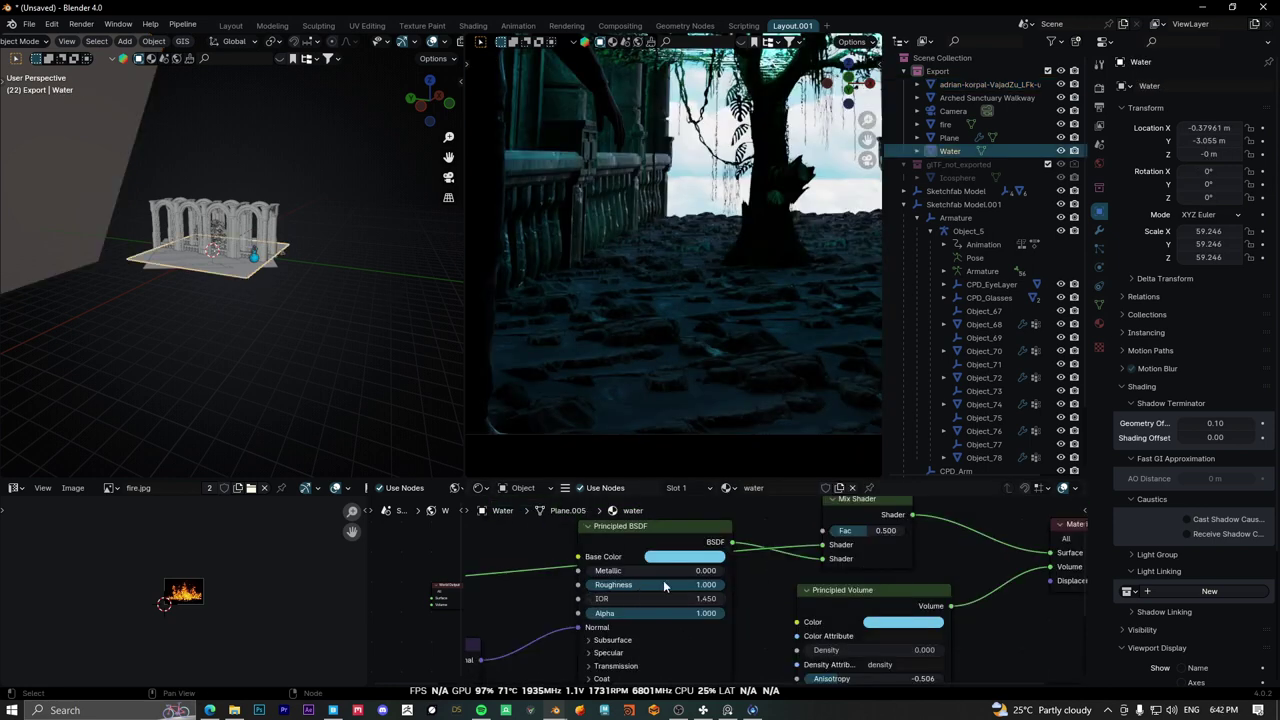
key(g)
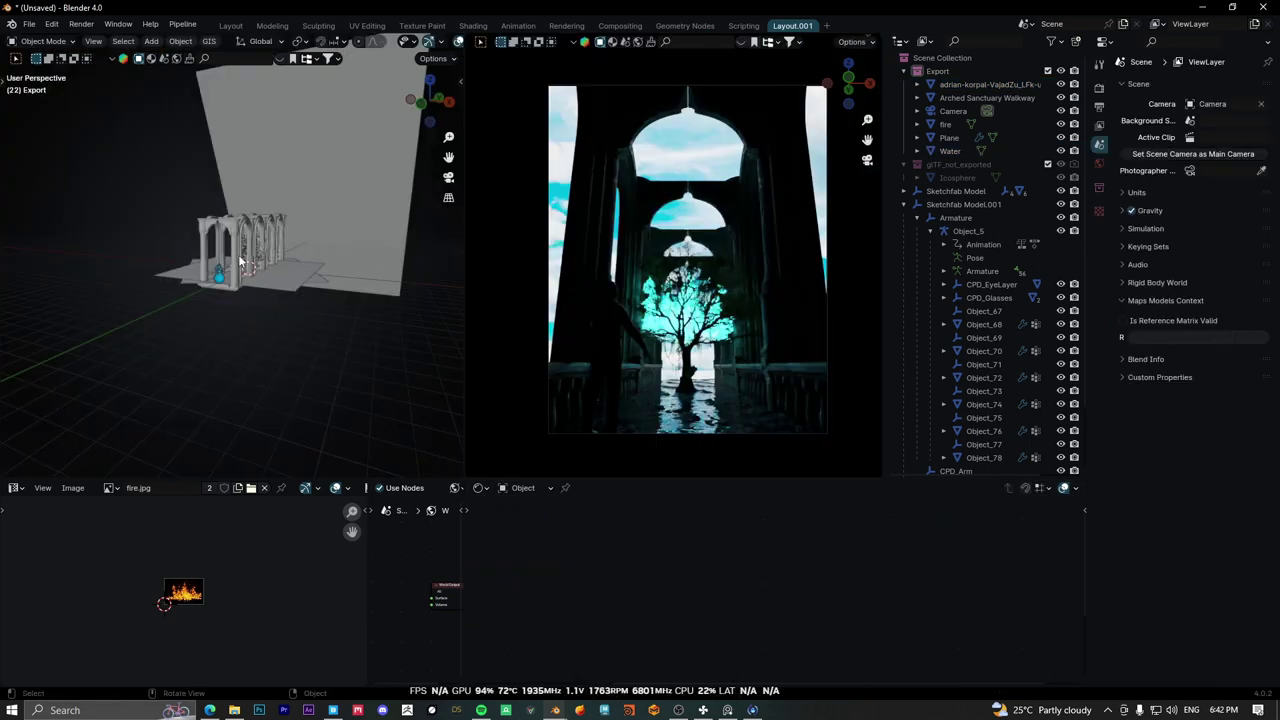
key(shift+a)
Add a cube and scale it up in Edit Mode to enclose the scene.
click(292, 268)
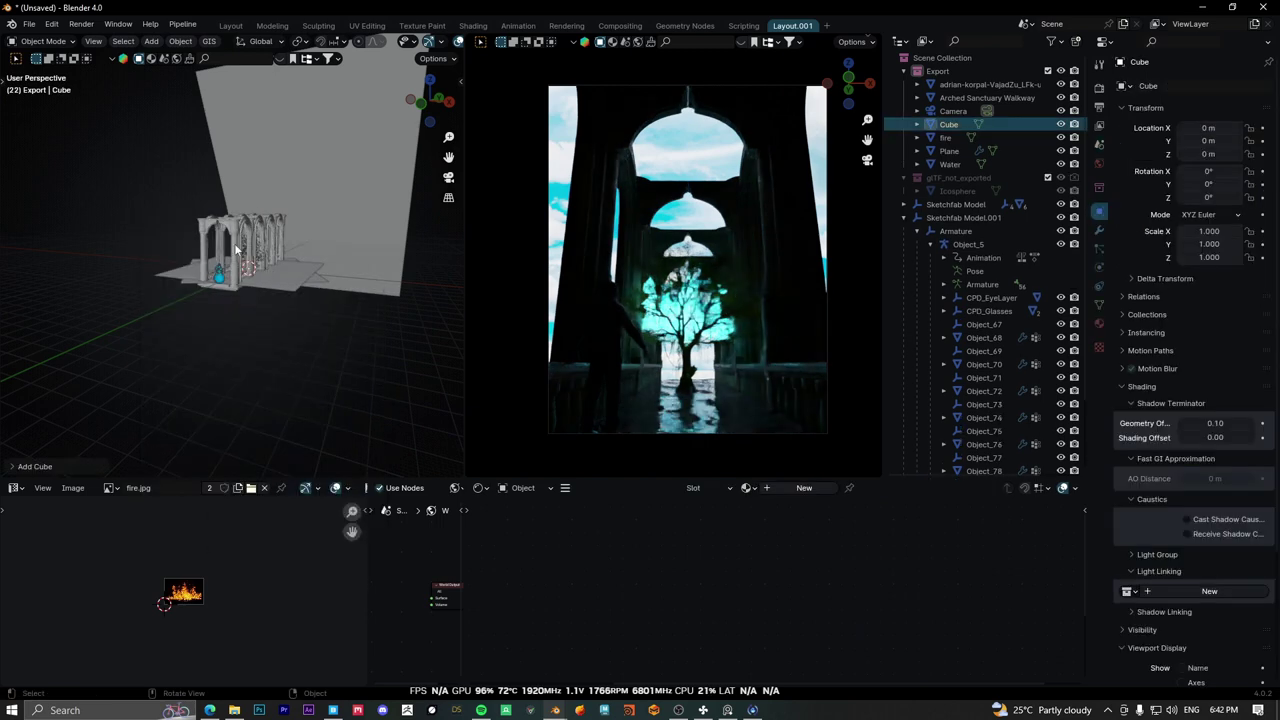
click(48, 44)
click(56, 73)
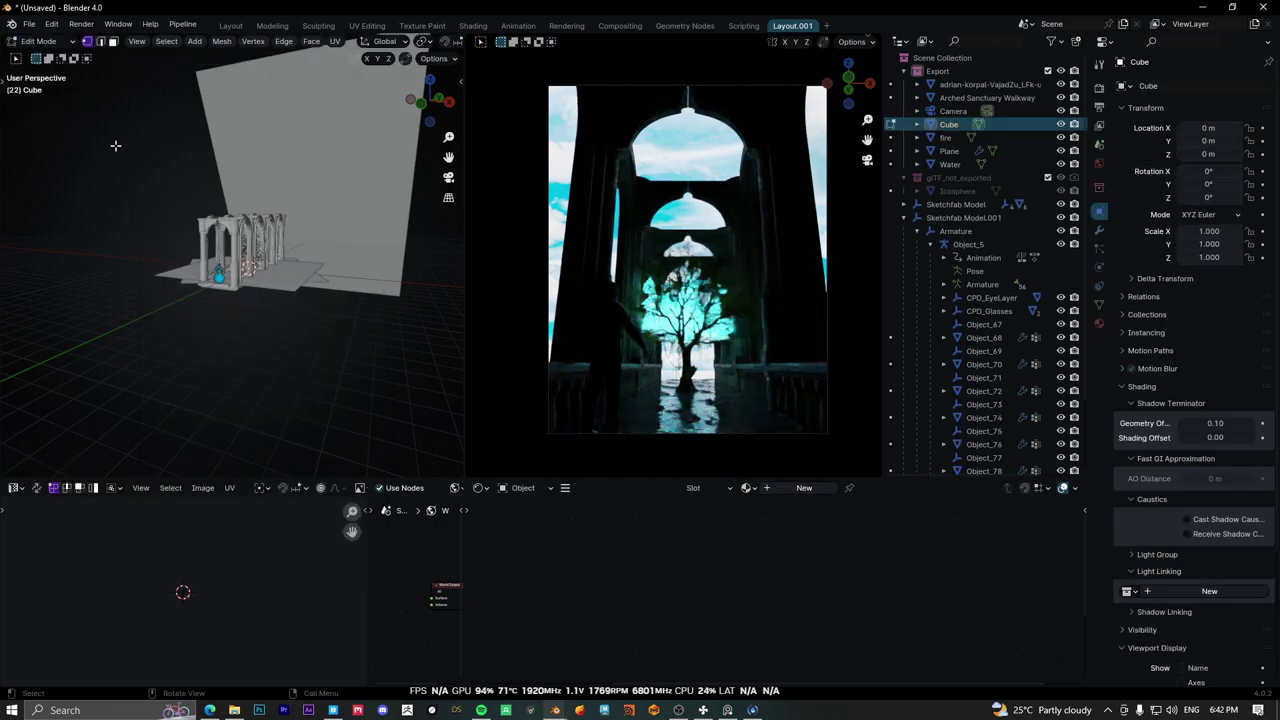
key(s)
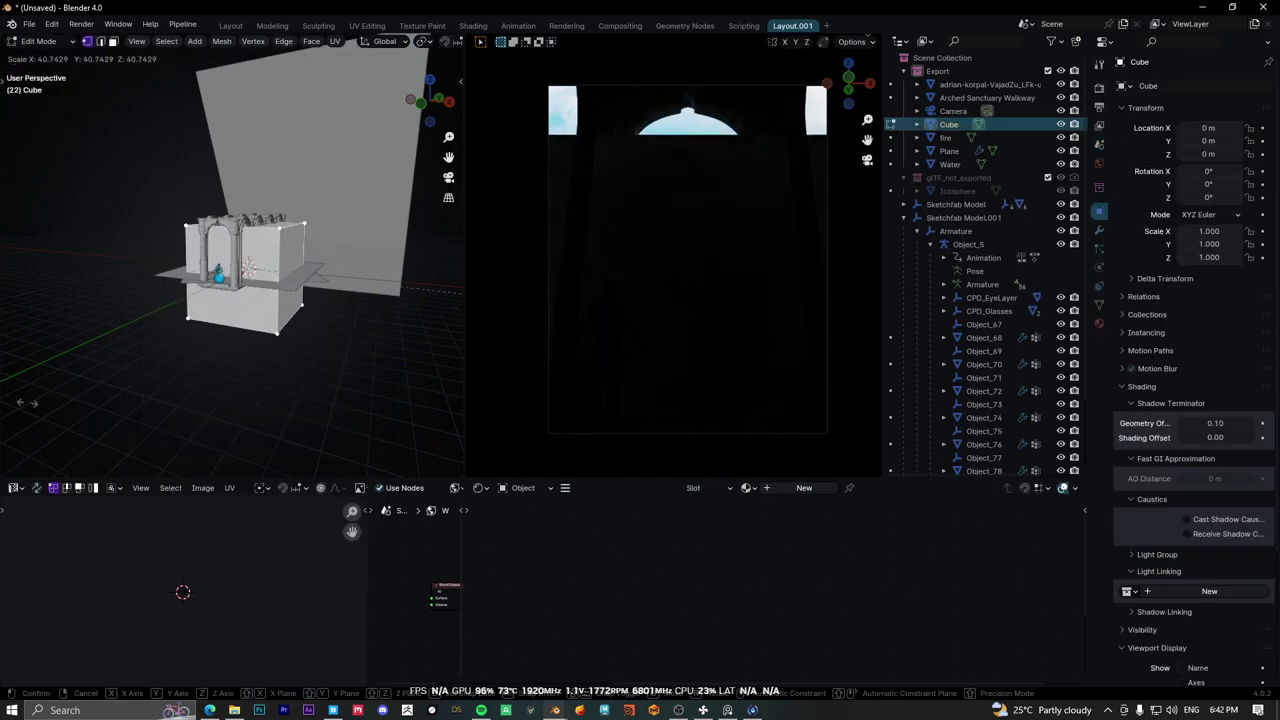
click(118, 370)
click(38, 41)
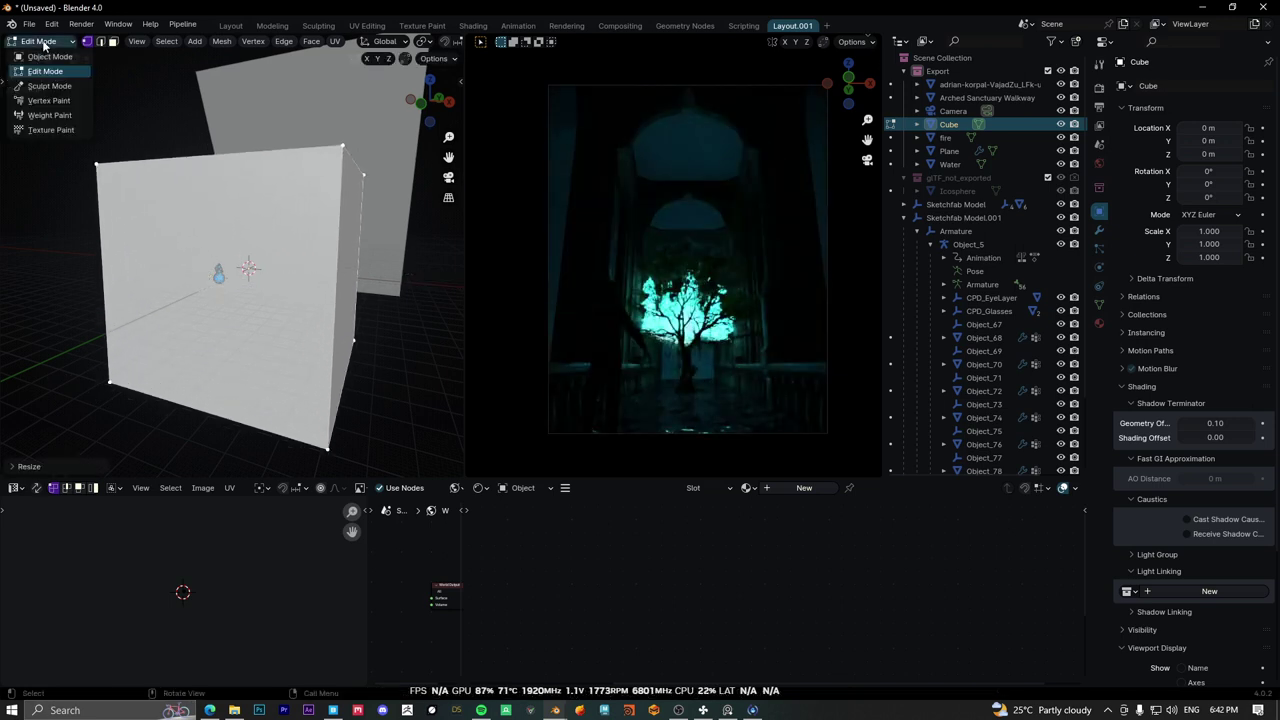
click(46, 59)
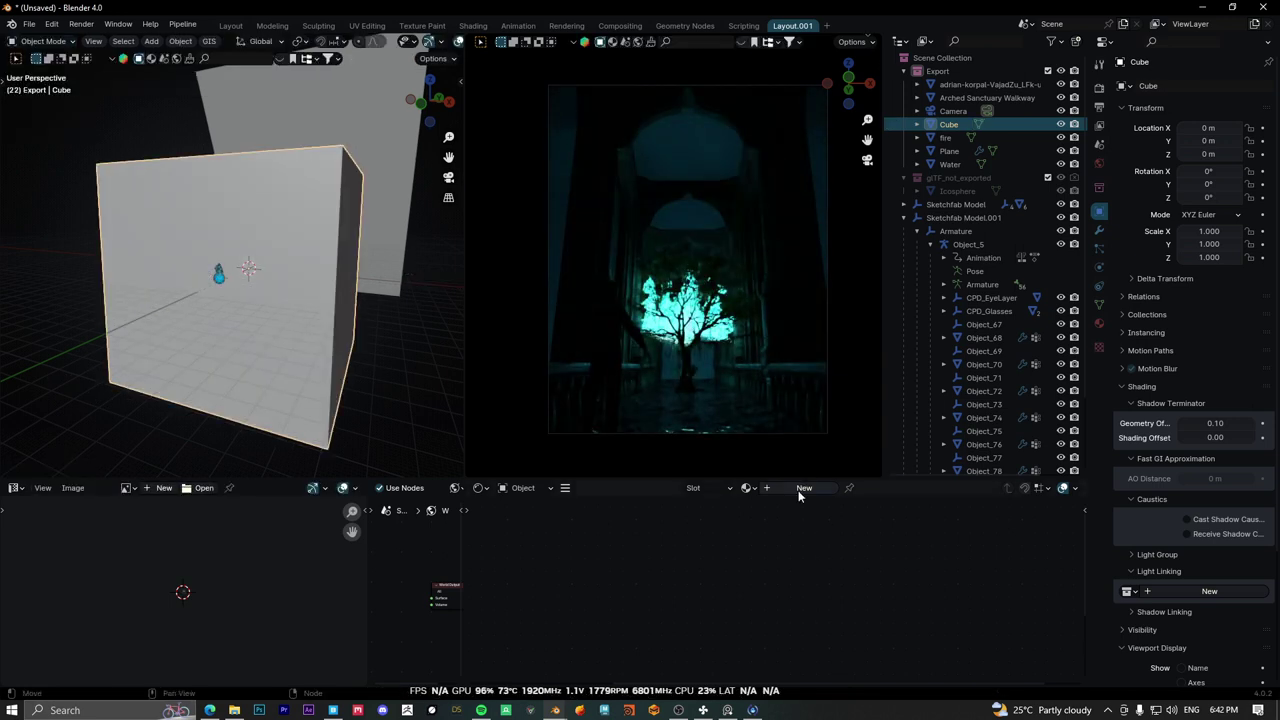
Give the cube a Volume Scatter material with density 0.025 and anisotropy 0.75.
click(799, 488)
key(x)
key(shift+a)
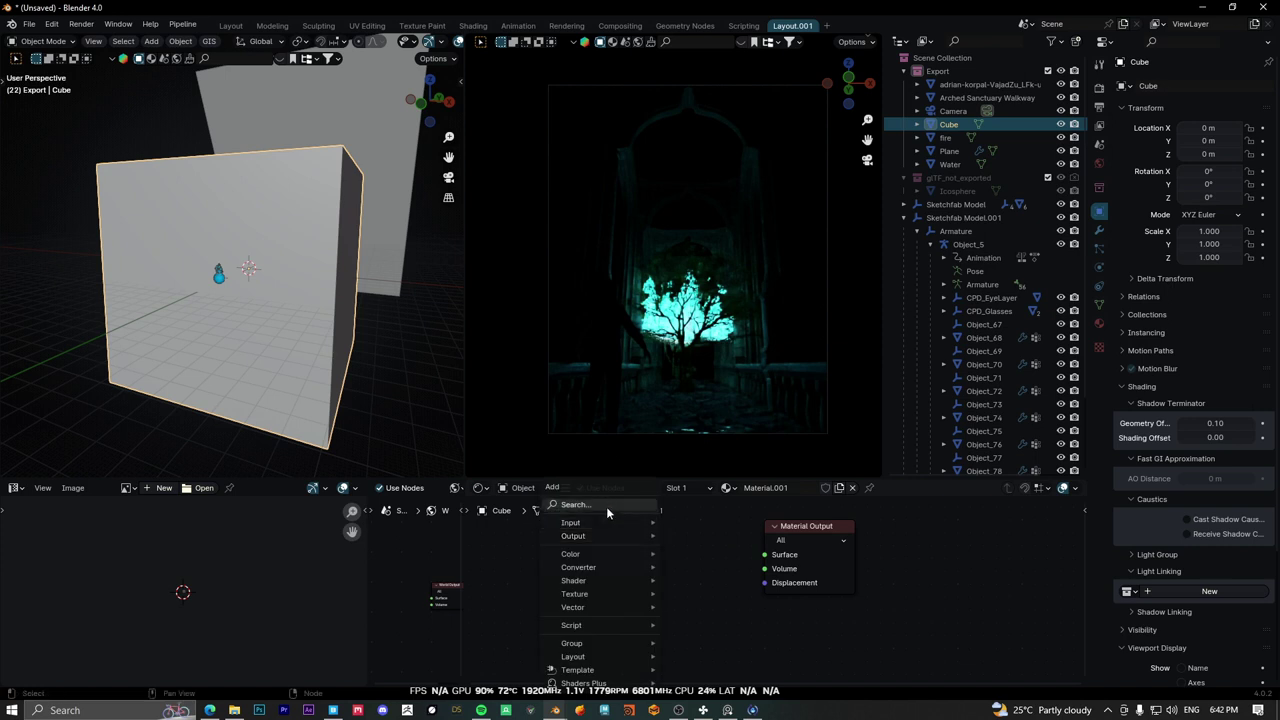
text(volume scatter)
key(Return)
click(584, 552)
drag(632, 567, 764, 568)
click(600, 597)
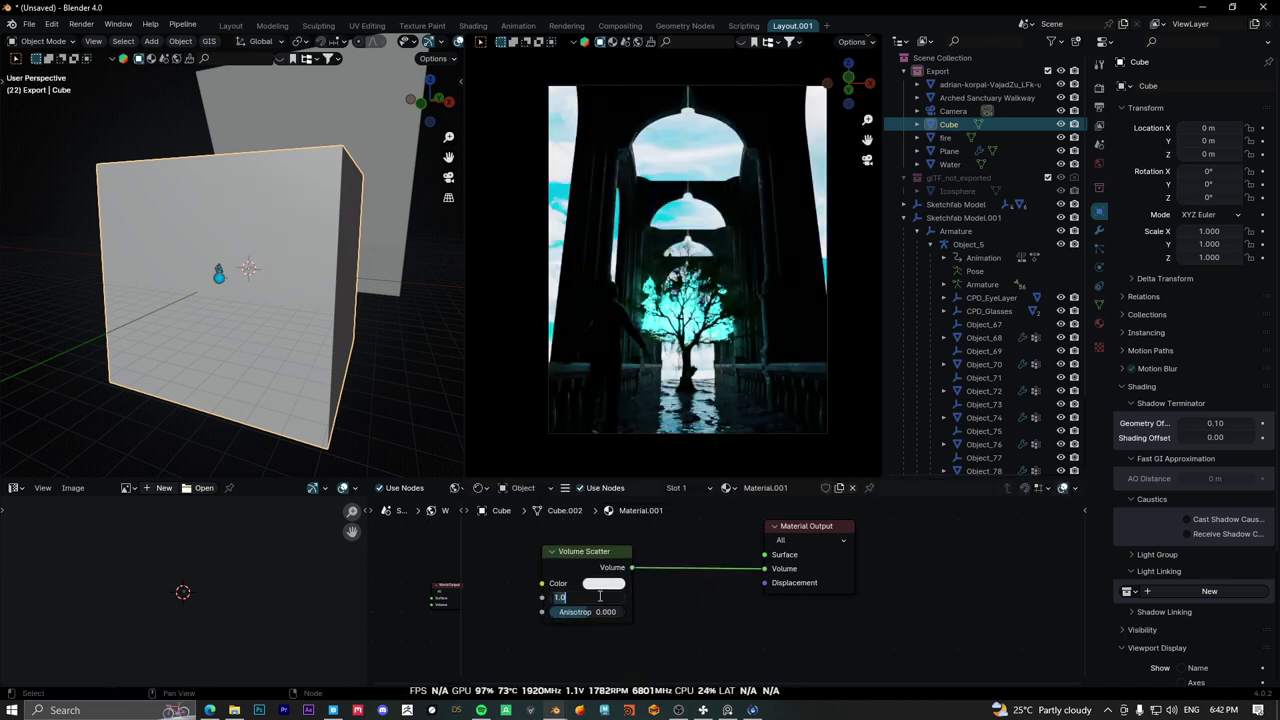
text(5)
key(Tab)
text(.75)
key(Return)
Apply all transforms to the fog cube and darken the fog colour almost to black.
key(ctrl+a)
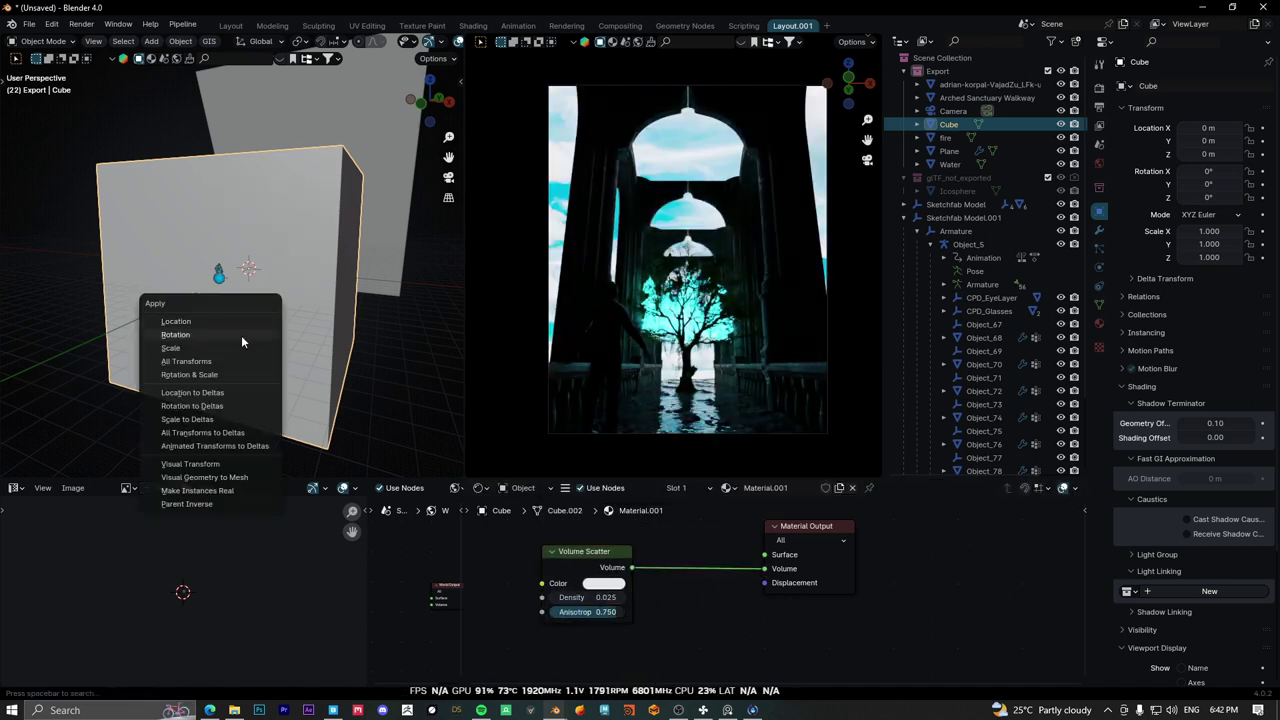
click(241, 360)
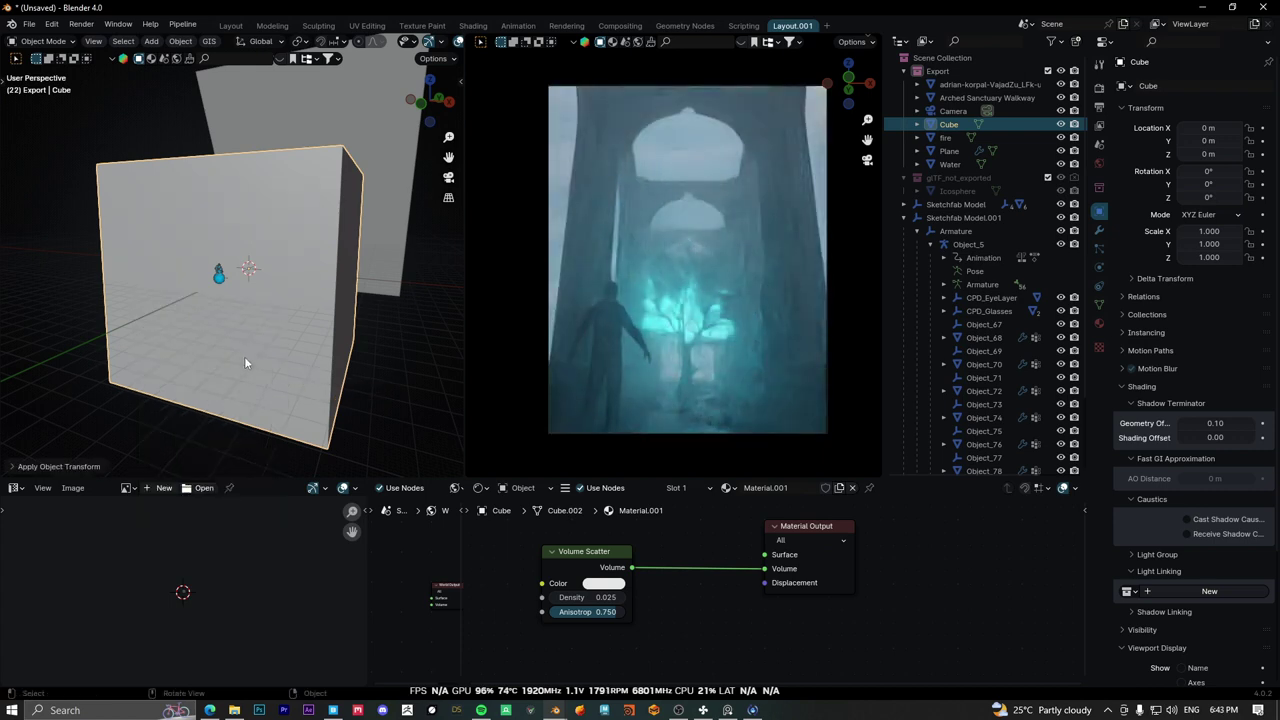
click(601, 584)
drag(712, 394, 712, 461)
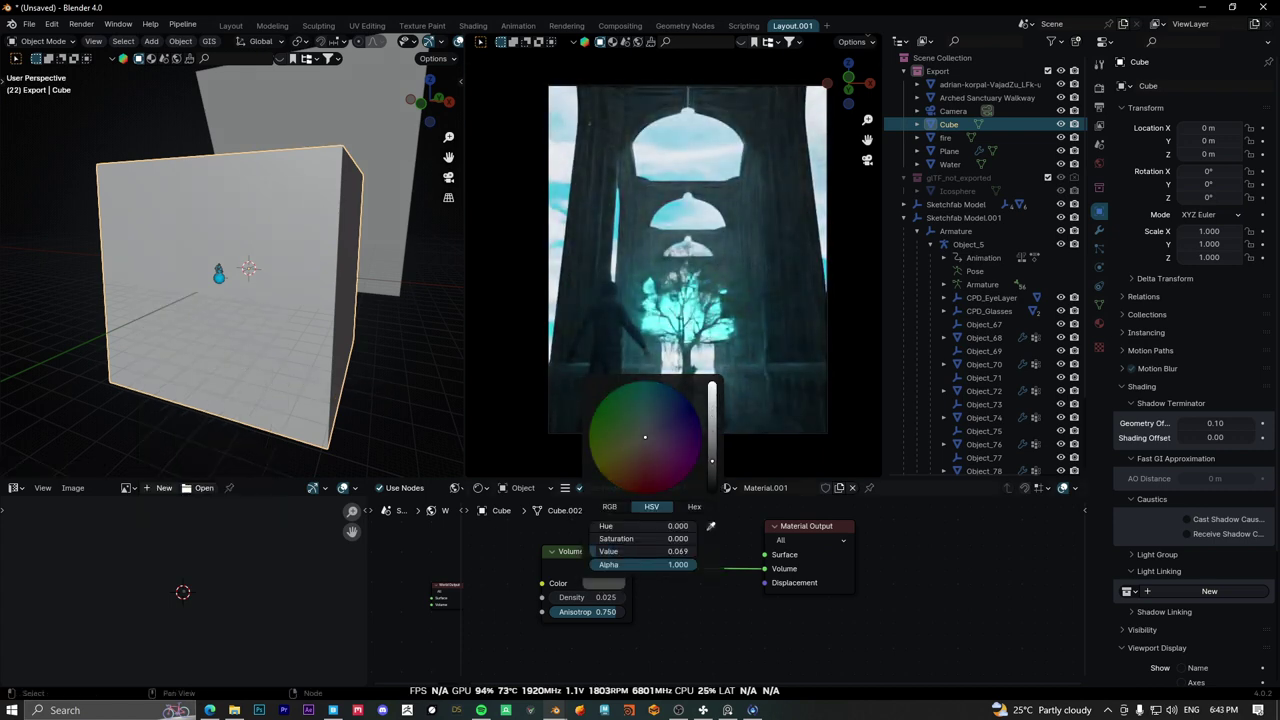
Orbit around the fog cube and change its viewport display style.
mouse_move(290, 290)
middle_down()
mouse_move(308, 332)
mouse_move(299, 319)
middle_up()
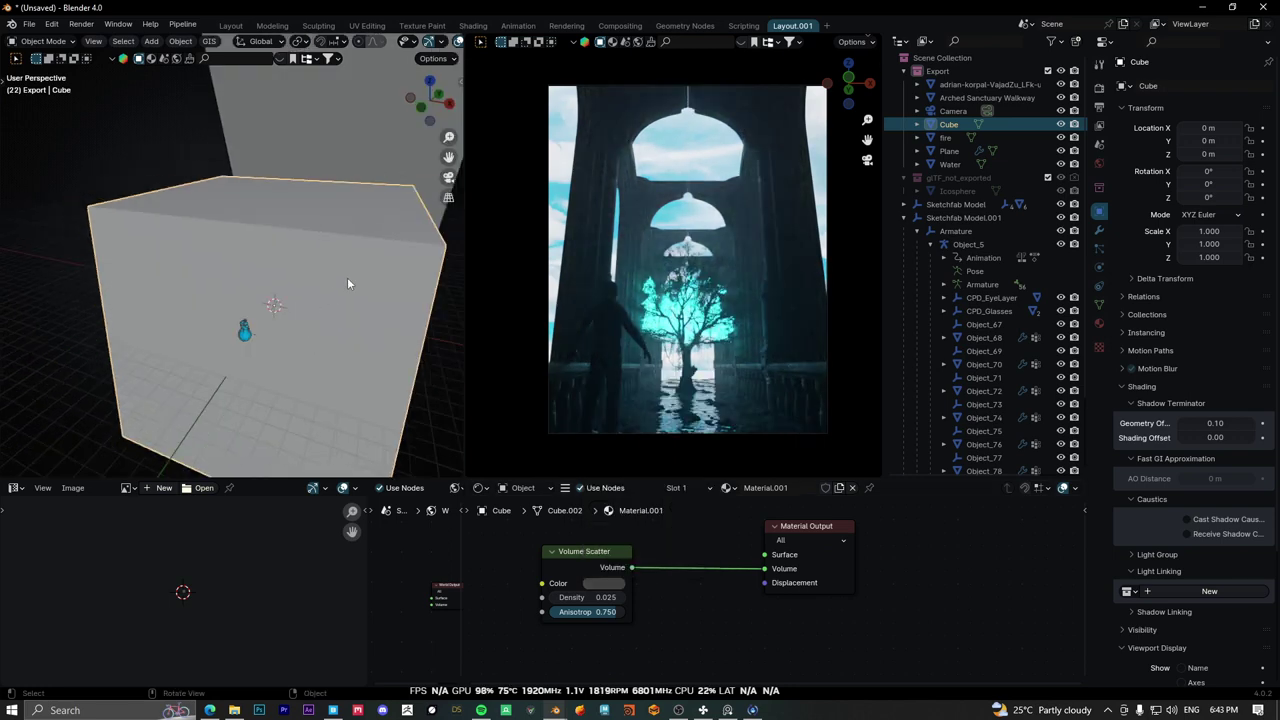
middle_drag(348, 284, 305, 280)
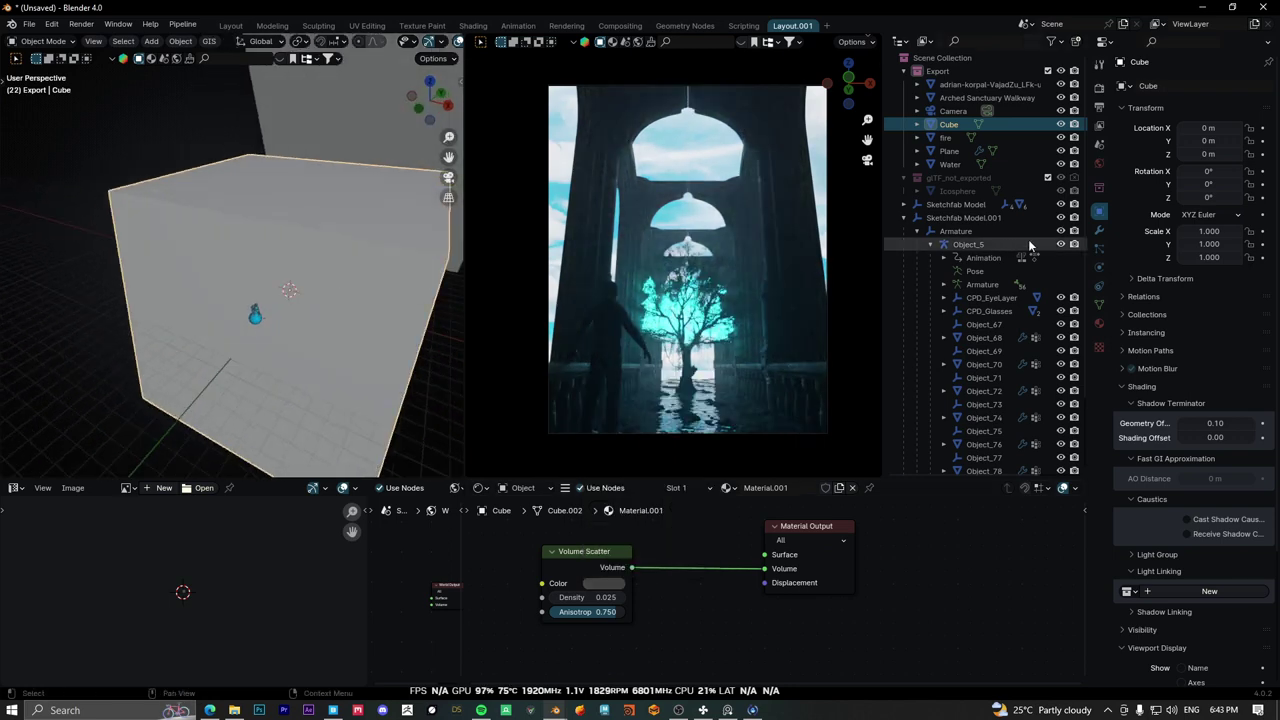
scroll(1133, 490, down, 2)
scroll(1133, 490, down, 2)
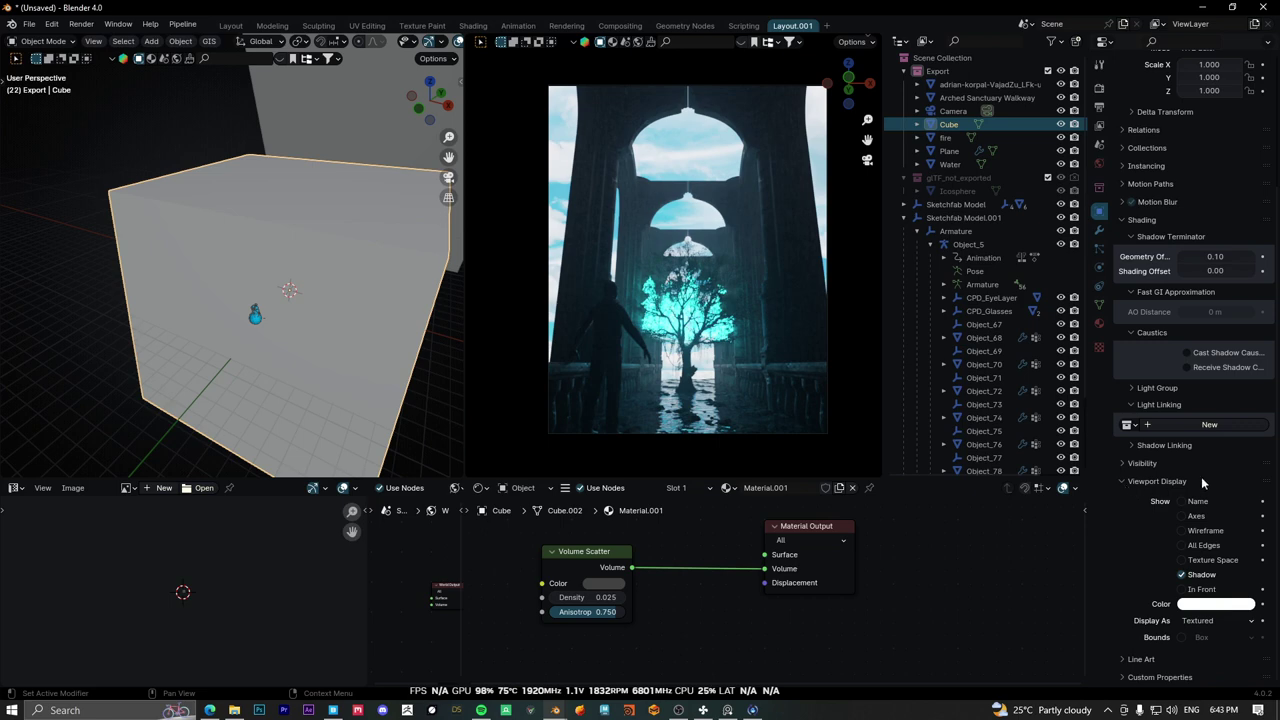
click(1215, 620)
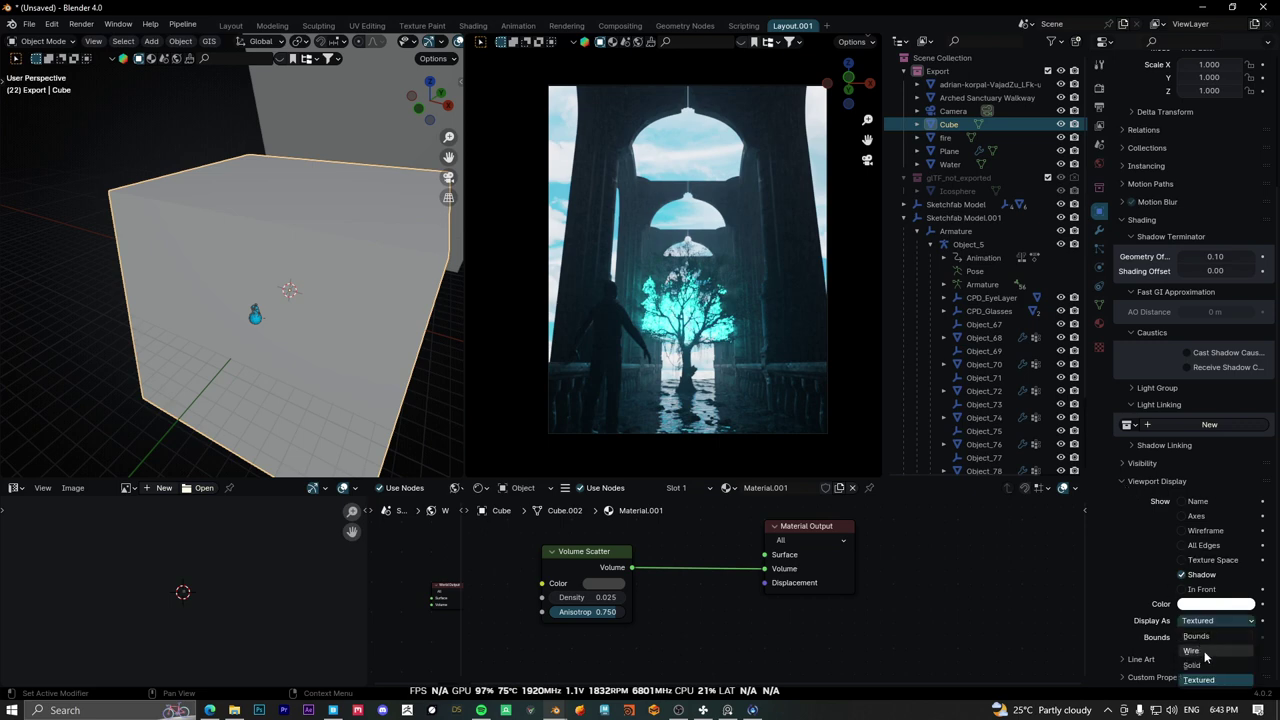
click(1205, 650)
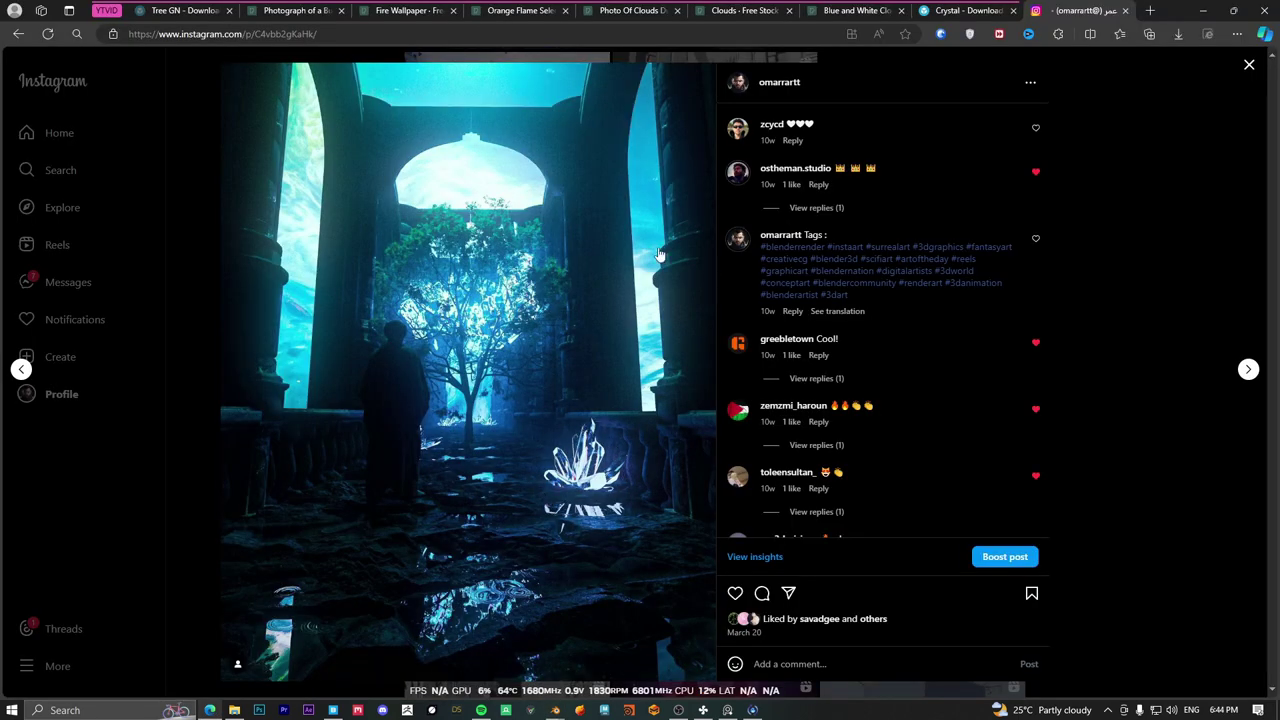
click(968, 10)
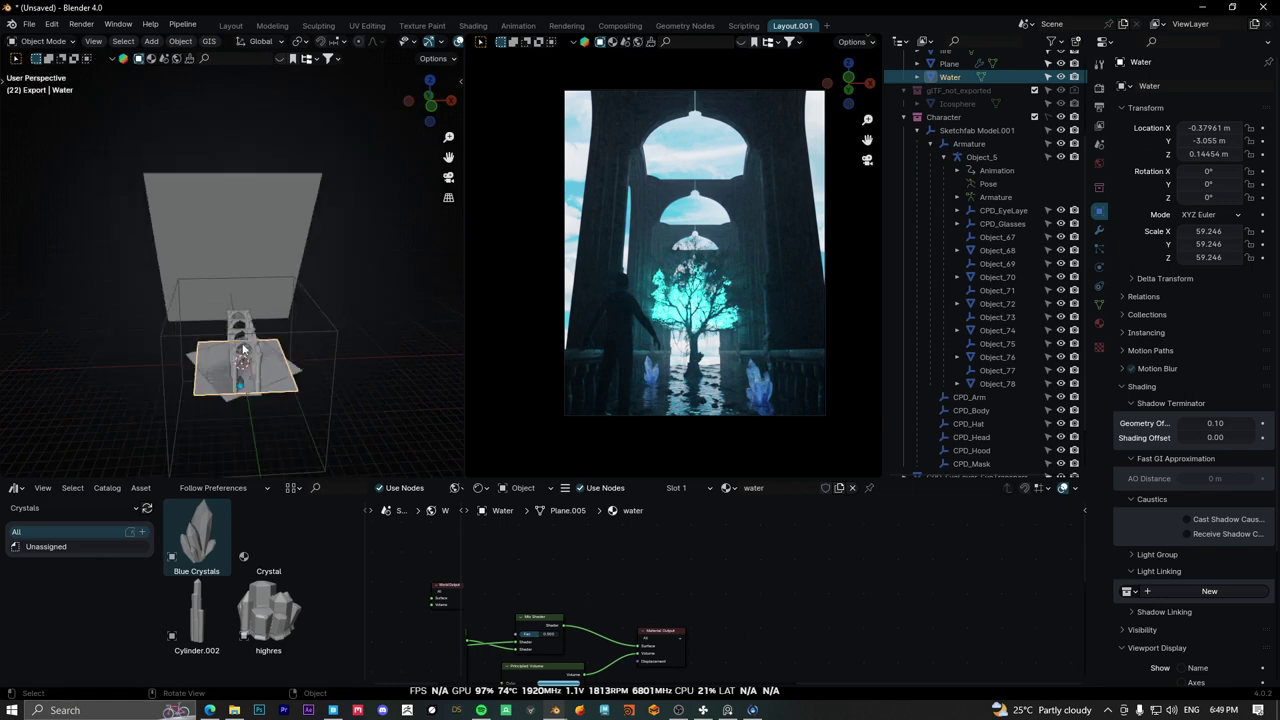
Orbit the view, then switch to top view and zoom in on the walkway.
mouse_move(242, 350)
middle_down()
mouse_move(320, 382)
mouse_move(256, 384)
middle_up()
key(KP_7)
scroll(271, 356, up, 2)
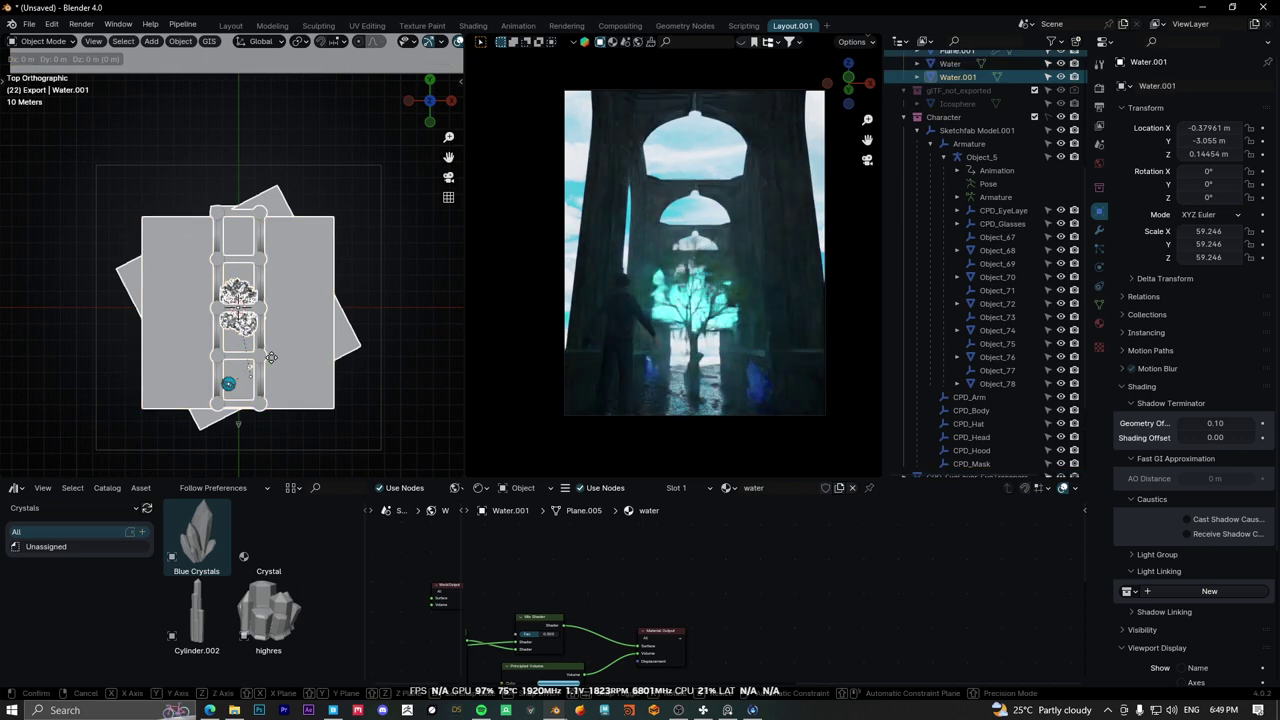
Duplicate the water plane and move the copy along Y down the walkway.
key(shift+d)
key(y)
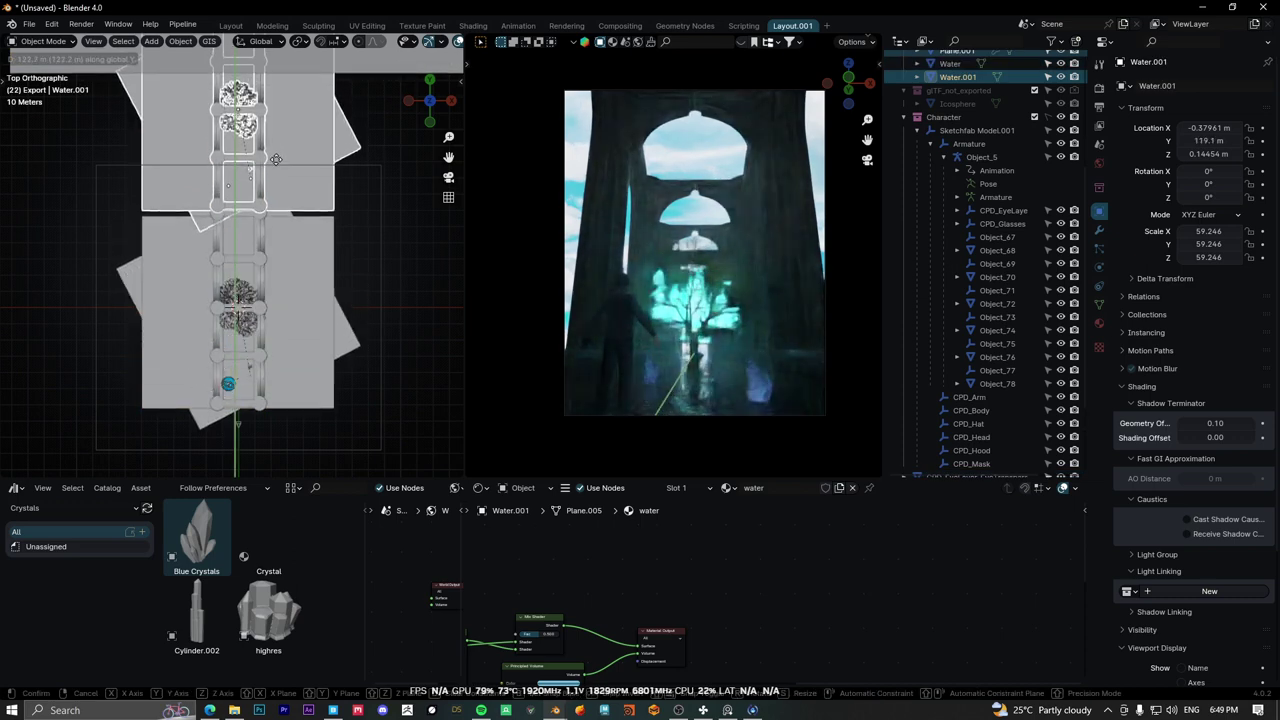
click(275, 155)
middle_drag(275, 155, 326, 164)
scroll(326, 164, down, 3)
Move the sky plane farther back along Y and scale it larger.
click(280, 220)
key(g)
key(y)
click(214, 252)
key(KP_7)
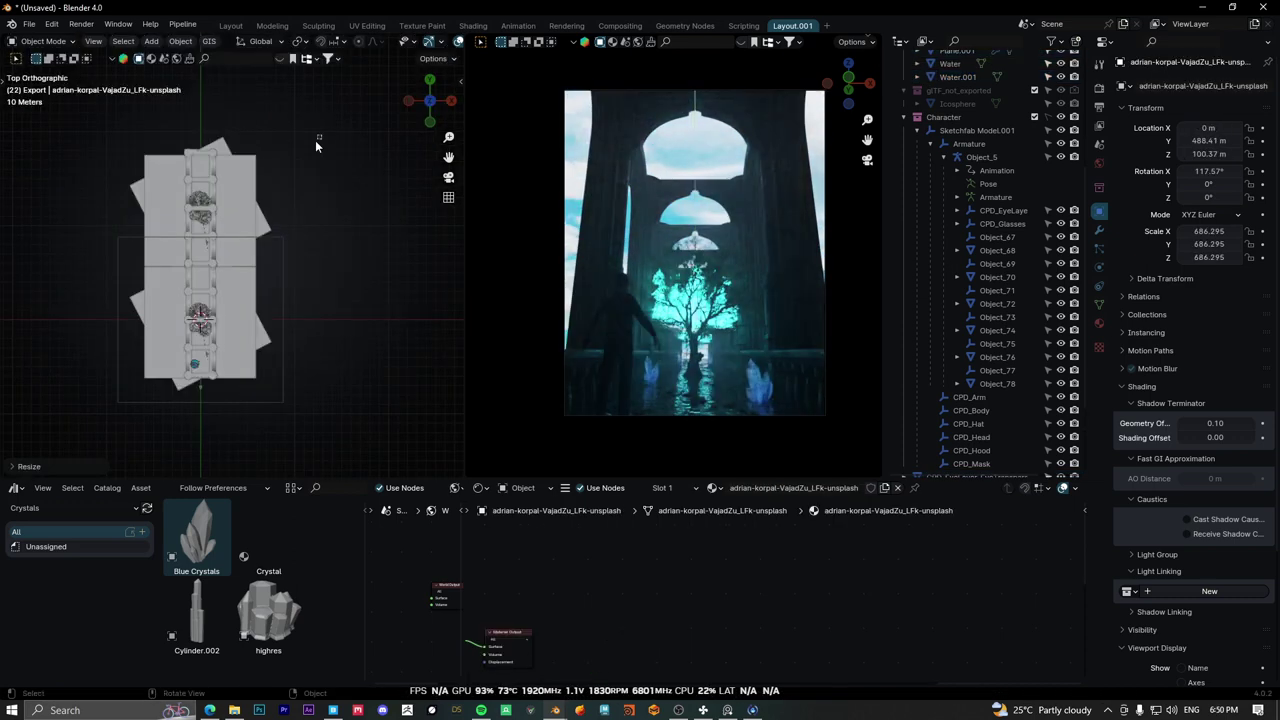
key(s)
click(287, 199)
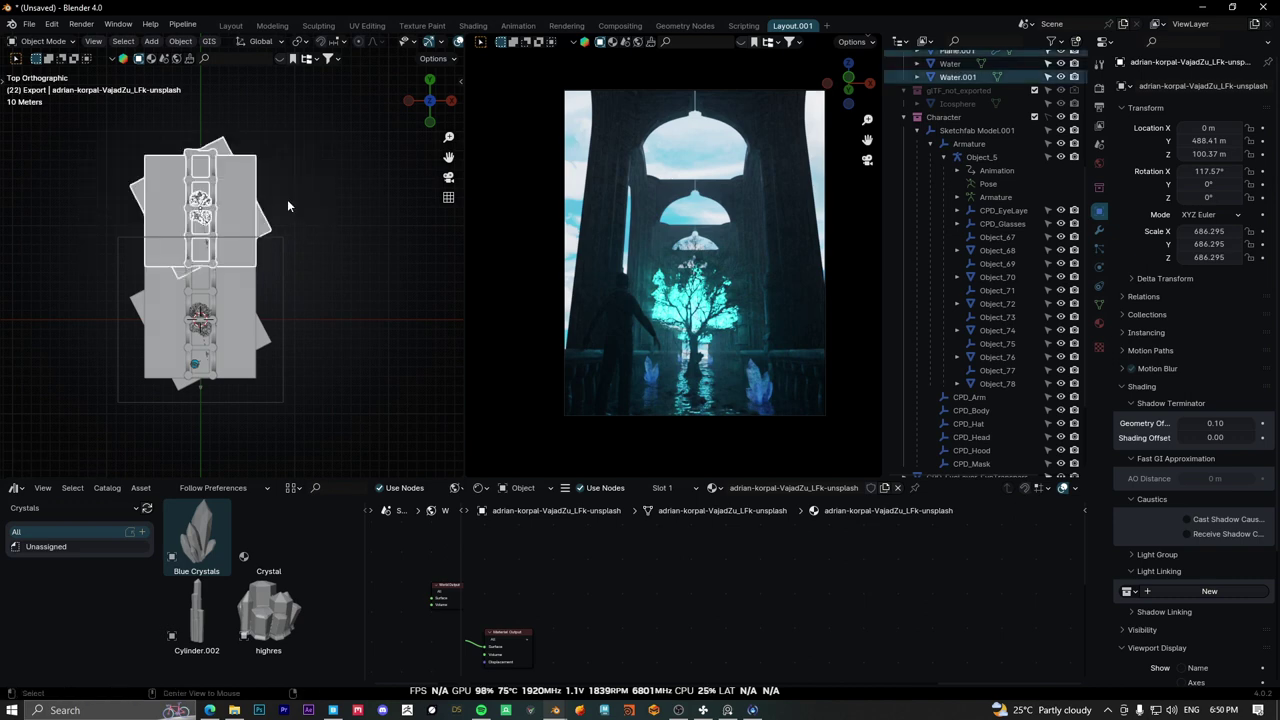
Add a linked water copy further along Y and maximize the camera render view.
key(alt+d)
key(y)
click(542, 404)
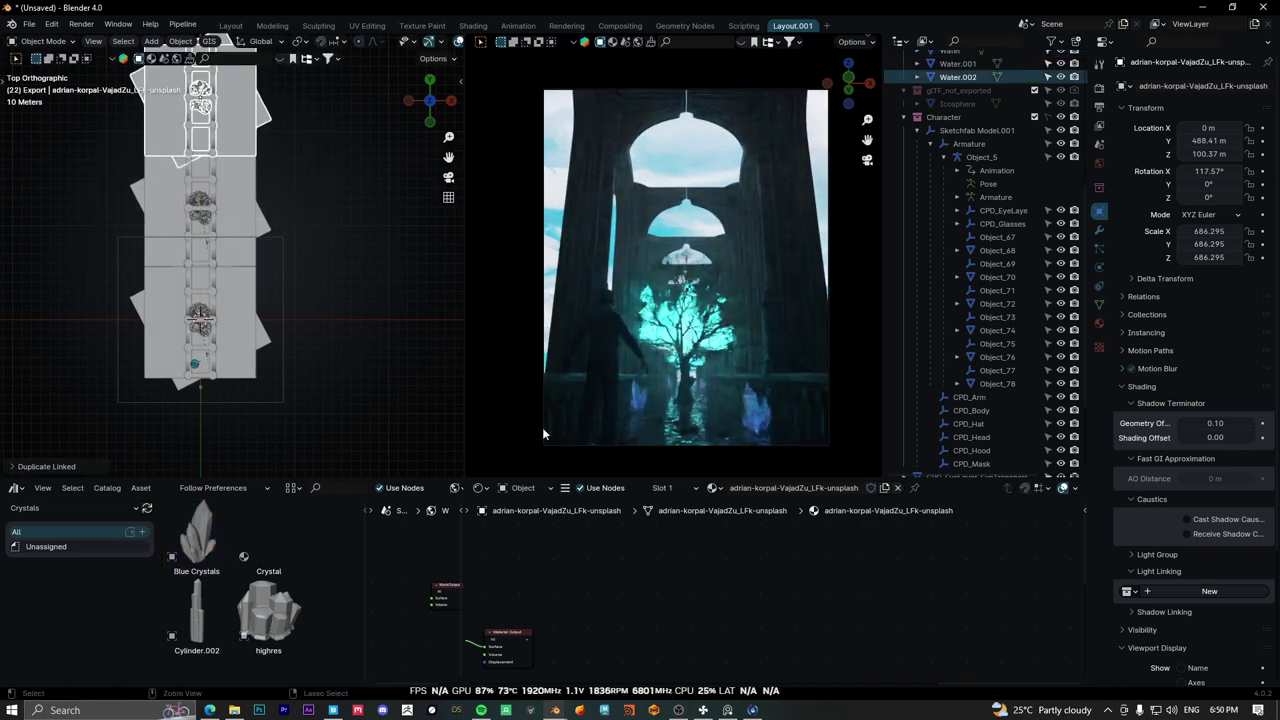
key(ctrl+space)
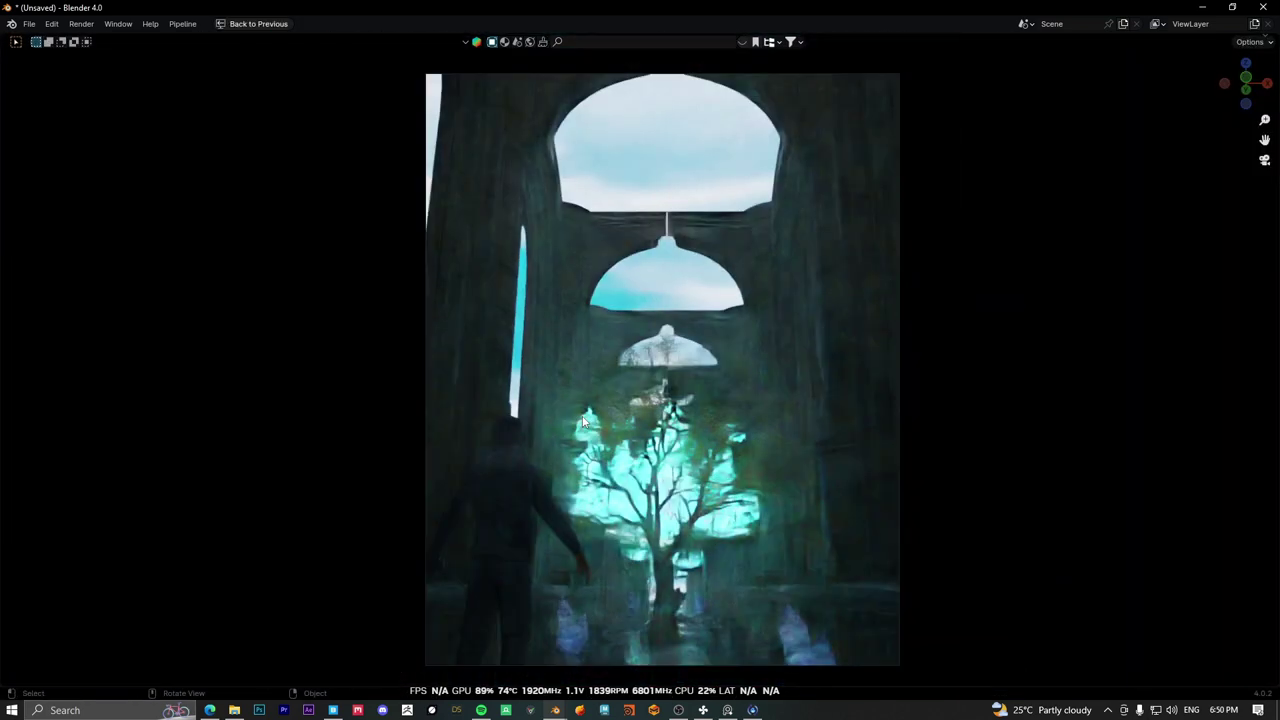